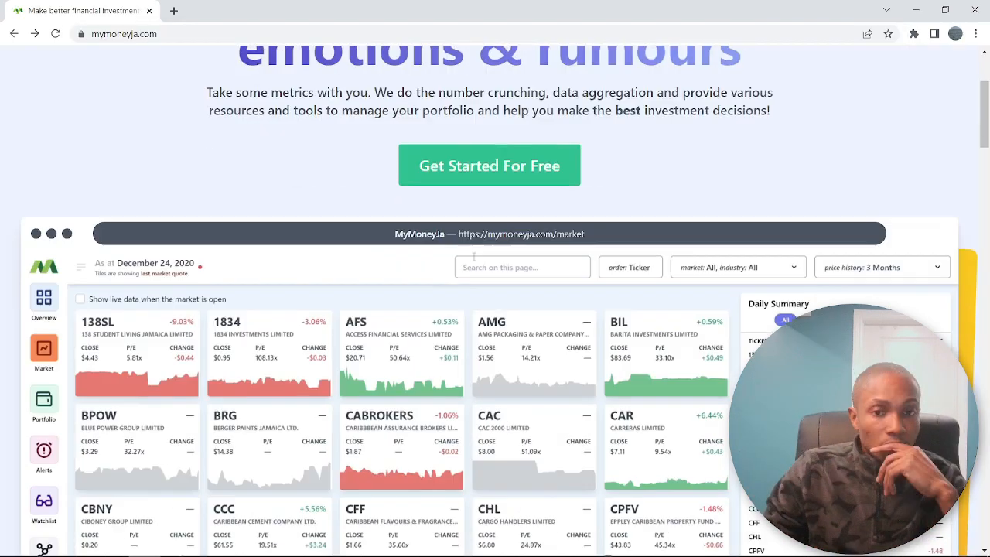
Look through the homepage sections on stock summaries, personal stock management, notifications and trade activity alerts.
{"action": "scroll", "coordinate": [473, 258], "scroll_direction": "down", "scroll_amount": 10}
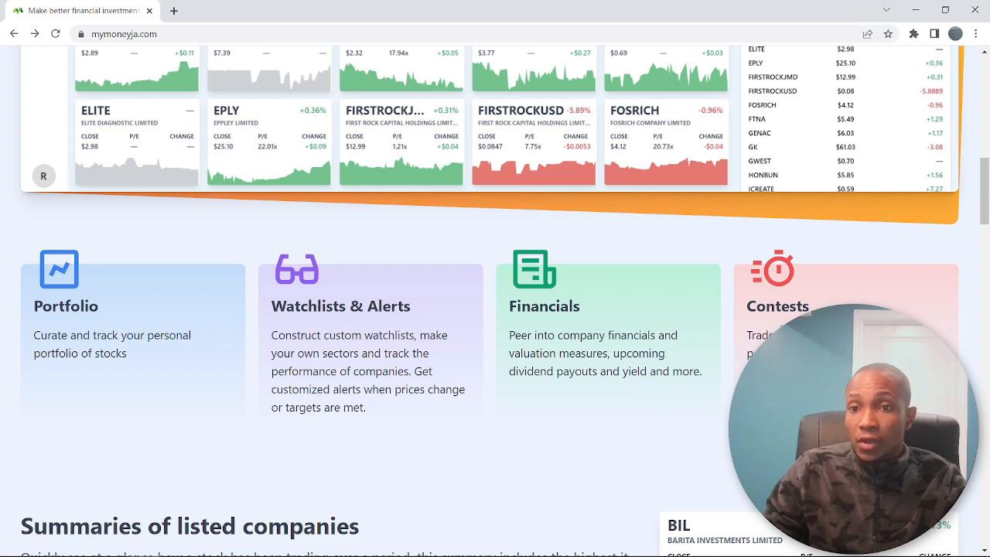
{"action": "scroll", "coordinate": [687, 347], "scroll_direction": "down", "scroll_amount": 4}
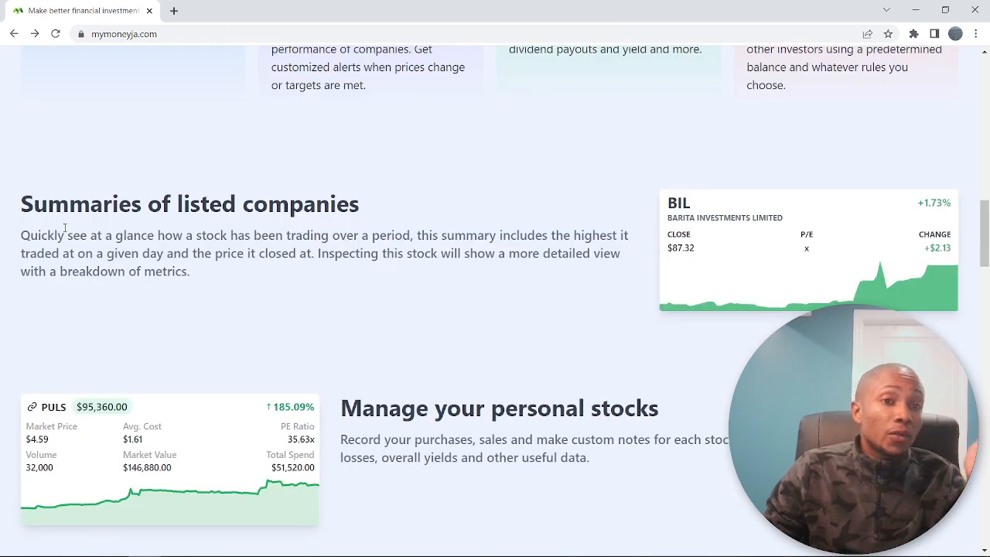
{"action": "scroll", "coordinate": [504, 246], "scroll_direction": "down", "scroll_amount": 5}
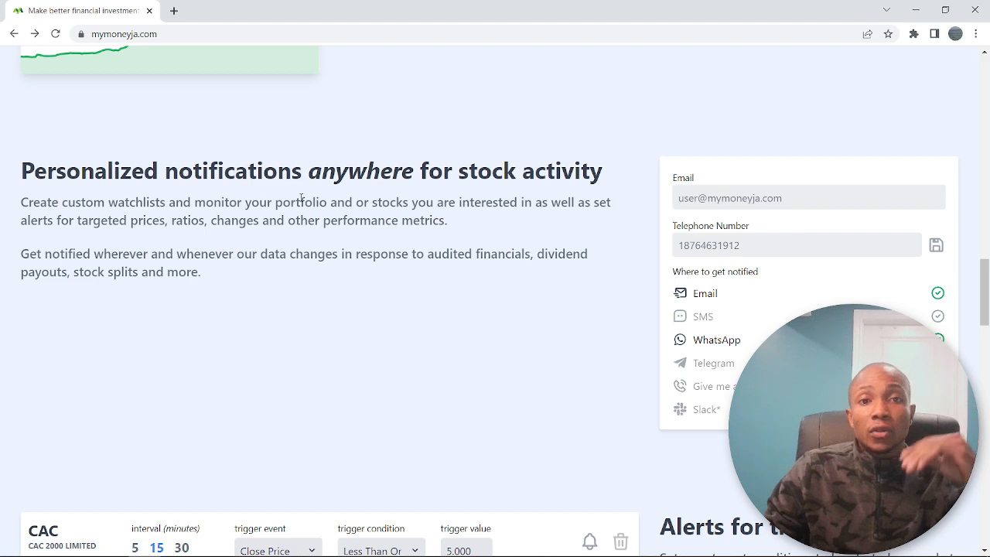
{"action": "scroll", "coordinate": [573, 232], "scroll_direction": "down", "scroll_amount": 3}
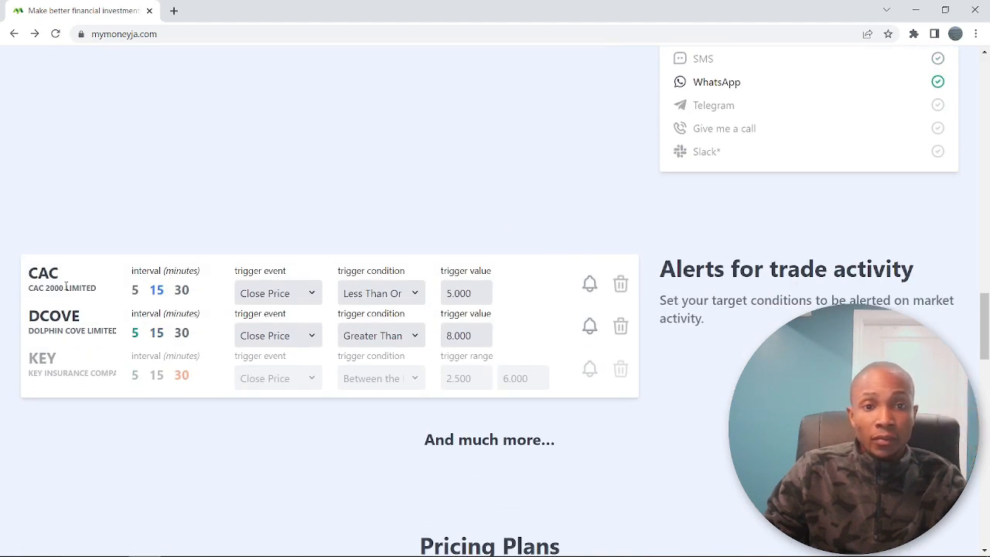
{"action": "left_click_drag", "start_coordinate": [659, 269], "coordinate": [924, 272]}
{"action": "scroll", "coordinate": [596, 301], "scroll_direction": "down", "scroll_amount": 3}
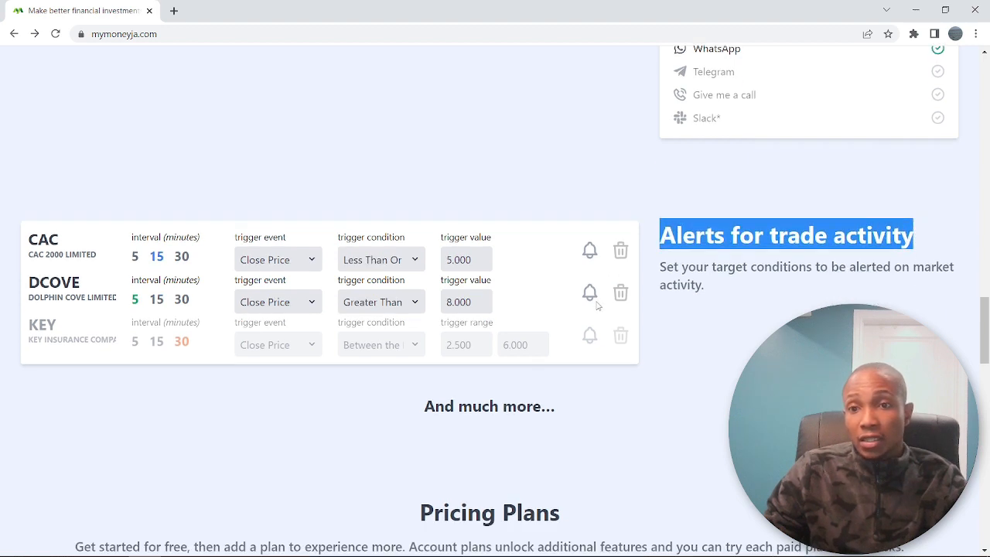
Review the monthly pricing plans and compare what the Starter, Premium and Pro plans include.
{"action": "scroll", "coordinate": [594, 297], "scroll_direction": "down", "scroll_amount": 2}
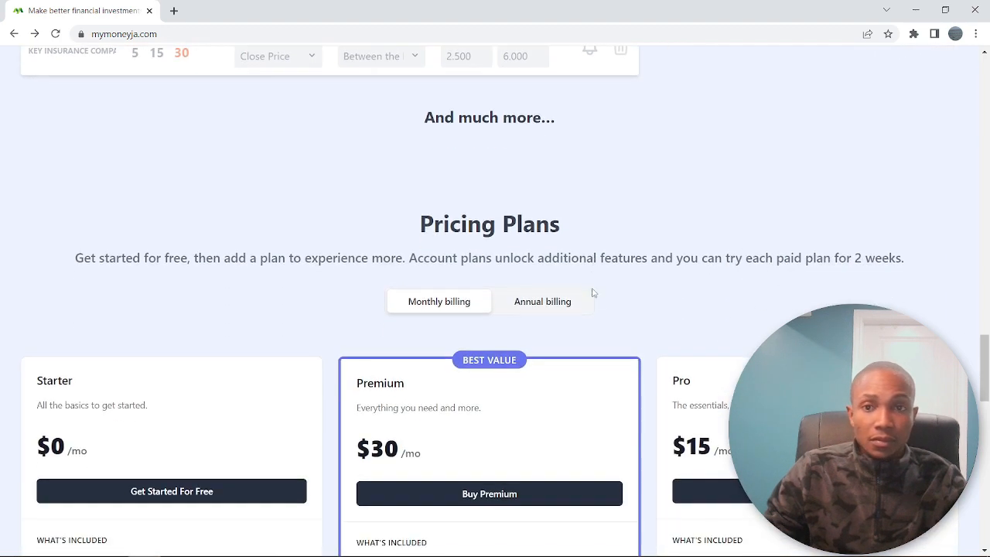
{"action": "scroll", "coordinate": [402, 242], "scroll_direction": "down", "scroll_amount": 1}
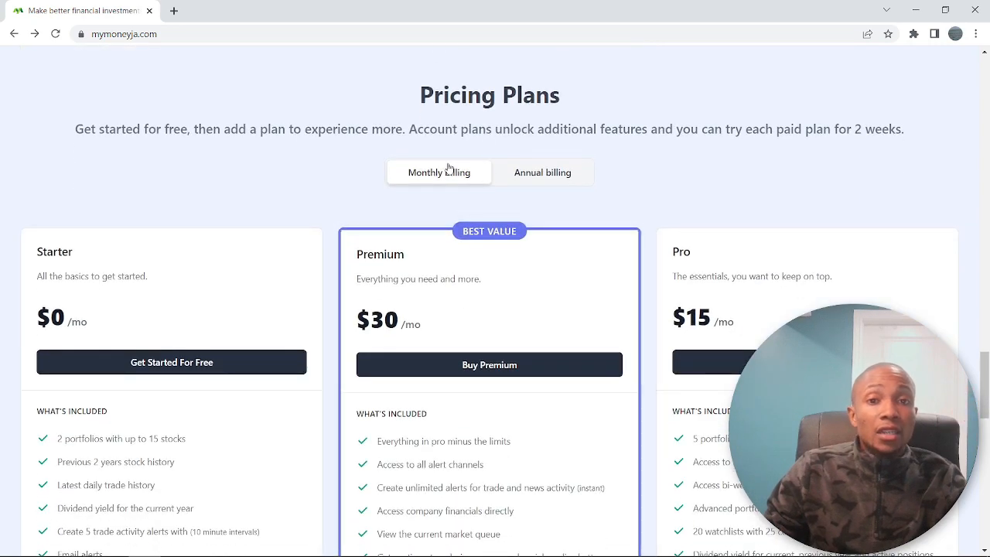
{"action": "scroll", "coordinate": [627, 185], "scroll_direction": "down", "scroll_amount": 2}
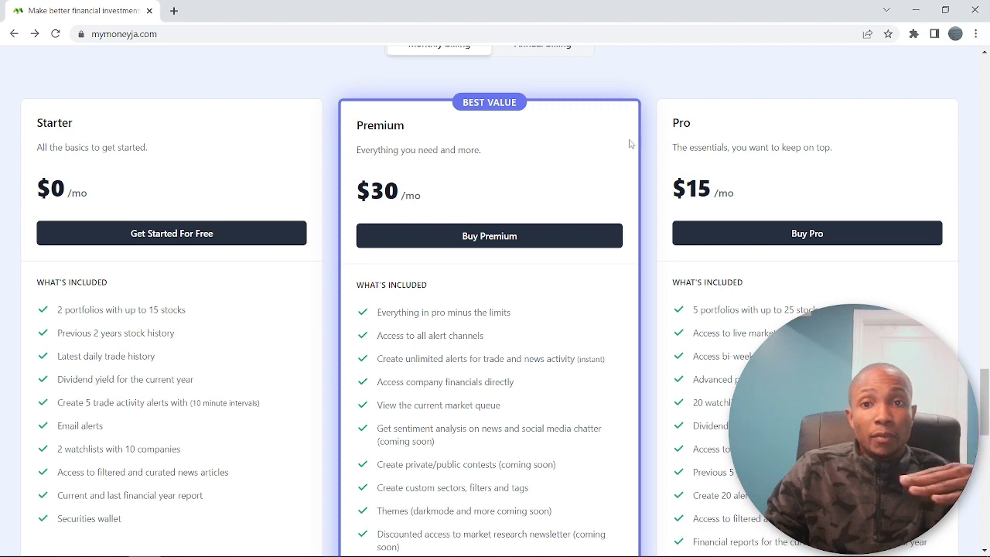
{"action": "scroll", "coordinate": [781, 133], "scroll_direction": "down", "scroll_amount": 1}
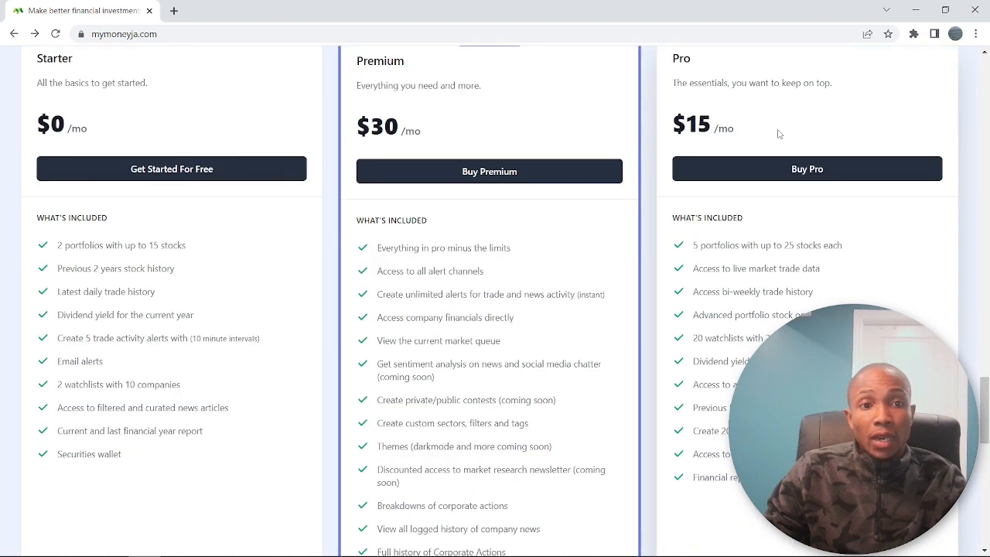
{"action": "scroll", "coordinate": [408, 291], "scroll_direction": "down", "scroll_amount": 2}
{"action": "scroll", "coordinate": [407, 291], "scroll_direction": "down", "scroll_amount": 1}
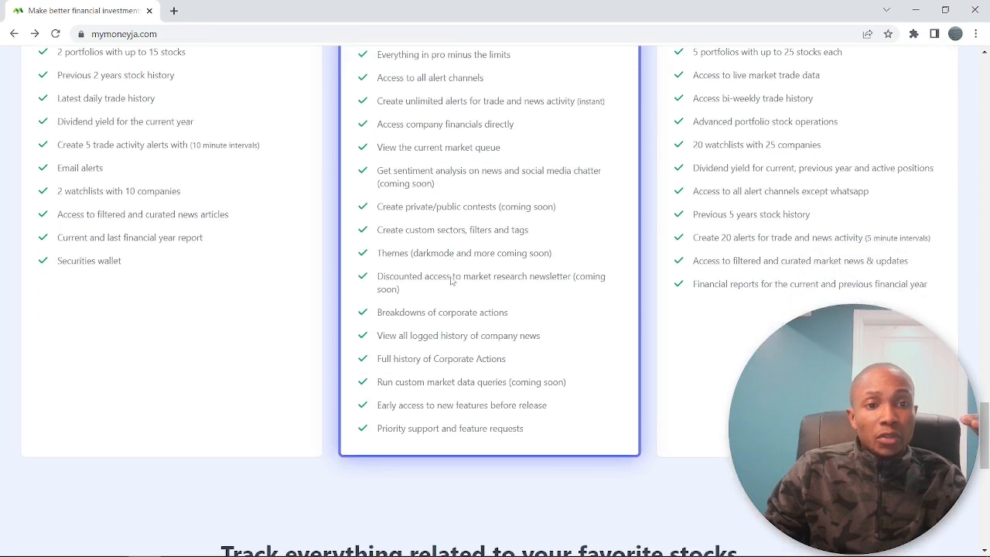
{"action": "scroll", "coordinate": [736, 349], "scroll_direction": "down", "scroll_amount": 2}
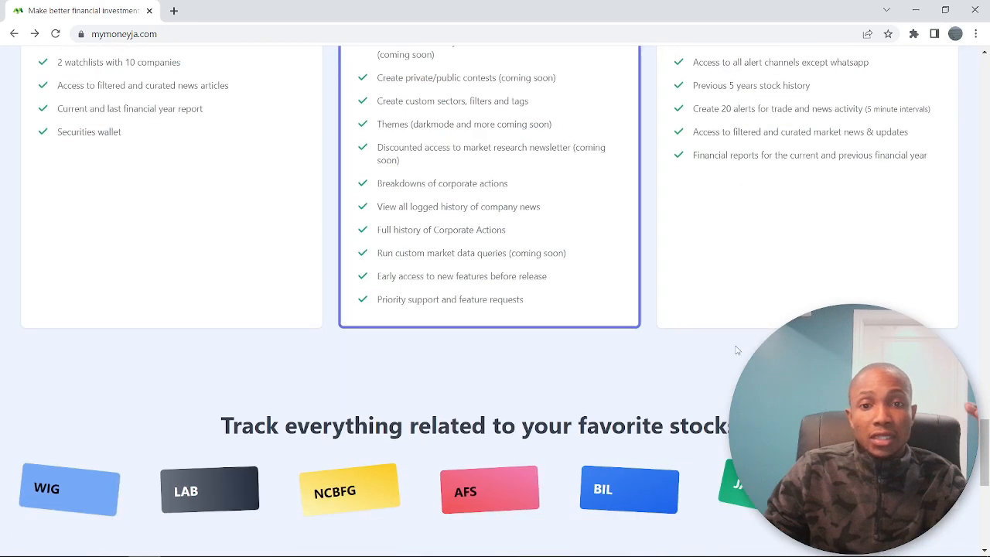
{"action": "scroll", "coordinate": [155, 232], "scroll_direction": "up", "scroll_amount": 7}
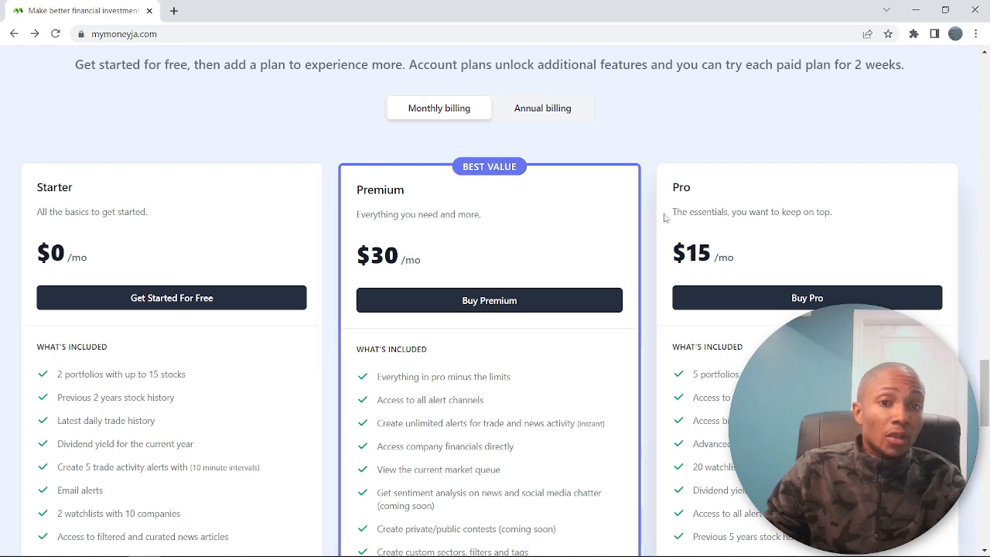
{"action": "scroll", "coordinate": [462, 254], "scroll_direction": "down", "scroll_amount": 8}
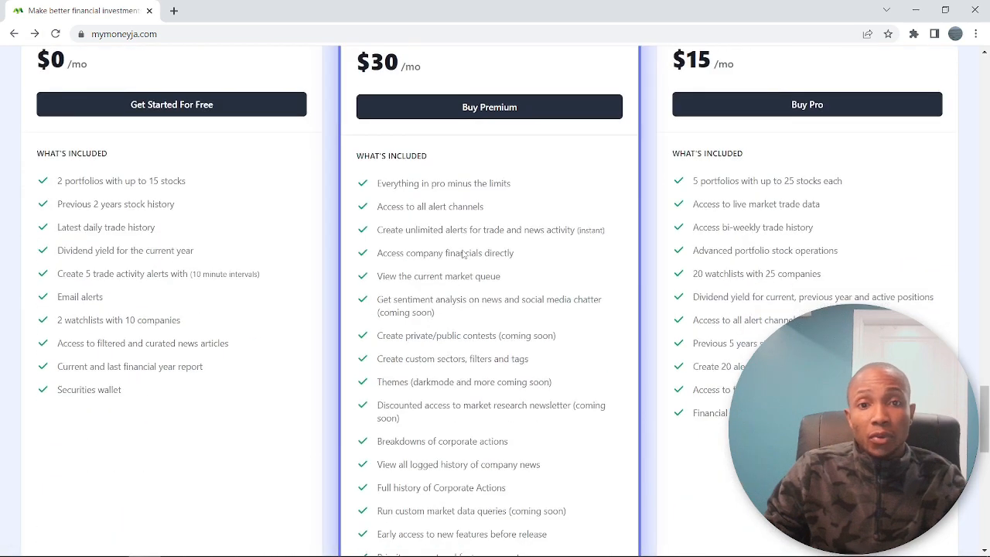
{"action": "scroll", "coordinate": [463, 249], "scroll_direction": "down", "scroll_amount": 3}
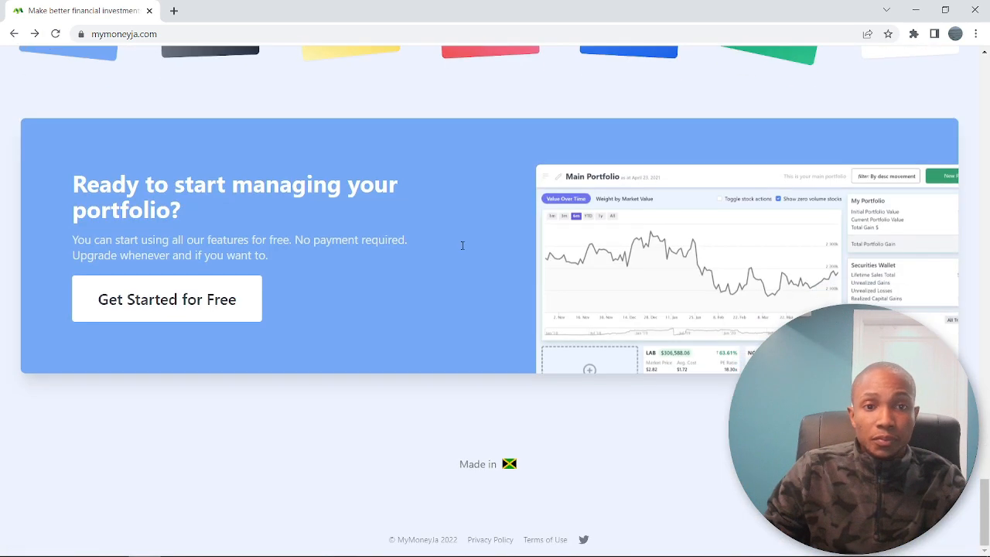
Get started for free by signing up with an existing Google account.
{"action": "left_click", "coordinate": [163, 302]}
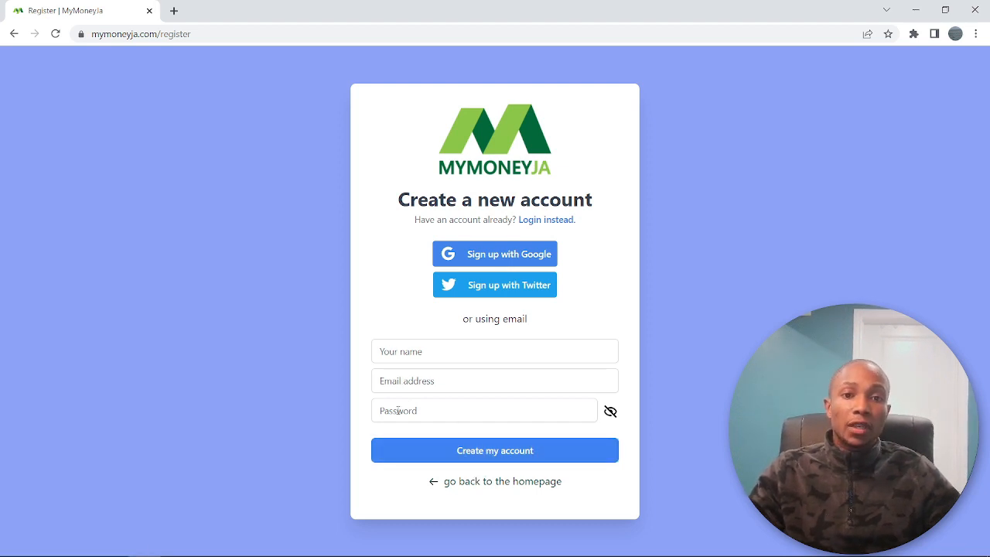
{"action": "left_click", "coordinate": [474, 259]}
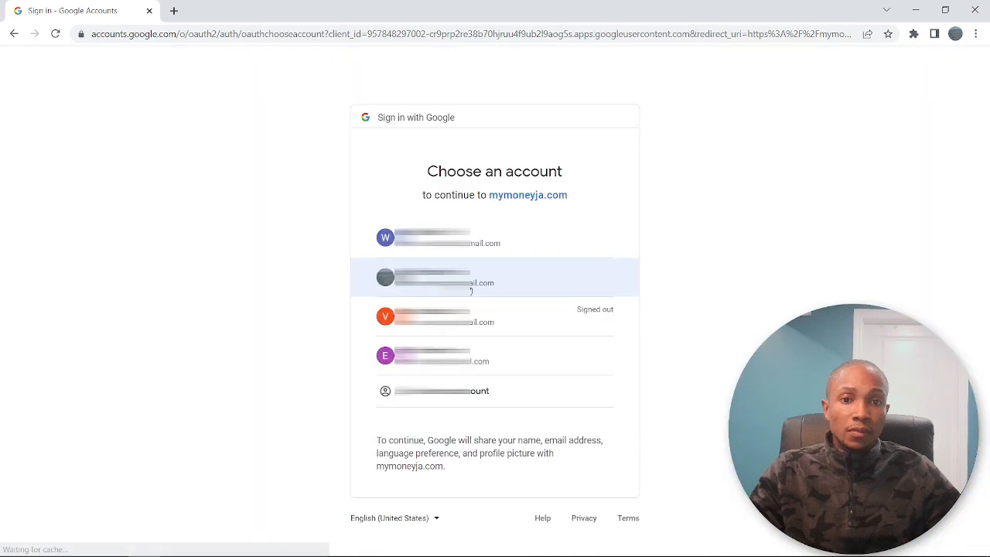
{"action": "left_click", "coordinate": [464, 355]}
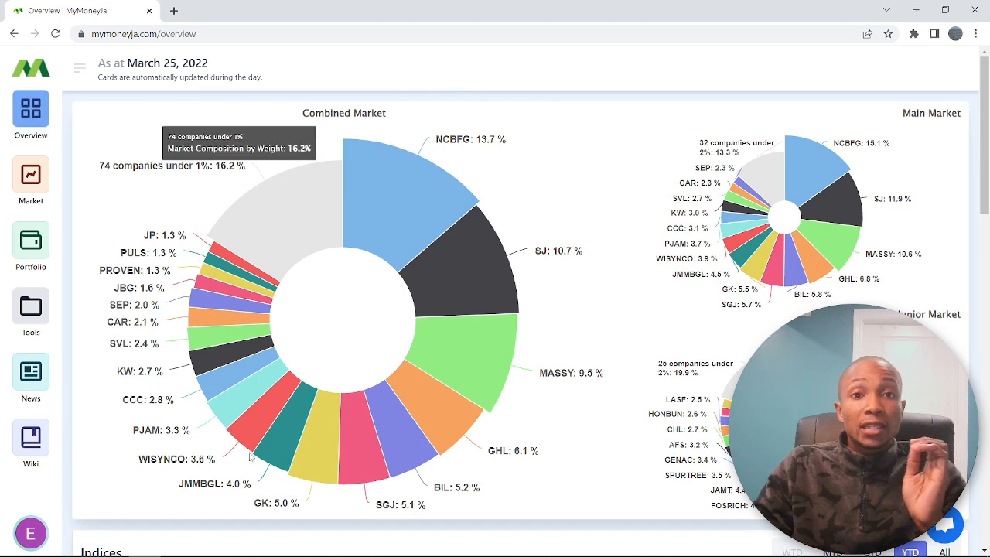
Inspect the Combined Market composition chart and open the stock page of its NCBFG slice.
{"action": "mouse_move", "coordinate": [346, 198]}
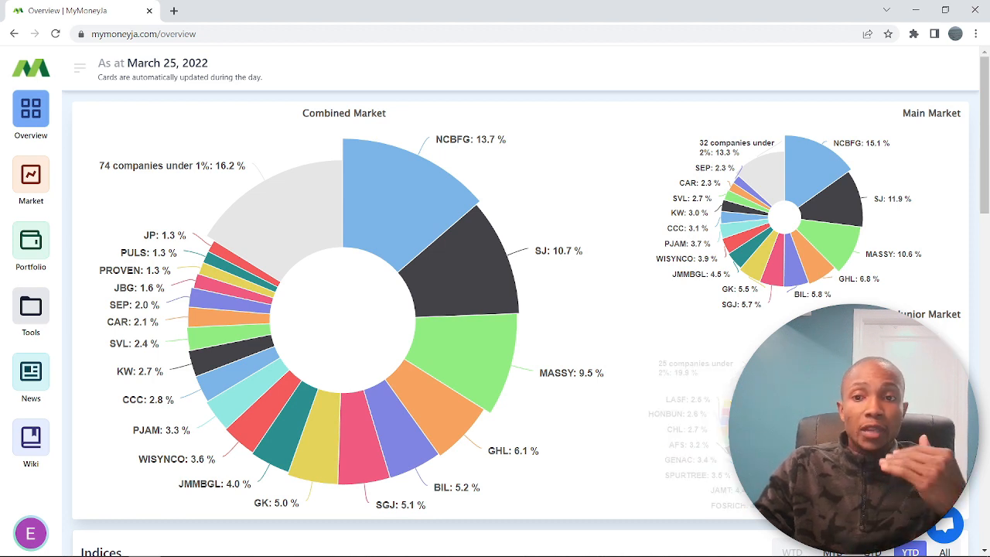
{"action": "mouse_move", "coordinate": [390, 200]}
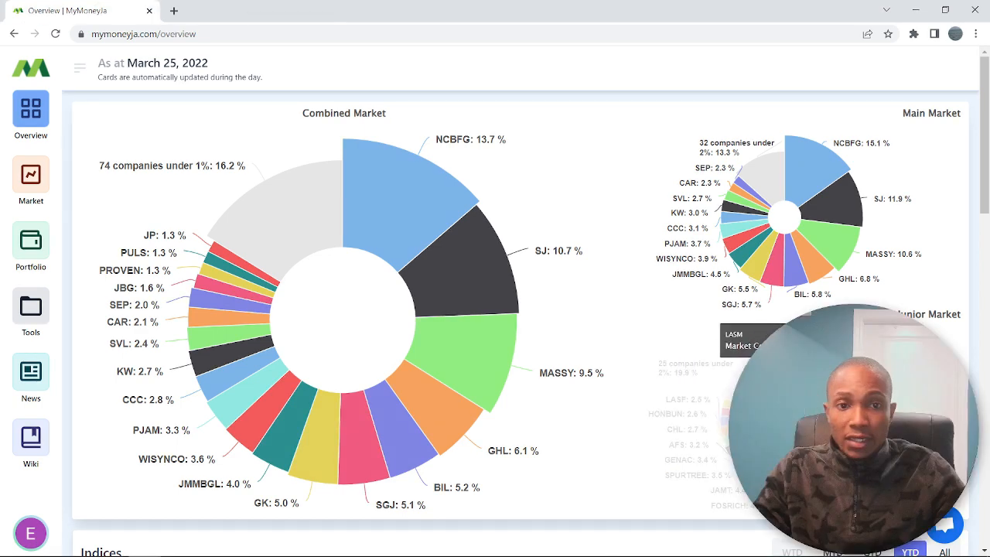
{"action": "mouse_move", "coordinate": [425, 206]}
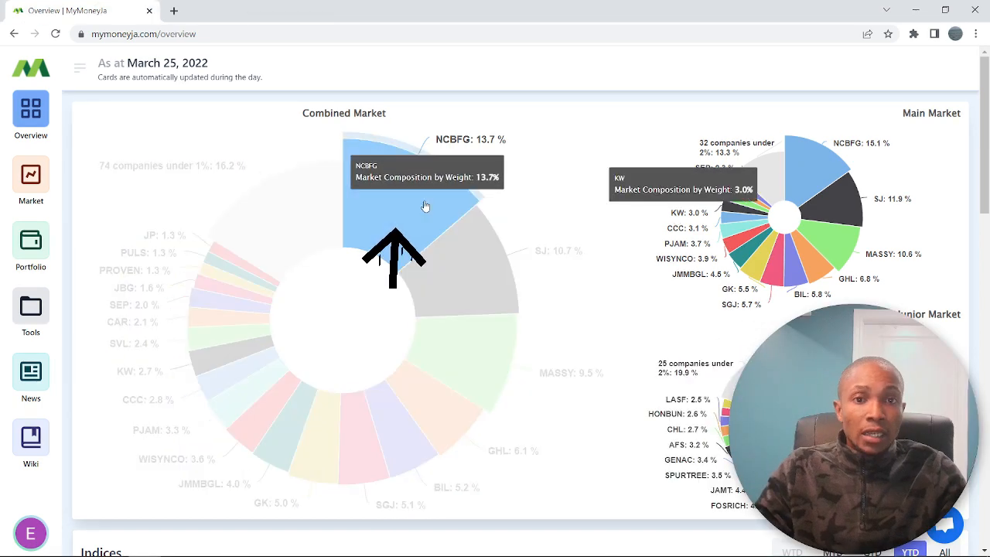
{"action": "left_click", "coordinate": [425, 206]}
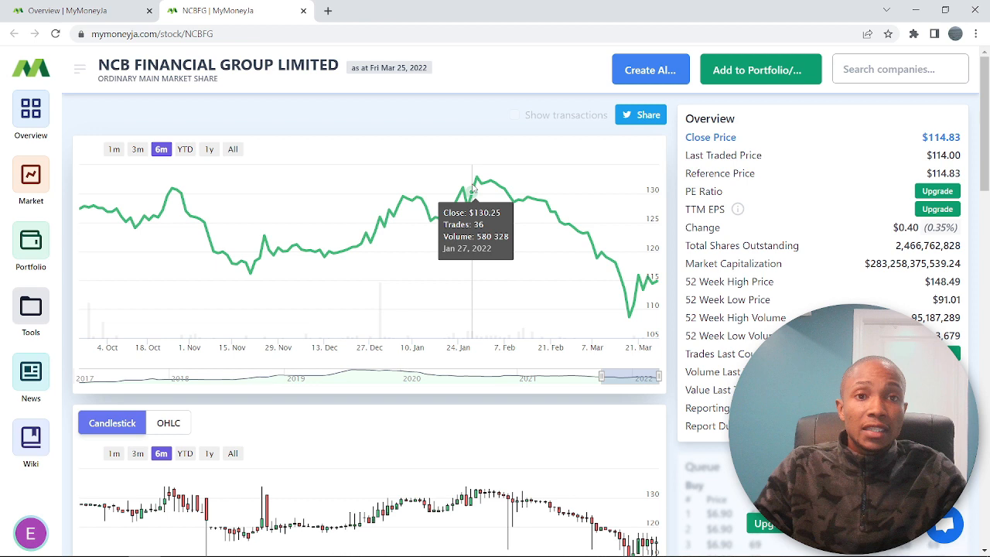
View NCB Financial Group's price chart over 1 year and all time, and its candlestick chart over all time.
{"action": "left_click", "coordinate": [209, 150]}
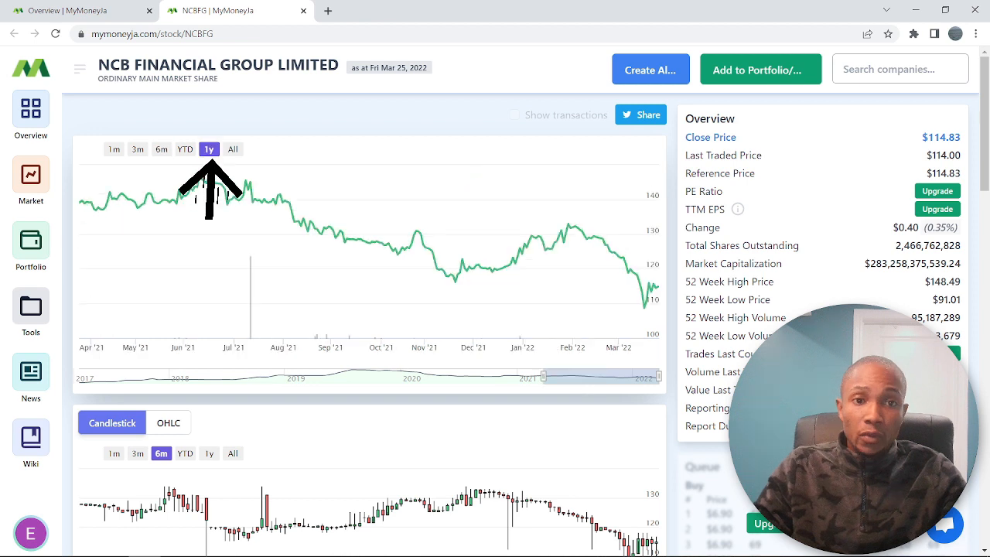
{"action": "left_click", "coordinate": [233, 150]}
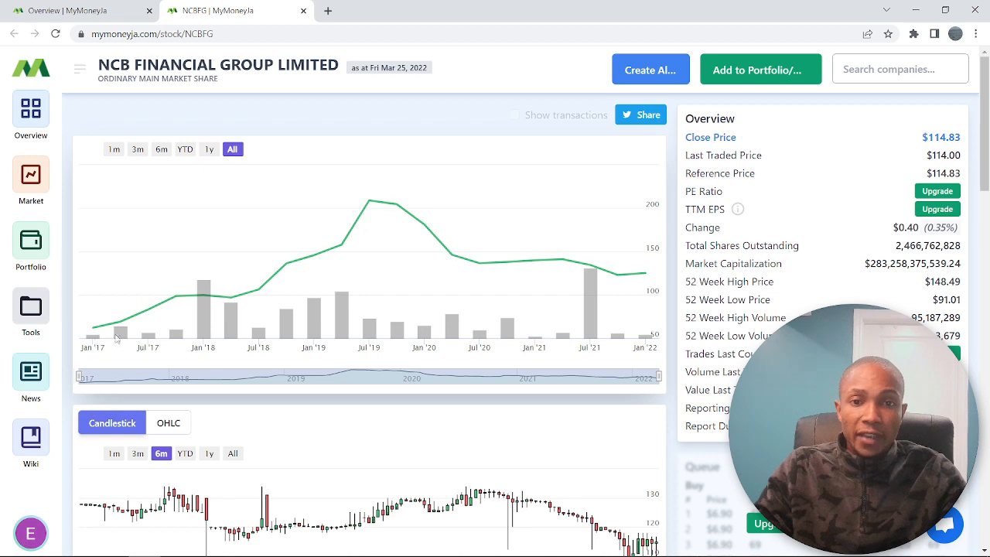
{"action": "scroll", "coordinate": [193, 295], "scroll_direction": "down", "scroll_amount": 1}
{"action": "scroll", "coordinate": [194, 295], "scroll_direction": "down", "scroll_amount": 1}
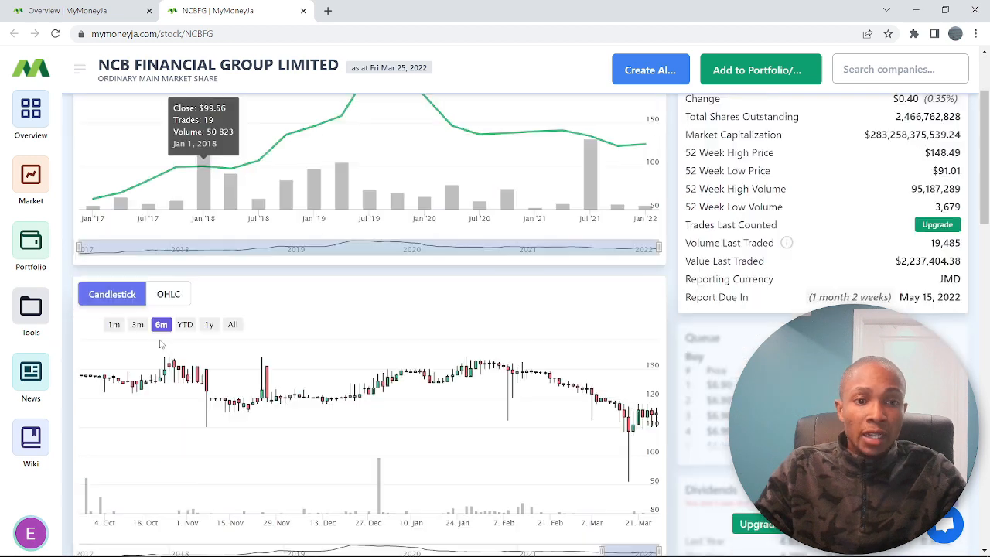
{"action": "left_click", "coordinate": [230, 325]}
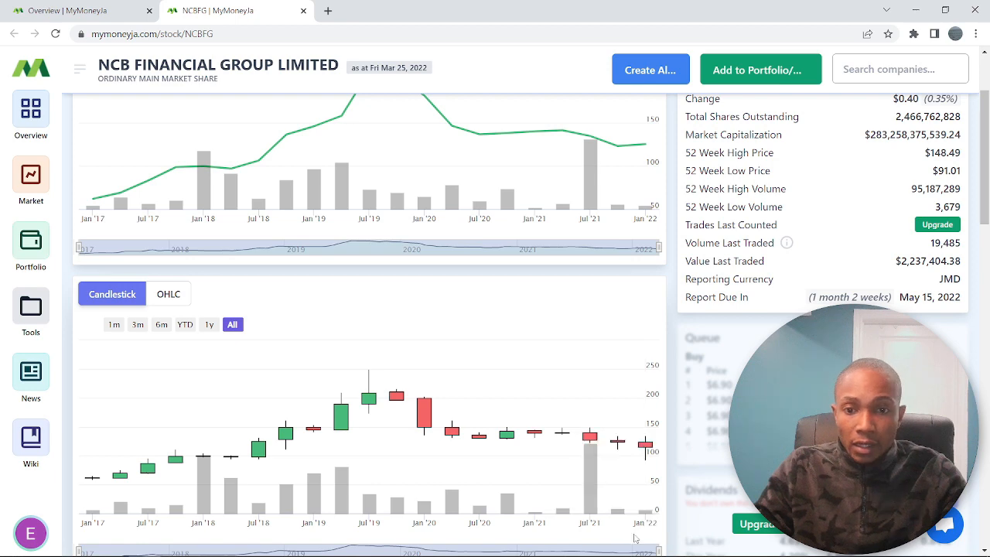
{"action": "scroll", "coordinate": [708, 139], "scroll_direction": "up", "scroll_amount": 2}
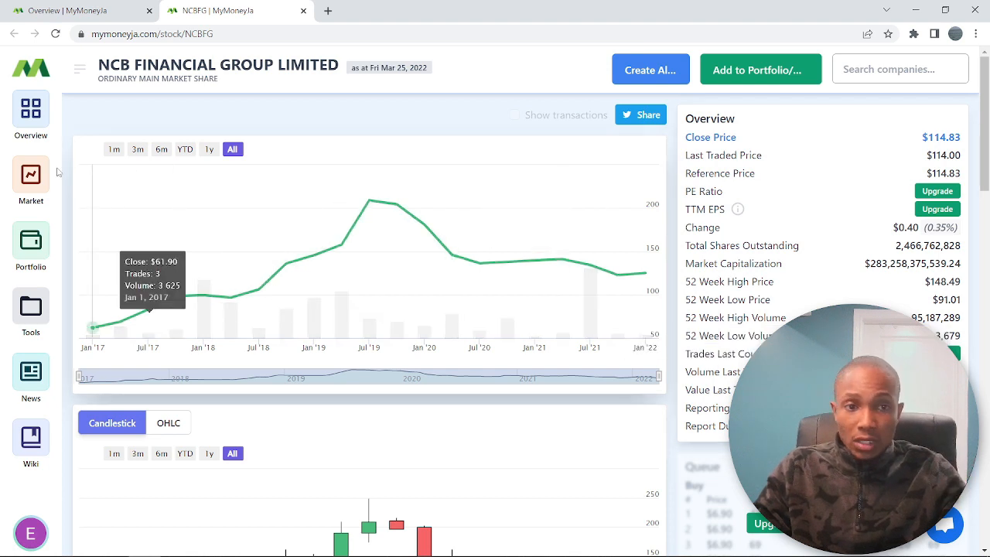
Open the market page and look through the tiles of listed companies.
{"action": "left_click", "coordinate": [31, 177]}
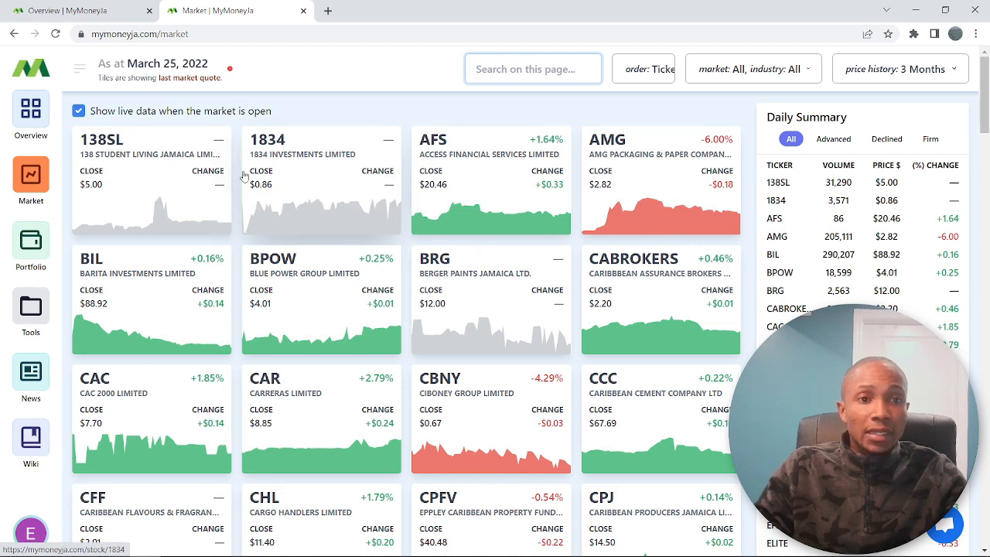
{"action": "scroll", "coordinate": [313, 194], "scroll_direction": "down", "scroll_amount": 3}
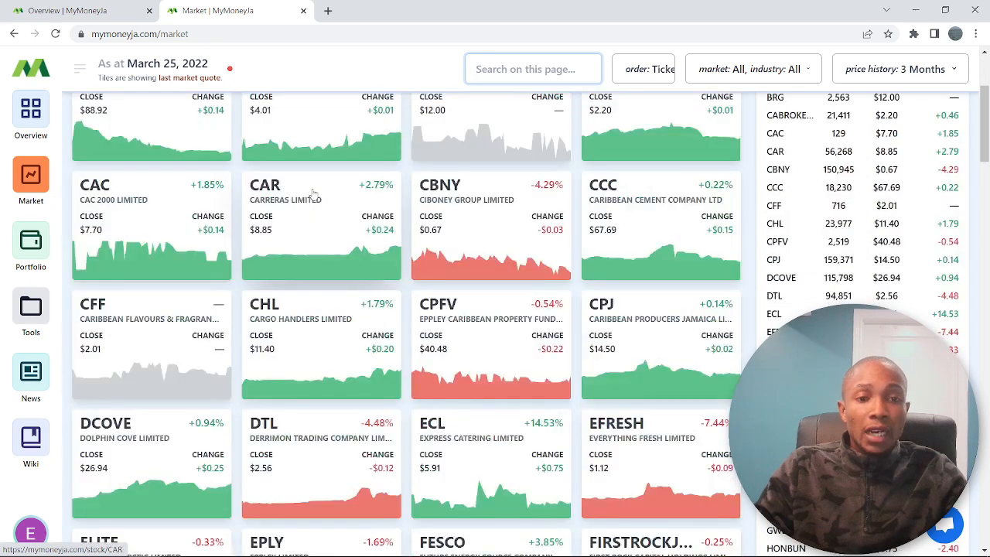
{"action": "scroll", "coordinate": [313, 194], "scroll_direction": "down", "scroll_amount": 5}
{"action": "scroll", "coordinate": [314, 194], "scroll_direction": "up", "scroll_amount": 10}
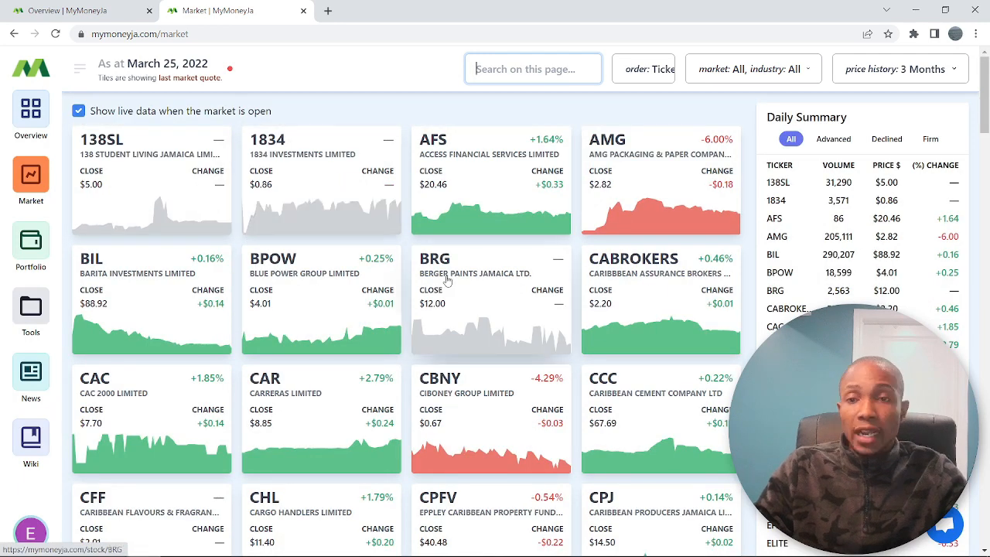
Filter the market's daily summary by advanced, declined and firm stocks in turn.
{"action": "left_click", "coordinate": [834, 145]}
{"action": "left_click", "coordinate": [833, 140]}
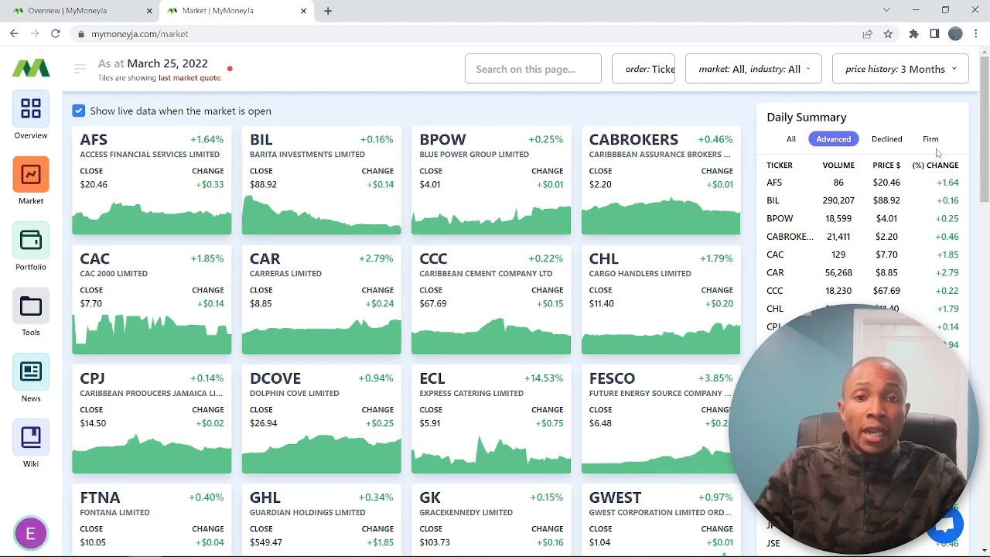
{"action": "left_click", "coordinate": [882, 139]}
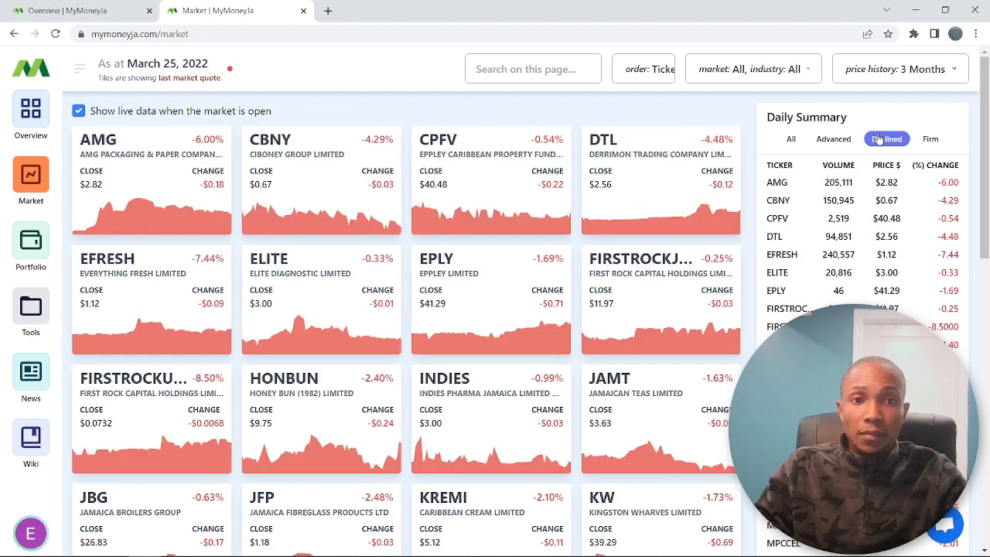
{"action": "left_click", "coordinate": [930, 139]}
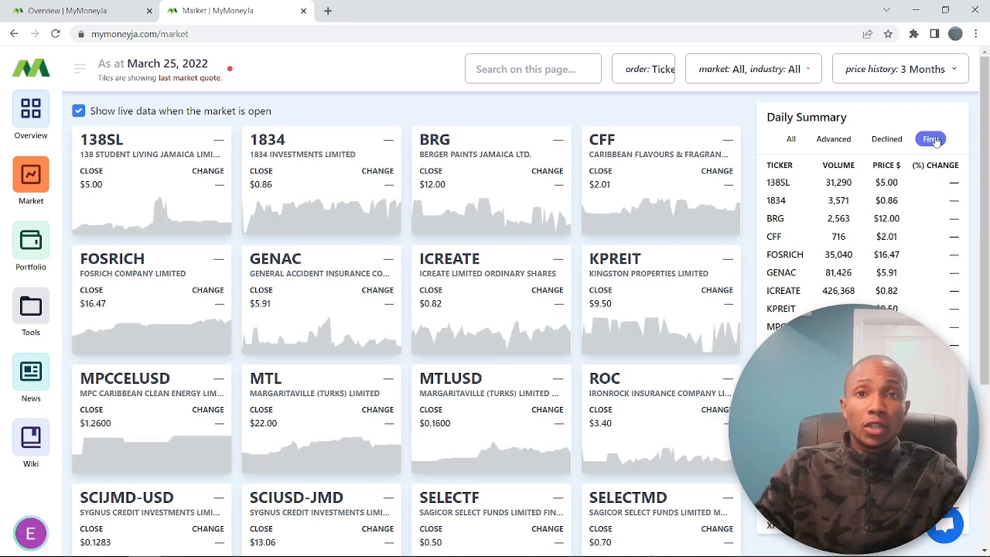
Open the main portfolio and add the listed company WISYNCO to it.
{"action": "left_click", "coordinate": [31, 240]}
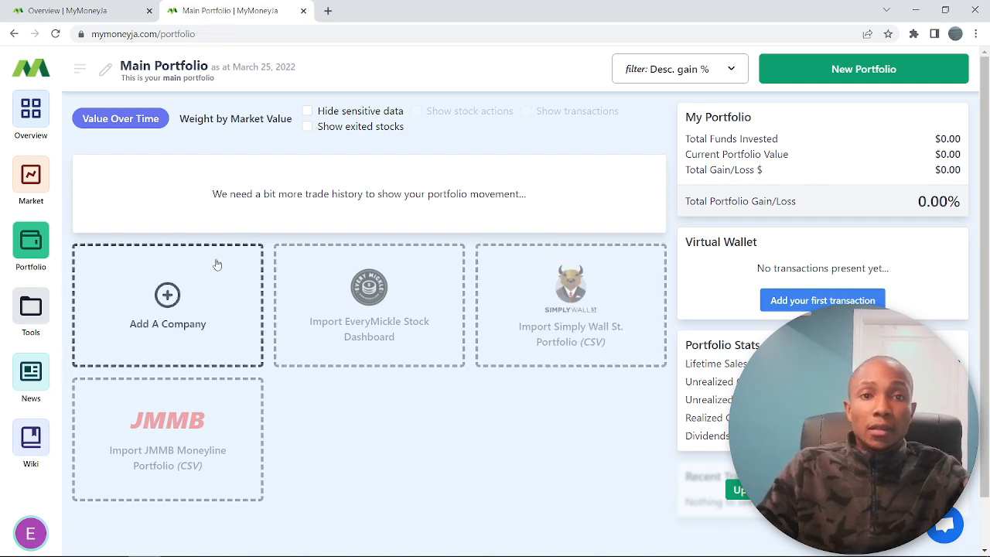
{"action": "left_click", "coordinate": [166, 296]}
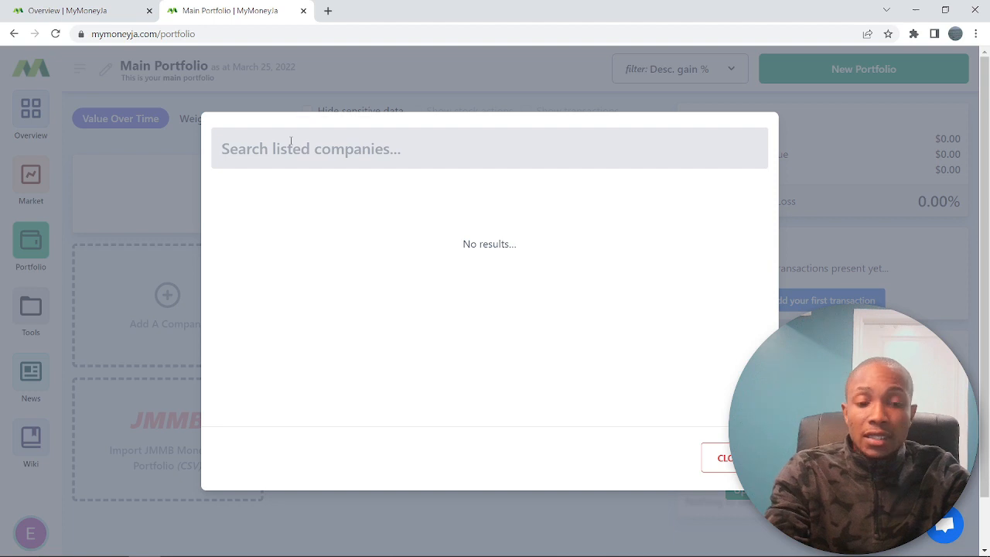
{"action": "type", "text": "wy"}
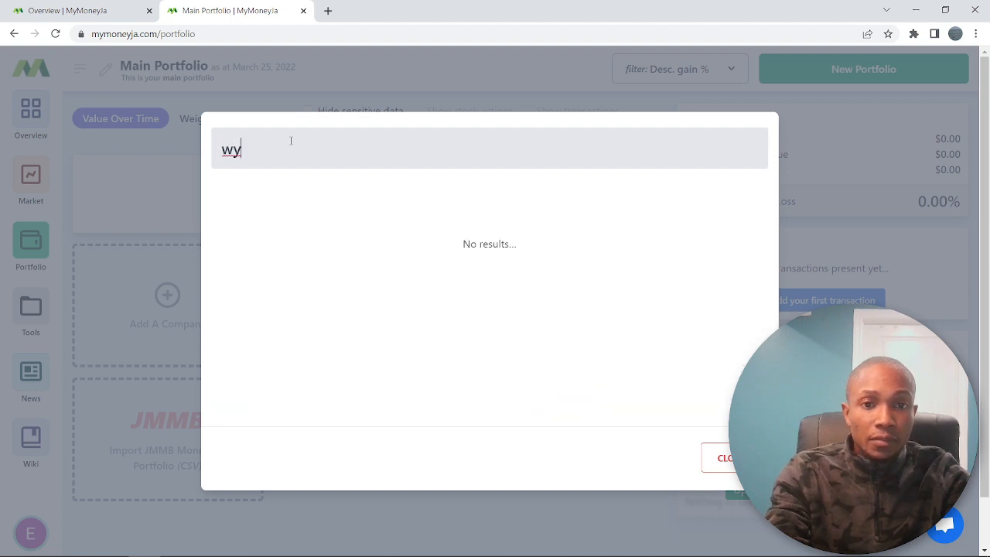
{"action": "key", "text": "BackSpace"}
{"action": "type", "text": "i"}
{"action": "left_click", "coordinate": [377, 248]}
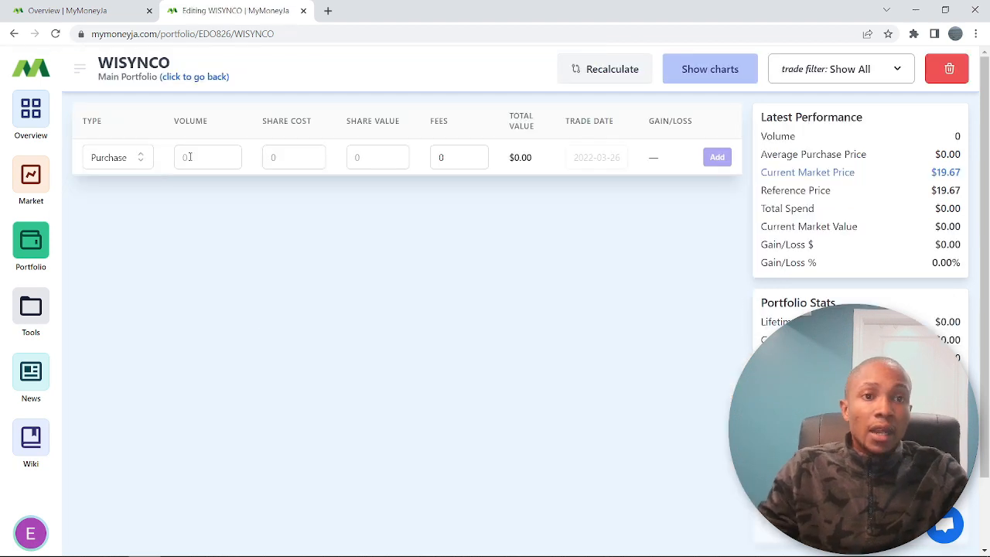
Enter a WISYNCO purchase with a volume of 1,000 shares and a share cost of 12.
{"action": "left_click", "coordinate": [194, 160]}
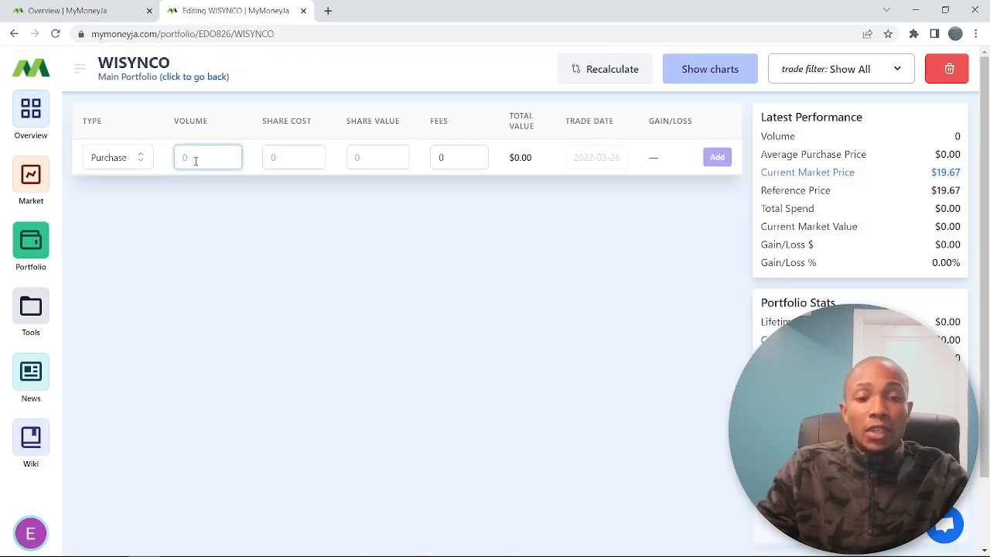
{"action": "type", "text": "1000"}
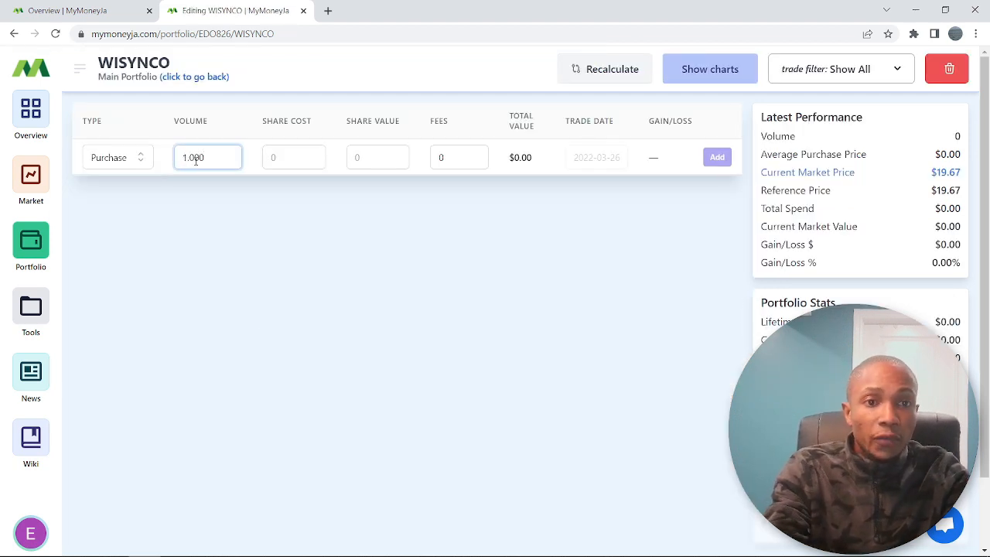
{"action": "left_click", "coordinate": [274, 157]}
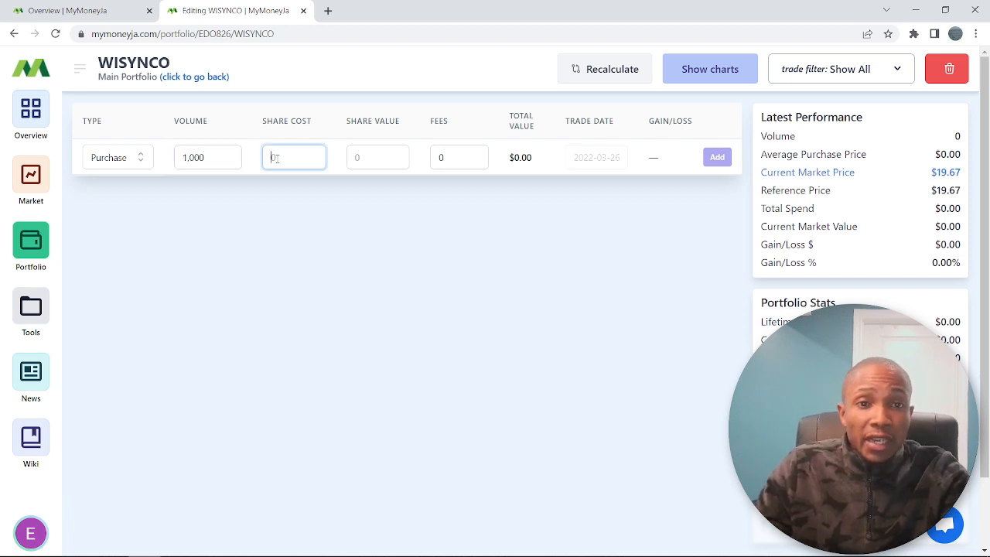
{"action": "type", "text": "12"}
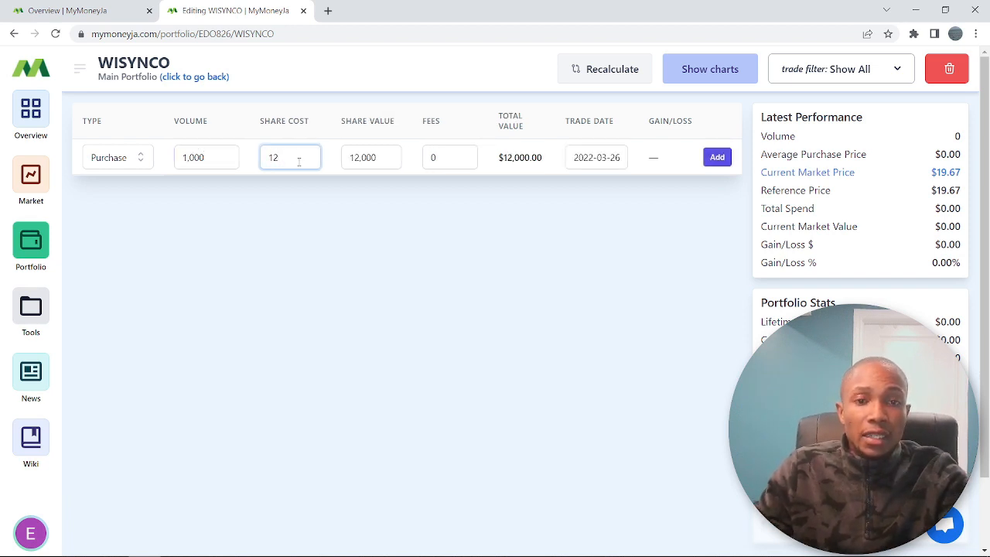
Set the purchase's trade date to December 9, 2020.
{"action": "left_click", "coordinate": [597, 161]}
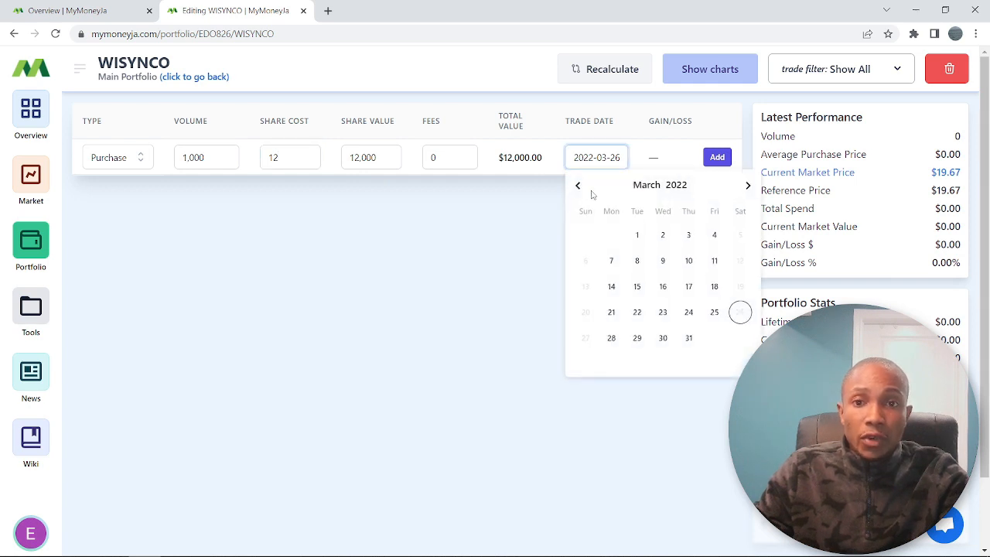
{"action": "left_click", "coordinate": [579, 187]}
{"action": "left_click", "coordinate": [579, 187]}
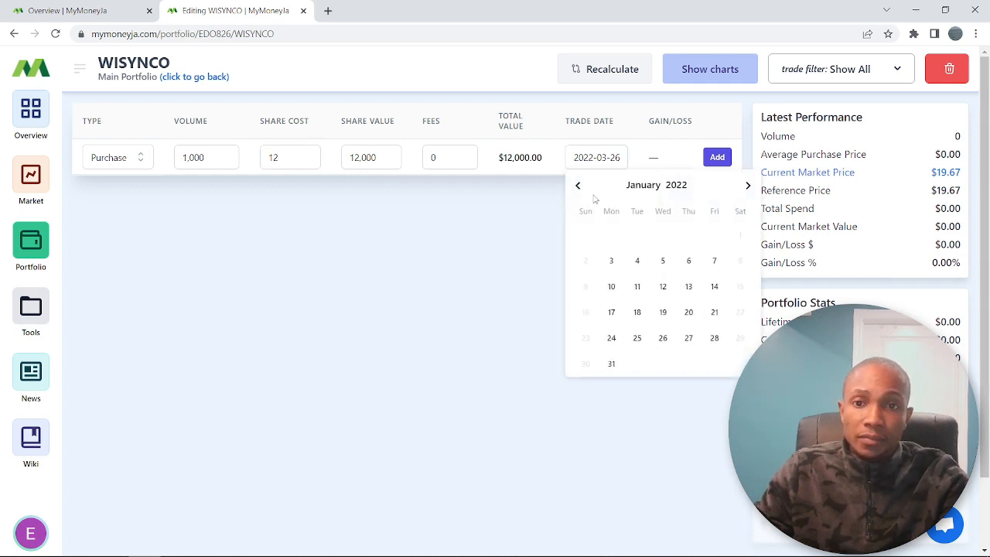
{"action": "left_click", "coordinate": [579, 187]}
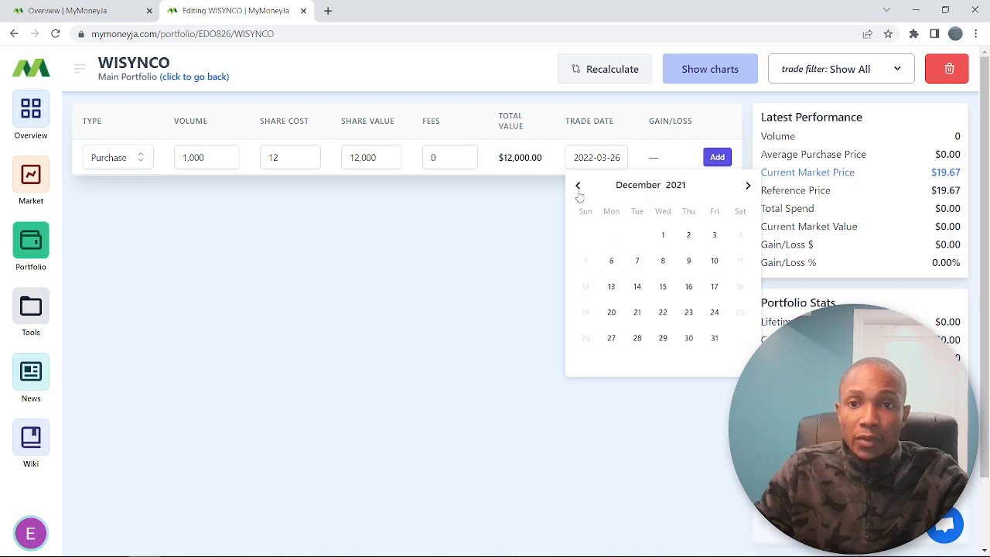
{"action": "left_click", "coordinate": [578, 191]}
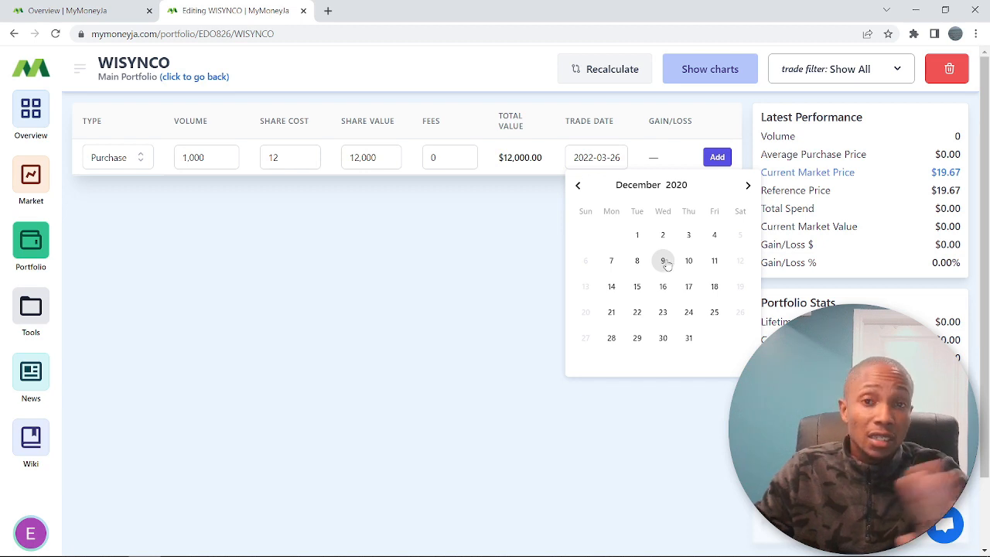
{"action": "left_click", "coordinate": [663, 260]}
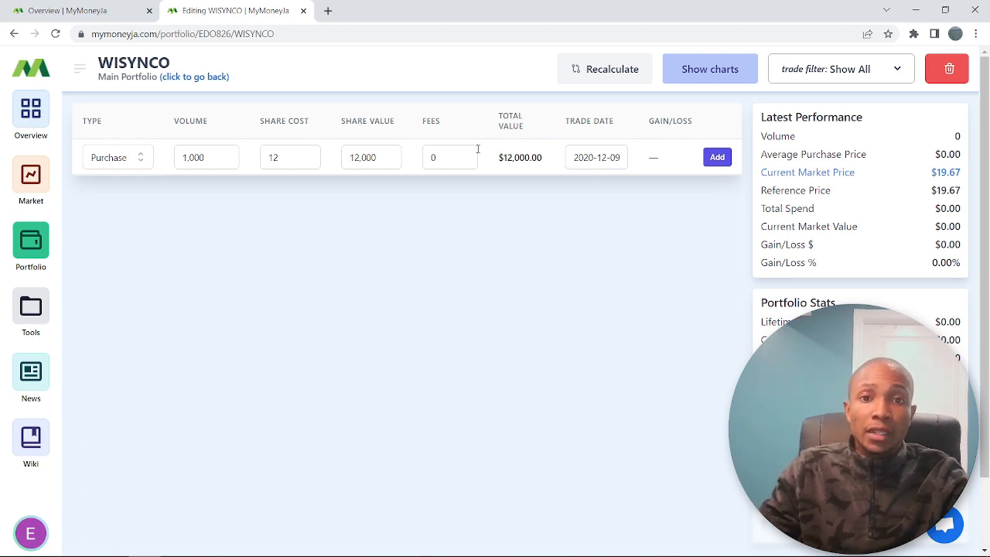
Set the purchase's fees to 100 and add the trade to the WISYNCO records.
{"action": "double_click", "coordinate": [443, 155]}
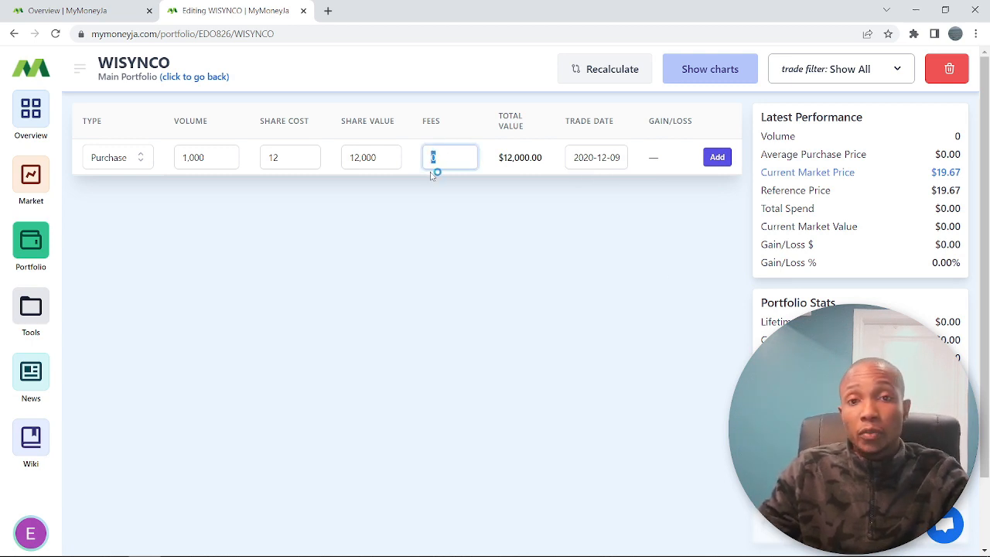
{"action": "type", "text": "1"}
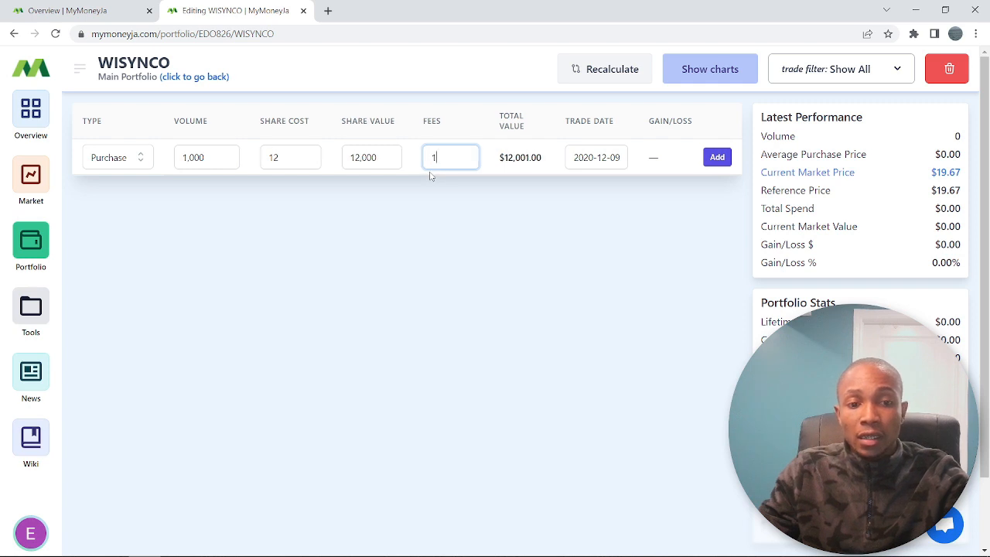
{"action": "type", "text": "00"}
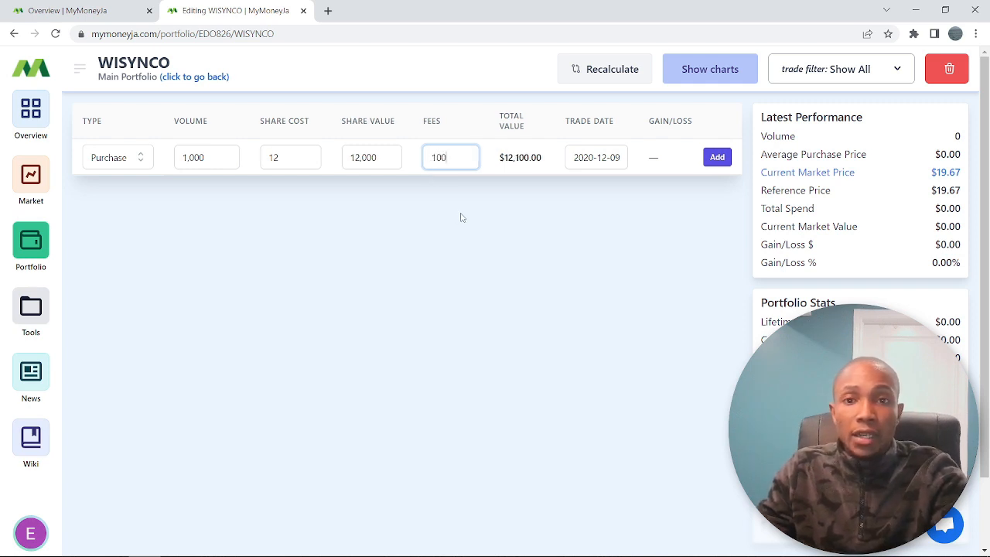
{"action": "left_click", "coordinate": [717, 156]}
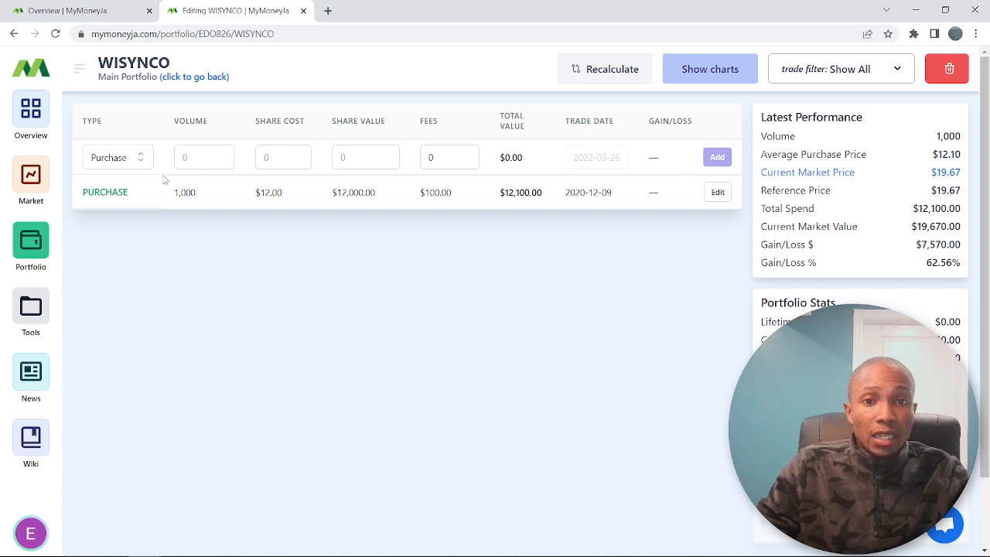
Add a second WISYNCO purchase of 500 shares at a share cost of 16 with fees of 50.
{"action": "left_click", "coordinate": [200, 158]}
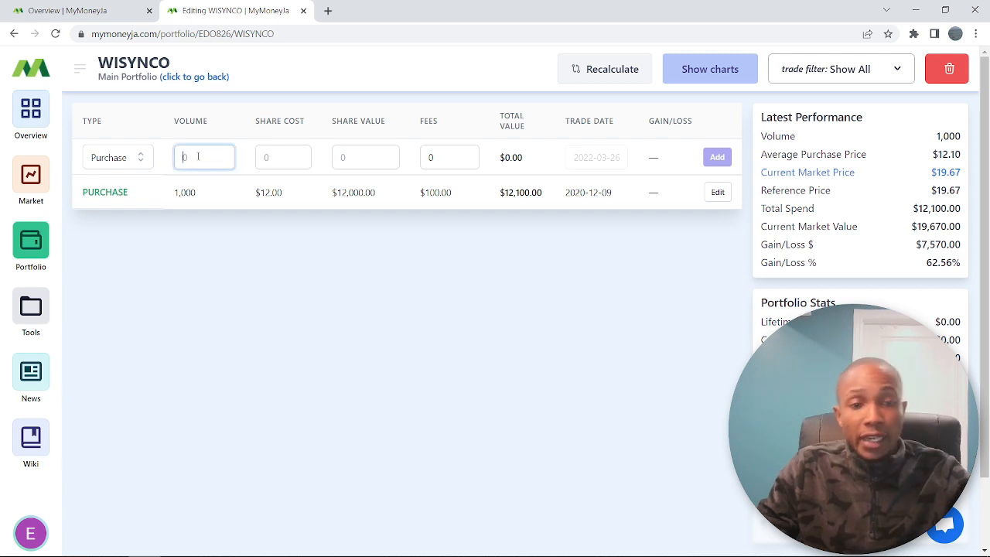
{"action": "type", "text": "500"}
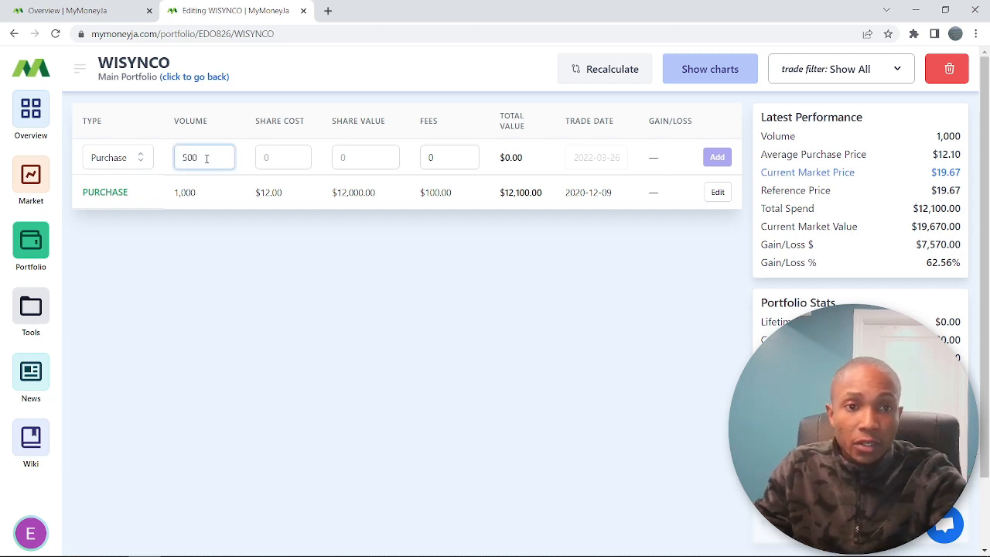
{"action": "left_click", "coordinate": [280, 160]}
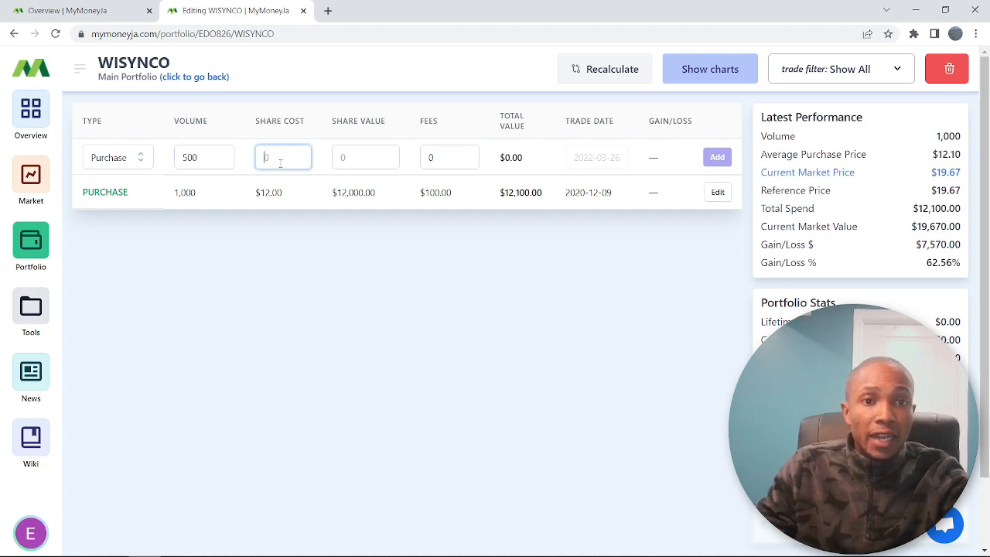
{"action": "type", "text": "1"}
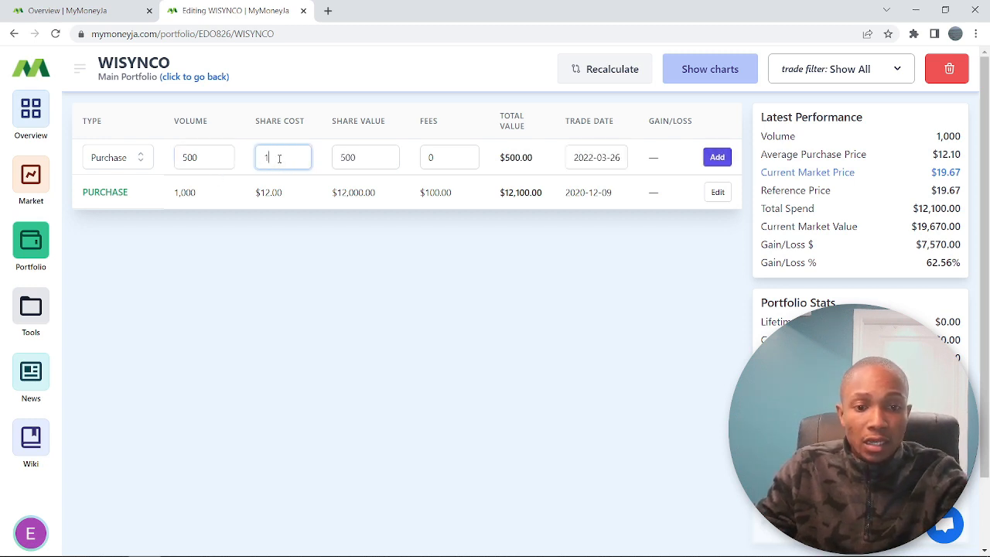
{"action": "type", "text": "6"}
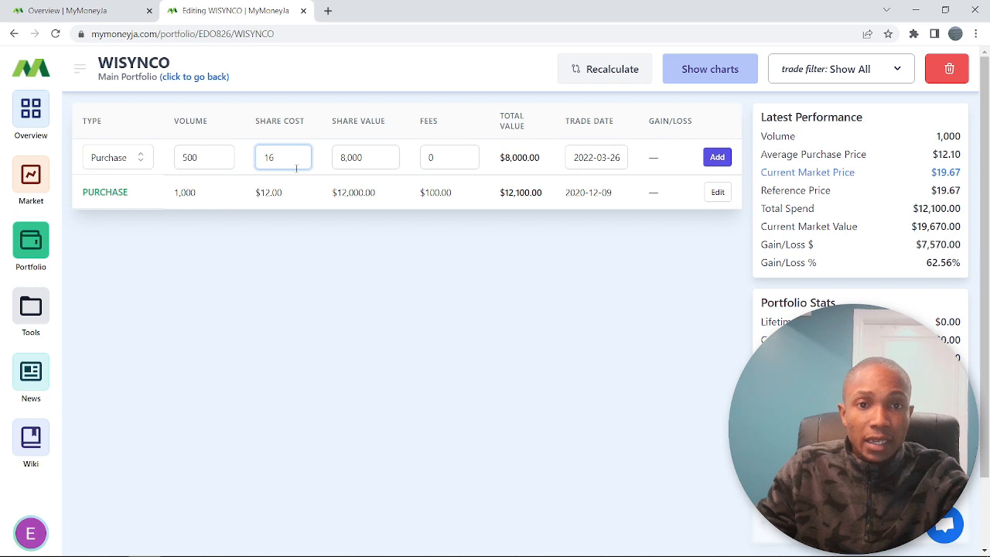
{"action": "left_click", "coordinate": [446, 160]}
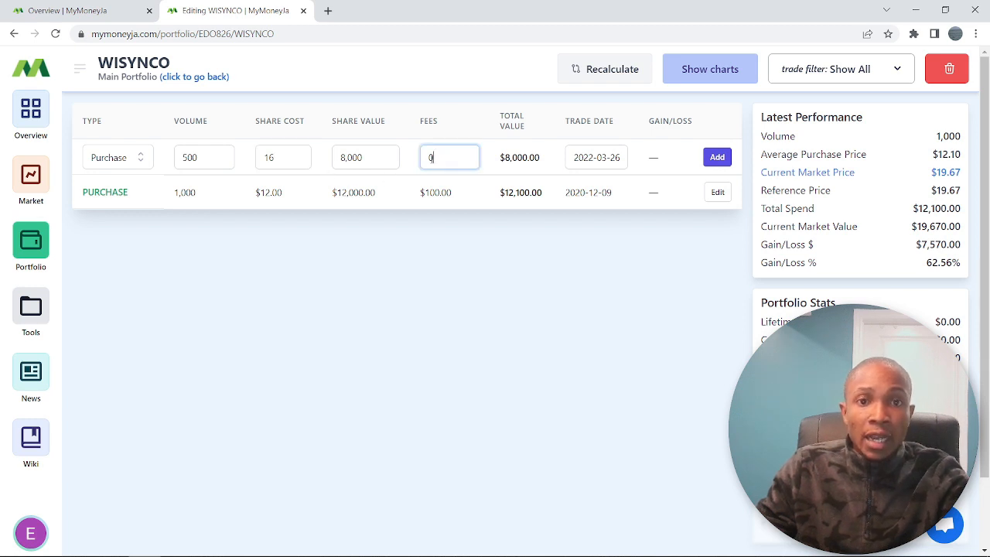
{"action": "double_click", "coordinate": [430, 158]}
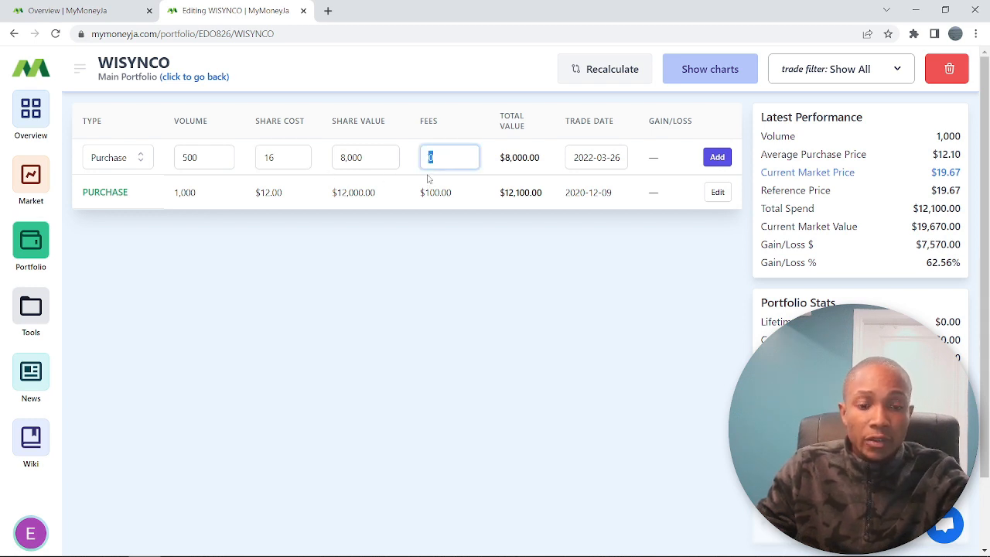
{"action": "type", "text": "50"}
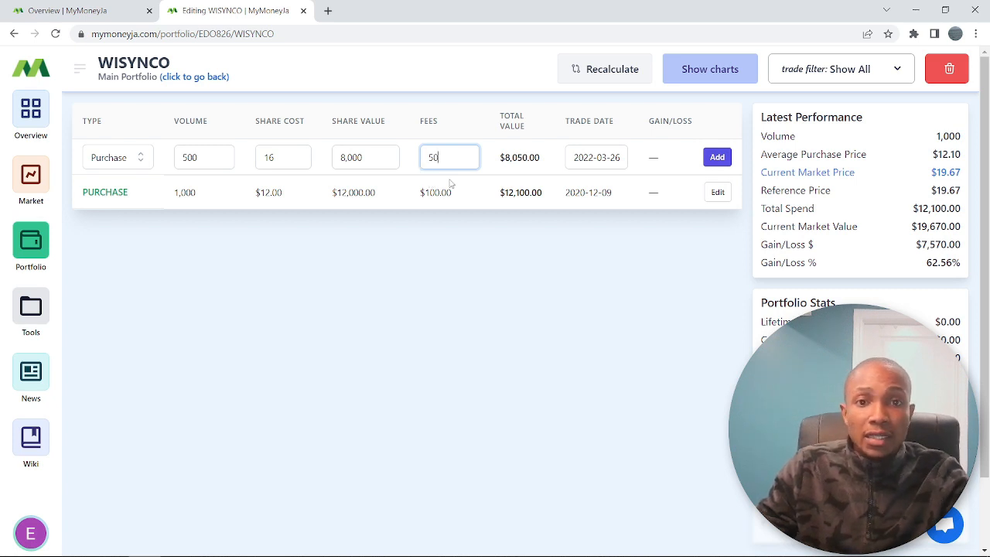
{"action": "left_click", "coordinate": [717, 157]}
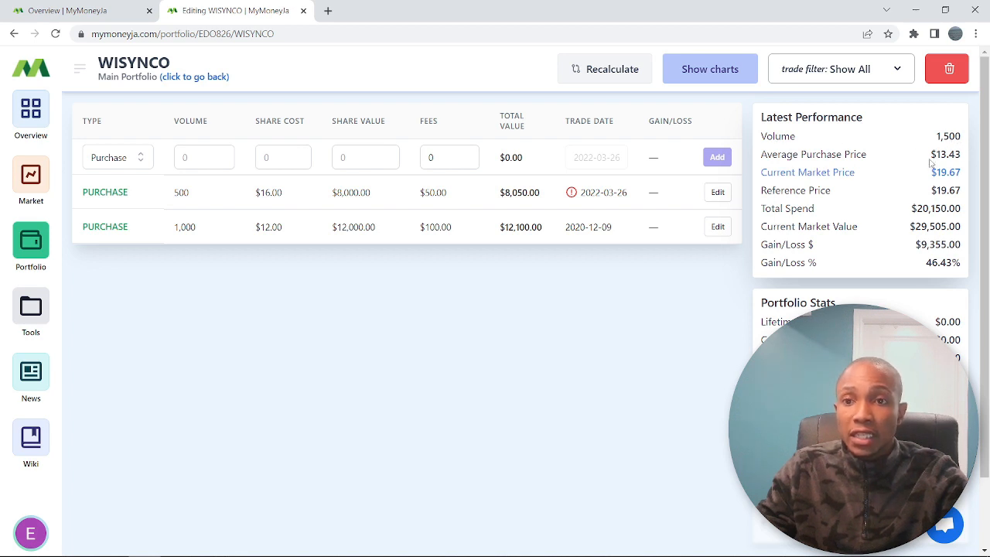
Examine WISYNCO's average purchase price and gain/loss percentage in the latest performance summary.
{"action": "left_click_drag", "start_coordinate": [927, 157], "coordinate": [961, 157]}
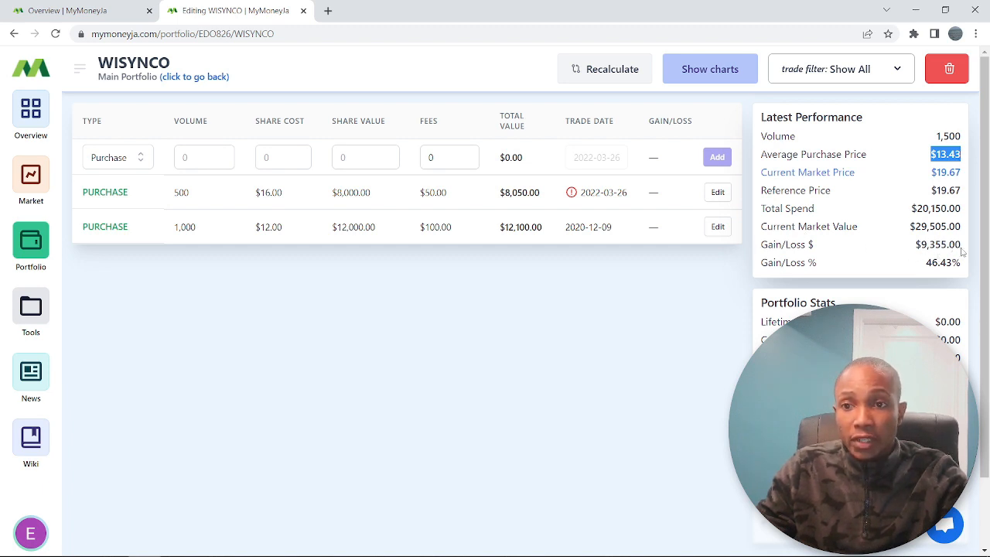
{"action": "left_click", "coordinate": [757, 270]}
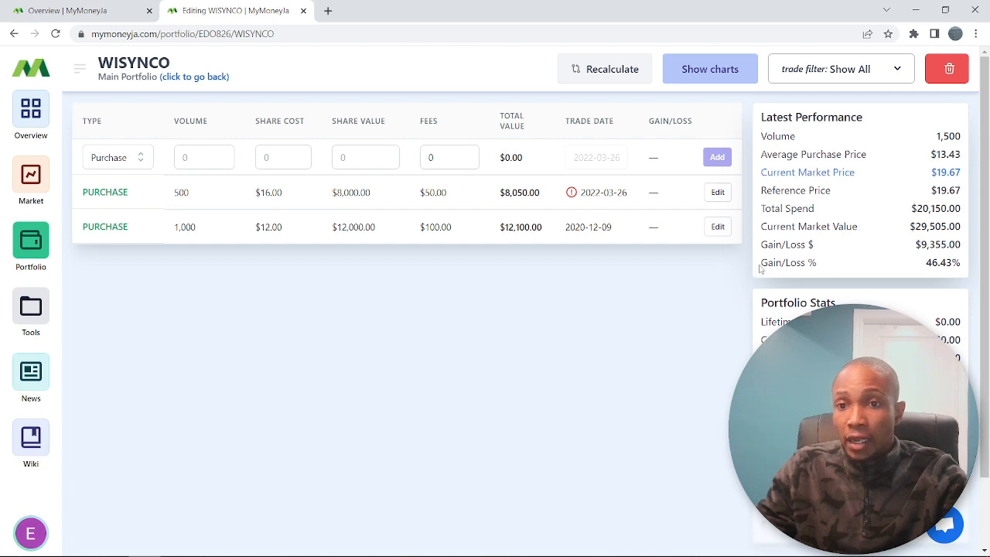
{"action": "left_click_drag", "start_coordinate": [760, 268], "coordinate": [970, 273]}
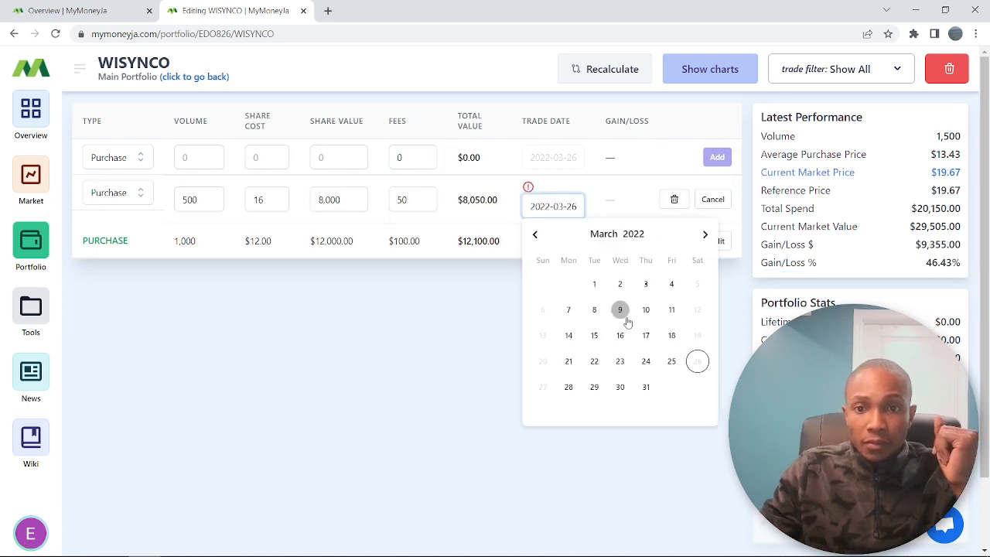
Change the 500-share purchase's trade date to January 12, 2022 and save the trade.
{"action": "left_click", "coordinate": [534, 235]}
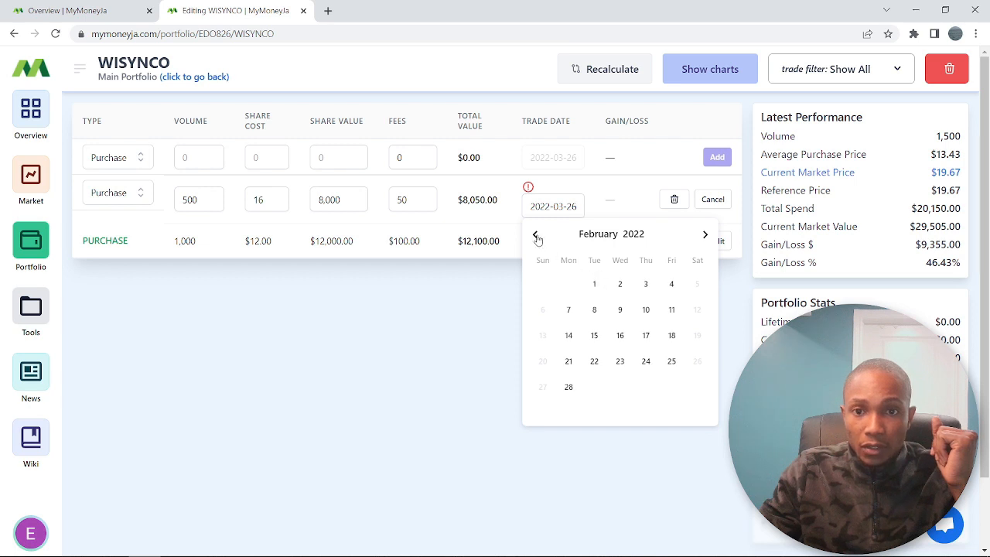
{"action": "left_click", "coordinate": [536, 236]}
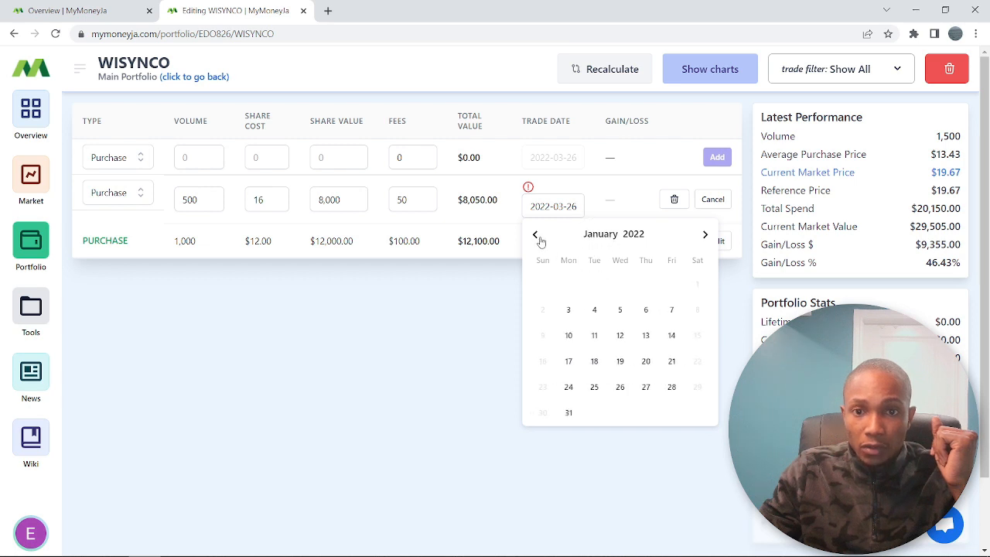
{"action": "left_click", "coordinate": [620, 336]}
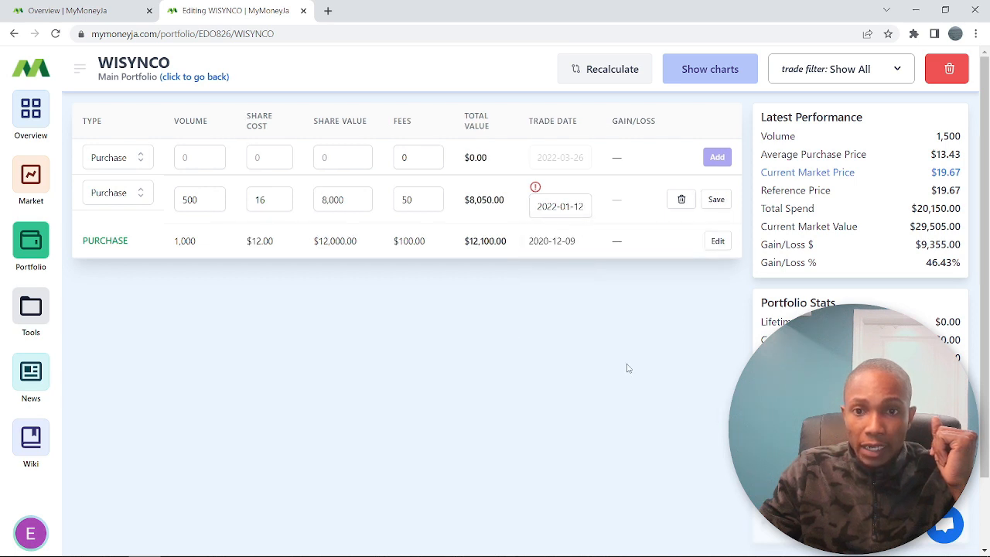
{"action": "left_click", "coordinate": [718, 199]}
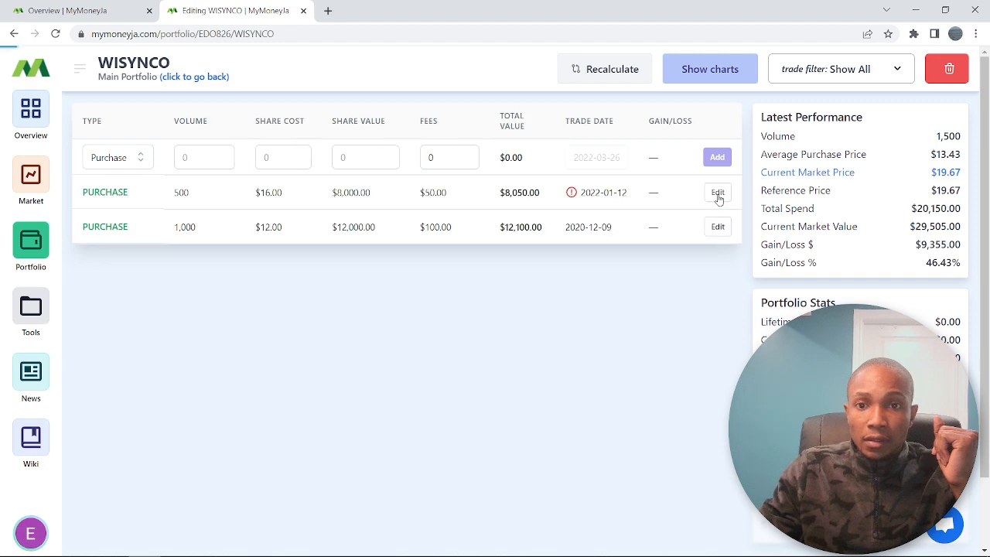
Return to the main portfolio and review its total funds invested, current portfolio value and total gain.
{"action": "left_click", "coordinate": [191, 80]}
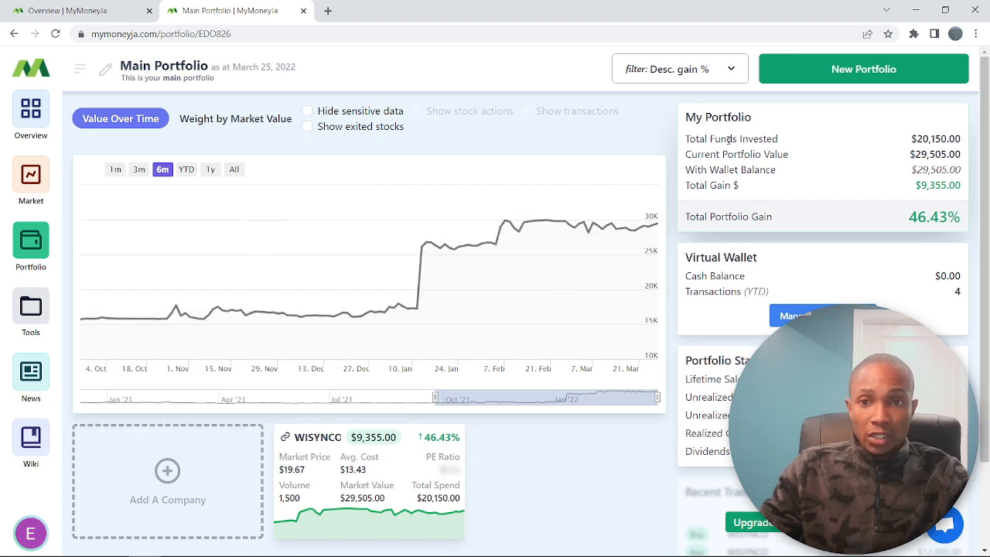
{"action": "left_click_drag", "start_coordinate": [684, 139], "coordinate": [971, 136]}
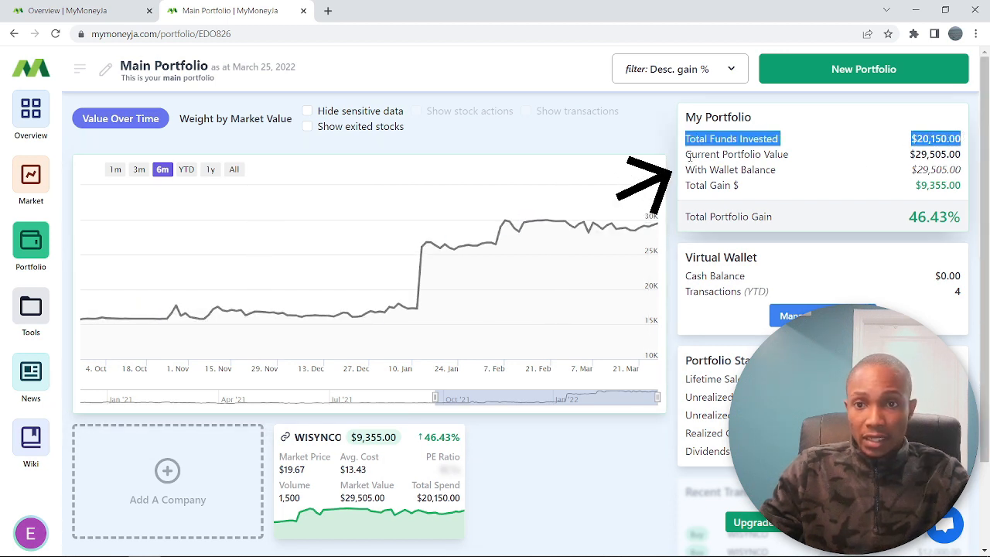
{"action": "left_click_drag", "start_coordinate": [688, 154], "coordinate": [966, 159]}
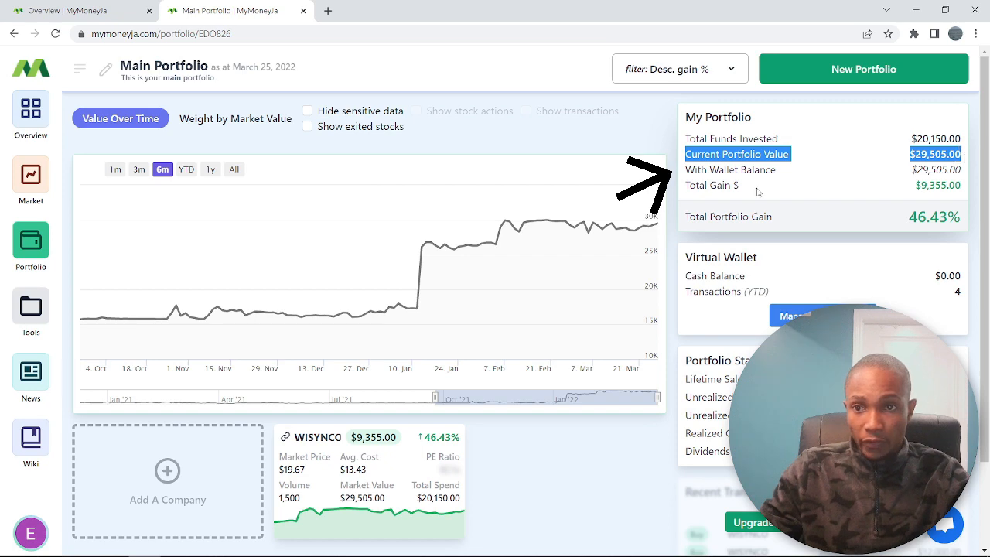
{"action": "left_click_drag", "start_coordinate": [682, 189], "coordinate": [965, 184]}
{"action": "scroll", "coordinate": [360, 486], "scroll_direction": "down", "scroll_amount": 1}
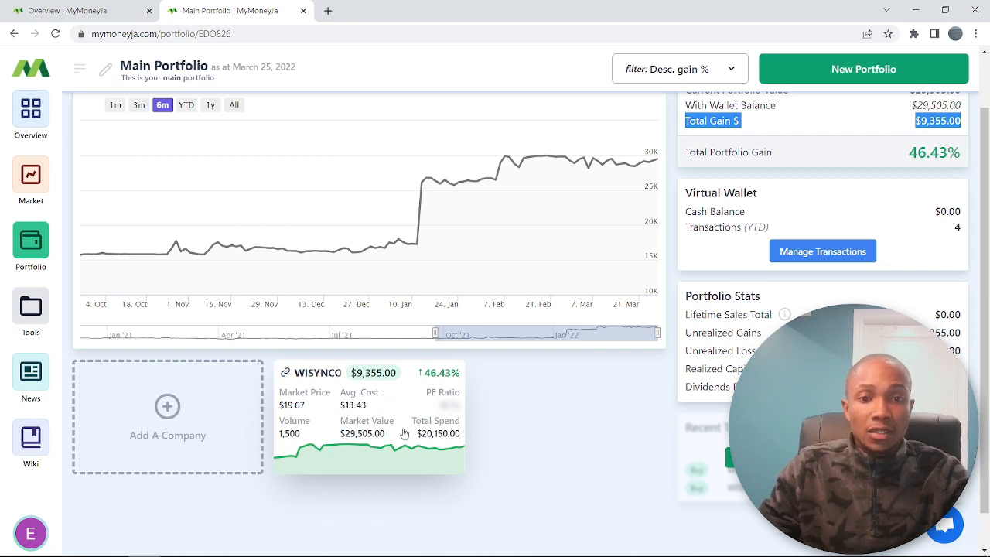
Search listed companies for "ncb" and add NCB Financial Group Limited to the main portfolio.
{"action": "left_click", "coordinate": [185, 407]}
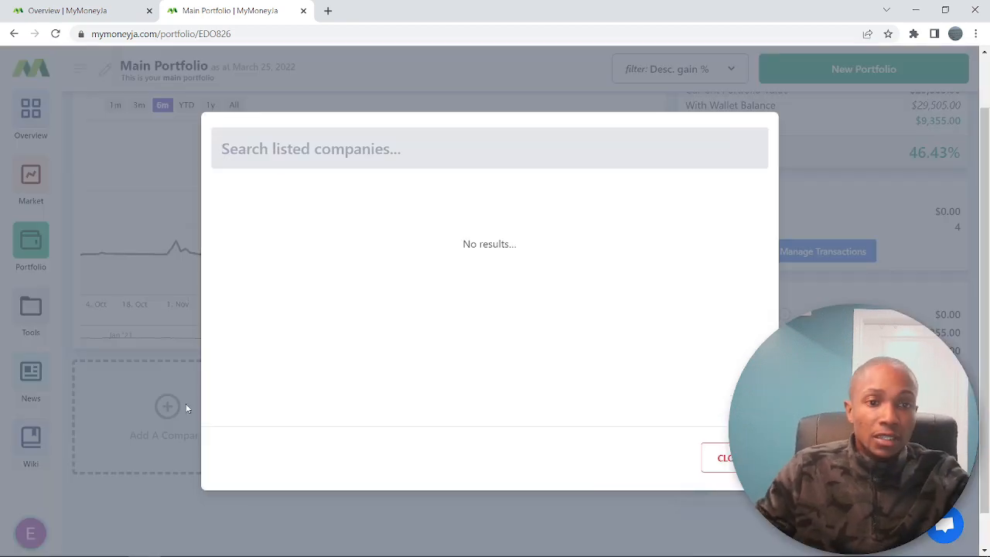
{"action": "type", "text": "nc"}
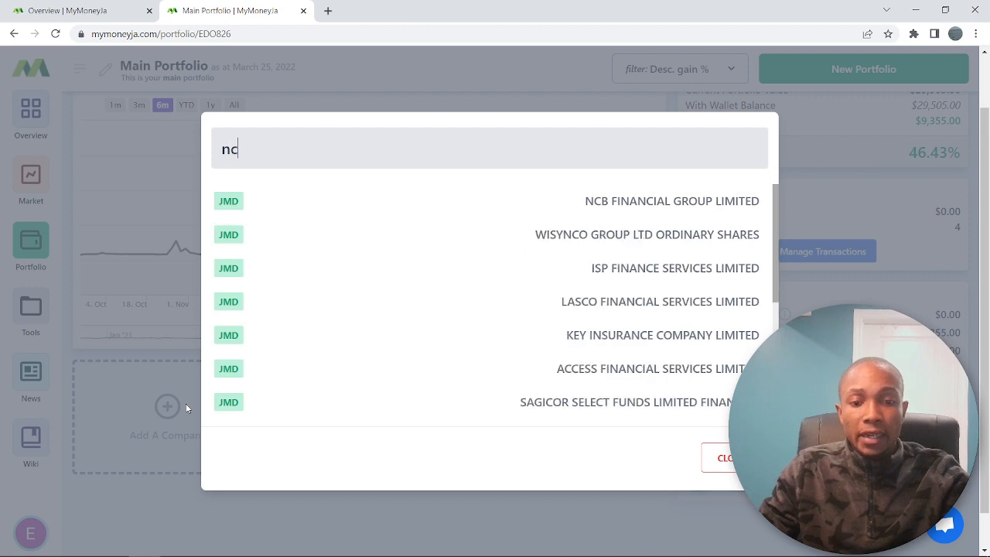
{"action": "type", "text": "b"}
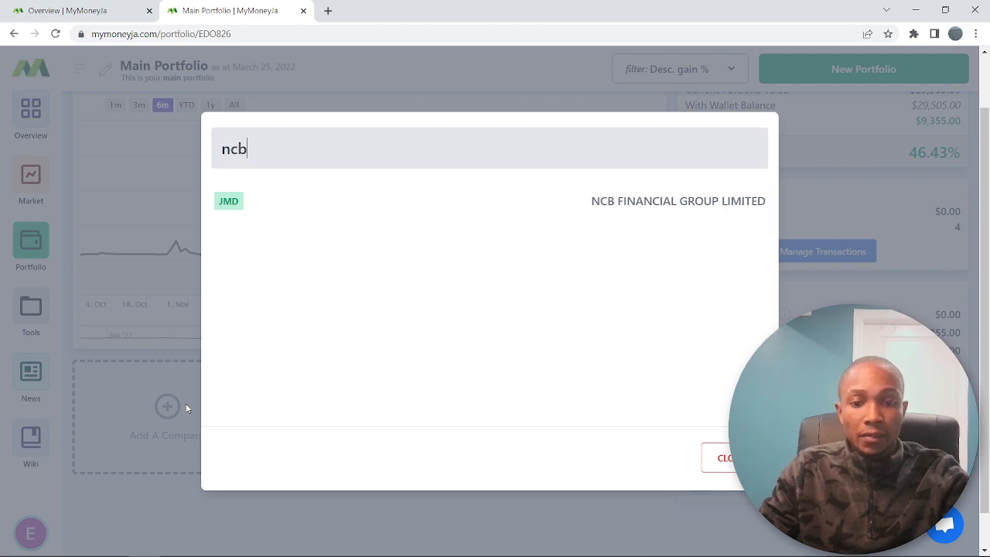
{"action": "left_click", "coordinate": [652, 203]}
Fill in an NCBFG purchase of 10 shares at a share cost of 100 with fees of 50.
{"action": "left_click", "coordinate": [214, 155]}
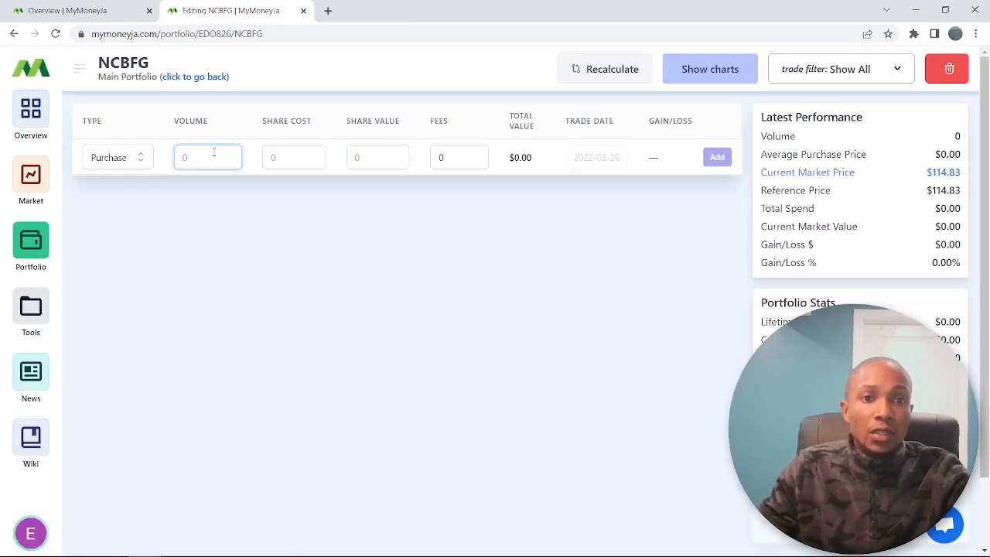
{"action": "type", "text": "1"}
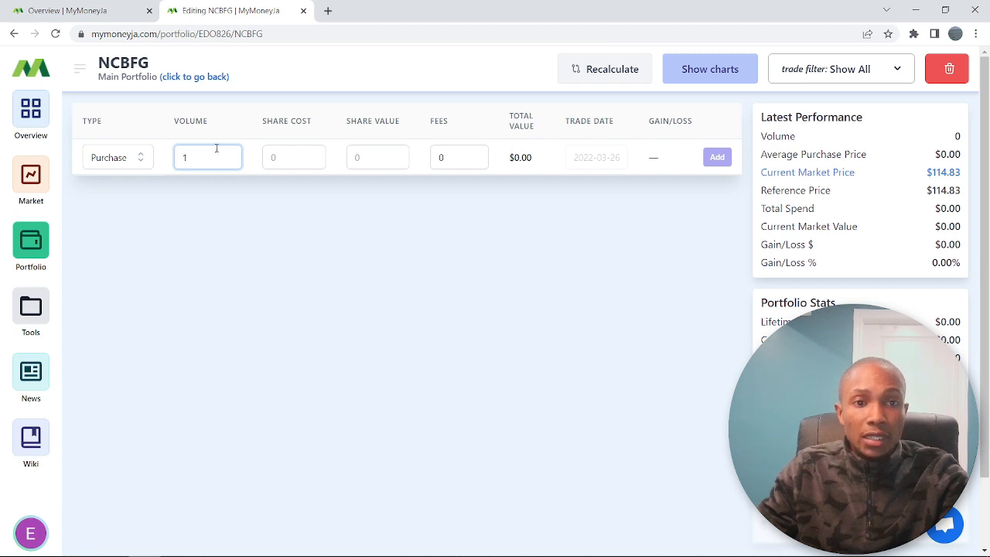
{"action": "type", "text": "0"}
{"action": "left_click", "coordinate": [282, 158]}
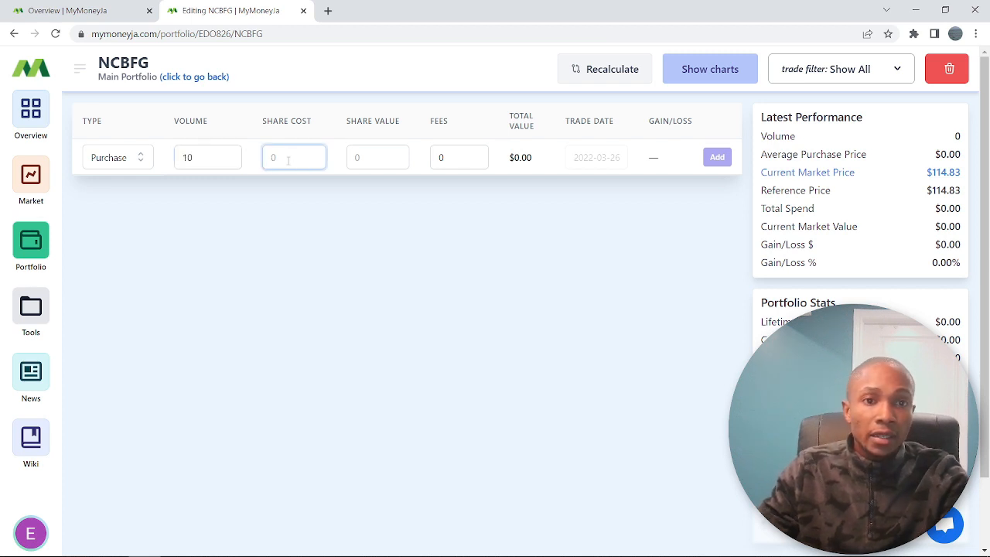
{"action": "type", "text": "100"}
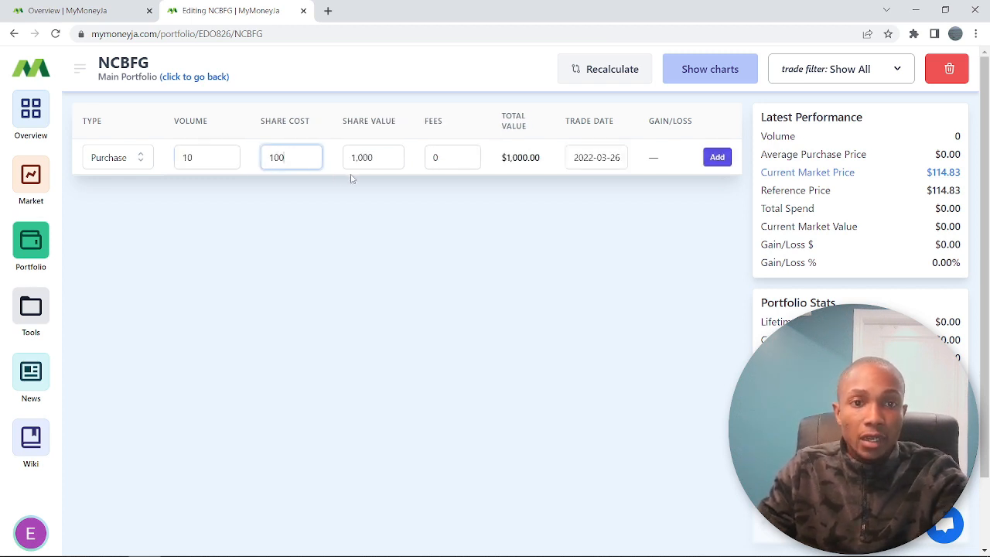
{"action": "left_click", "coordinate": [439, 158]}
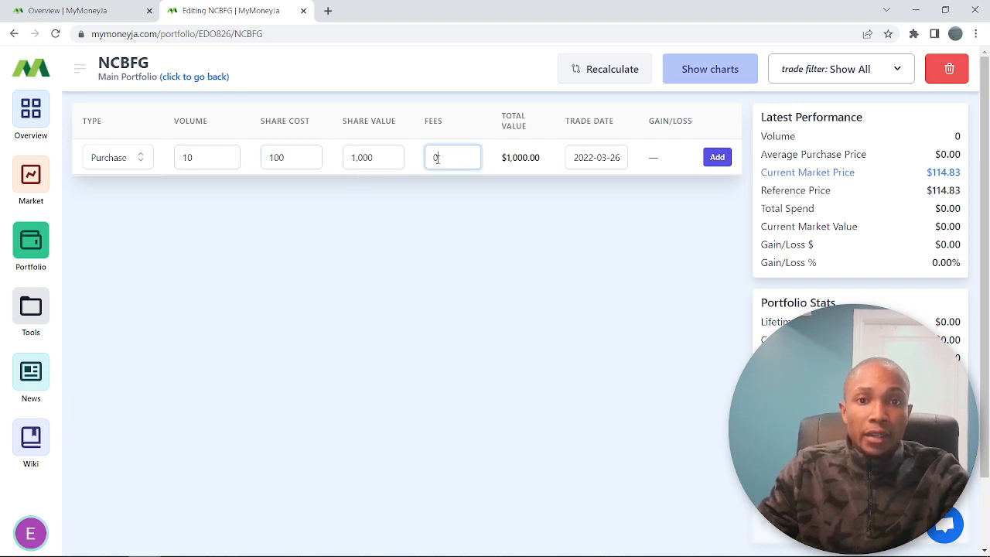
{"action": "left_click_drag", "start_coordinate": [439, 158], "coordinate": [431, 158]}
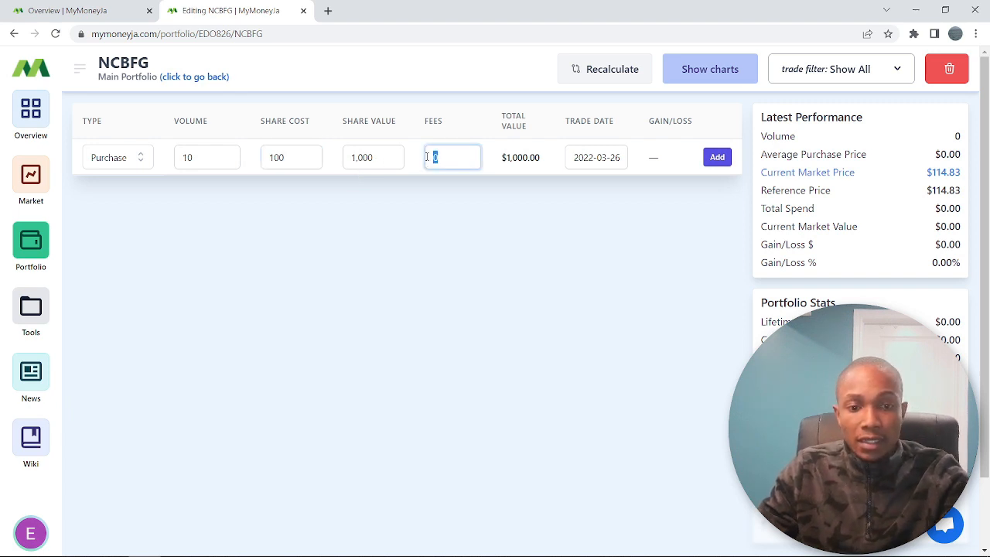
{"action": "type", "text": "50"}
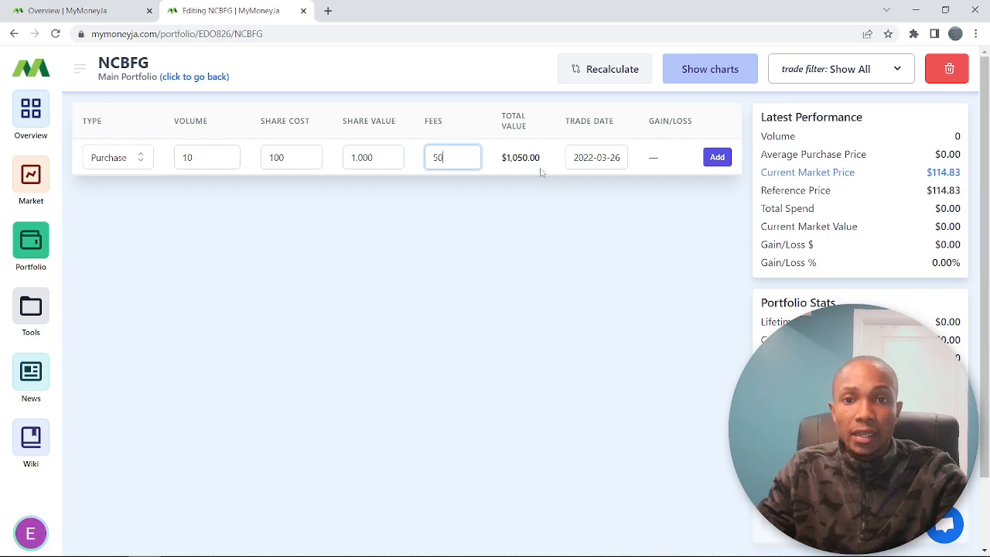
Set the NCBFG purchase's trade date to July 1, 2021 and add the trade.
{"action": "left_click", "coordinate": [607, 158]}
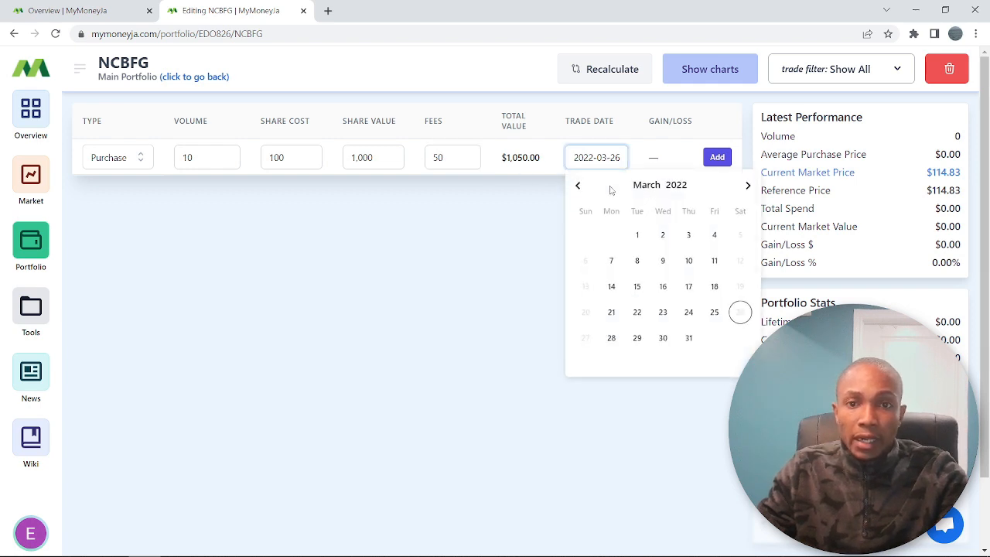
{"action": "left_click", "coordinate": [577, 186]}
{"action": "left_click", "coordinate": [577, 185]}
{"action": "left_click", "coordinate": [577, 186]}
{"action": "left_click", "coordinate": [577, 186]}
{"action": "left_click", "coordinate": [577, 186]}
{"action": "left_click", "coordinate": [576, 185]}
{"action": "left_click", "coordinate": [577, 186]}
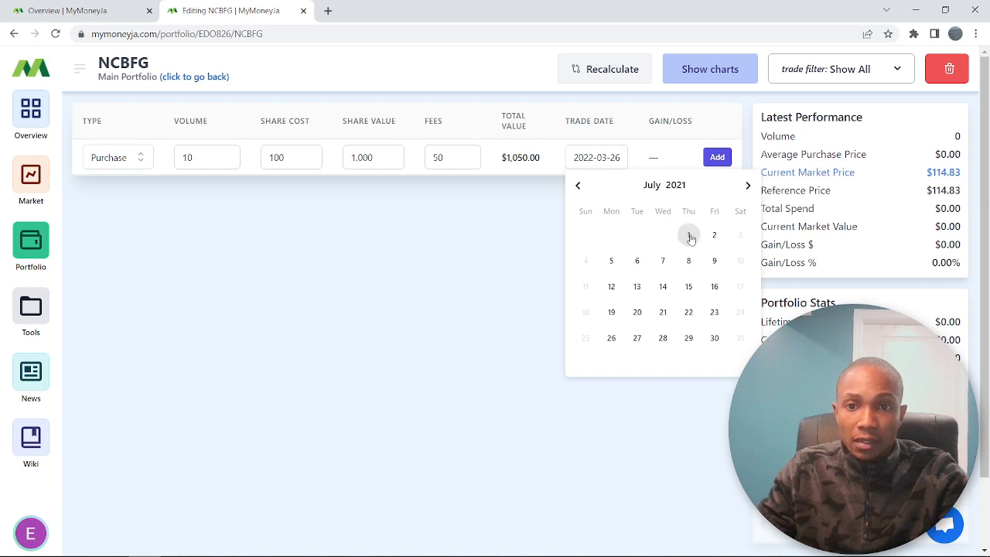
{"action": "left_click", "coordinate": [689, 236]}
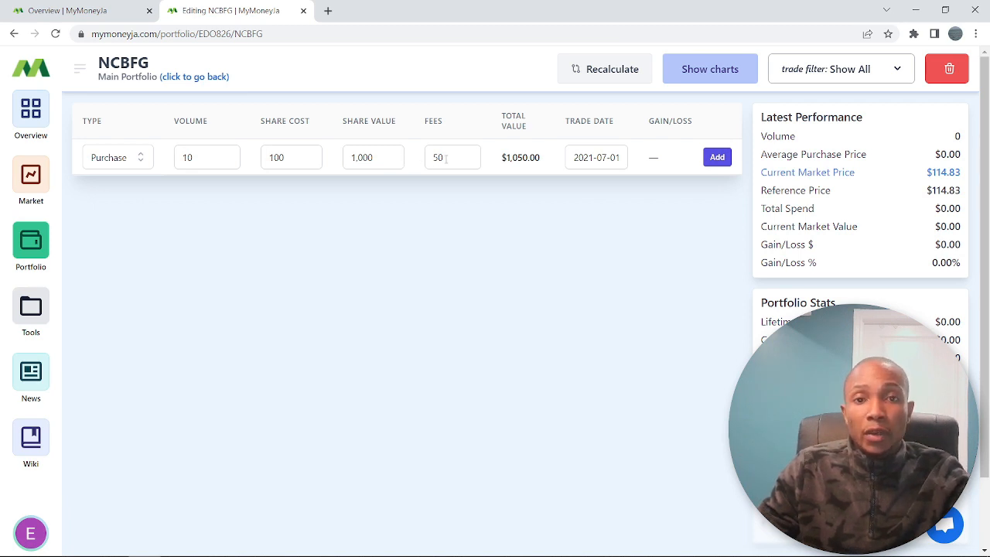
{"action": "left_click_drag", "start_coordinate": [447, 159], "coordinate": [433, 157]}
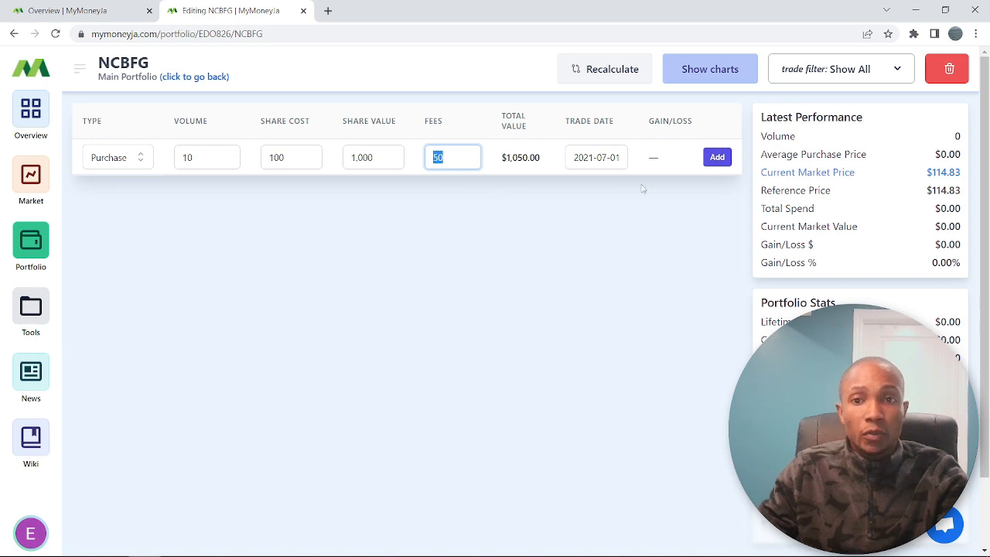
{"action": "left_click", "coordinate": [718, 158]}
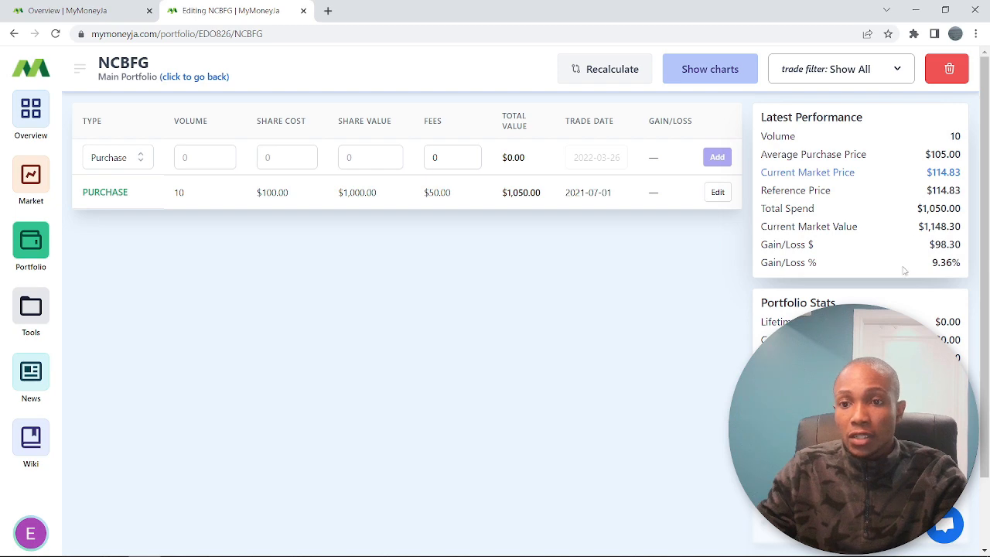
Check NCBFG's gain/loss percentage, then review the updated totals and stock cards in the main portfolio.
{"action": "left_click_drag", "start_coordinate": [819, 265], "coordinate": [766, 262]}
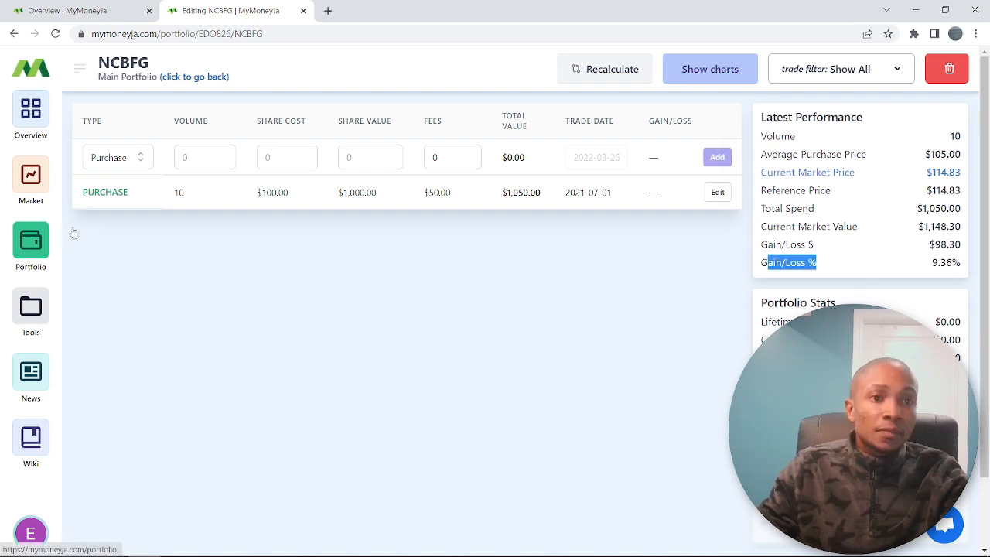
{"action": "left_click", "coordinate": [211, 77]}
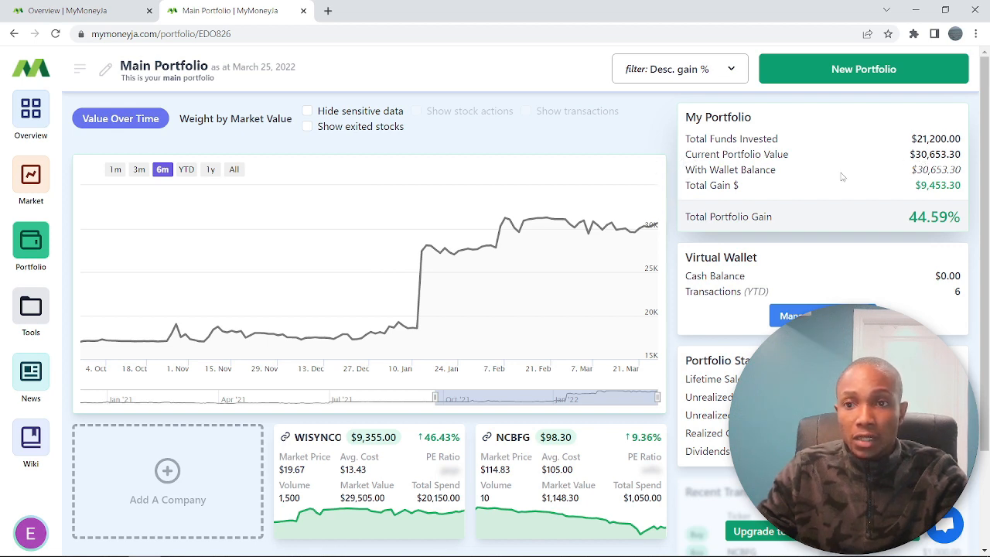
{"action": "scroll", "coordinate": [567, 358], "scroll_direction": "down", "scroll_amount": 1}
{"action": "scroll", "coordinate": [566, 348], "scroll_direction": "up", "scroll_amount": 1}
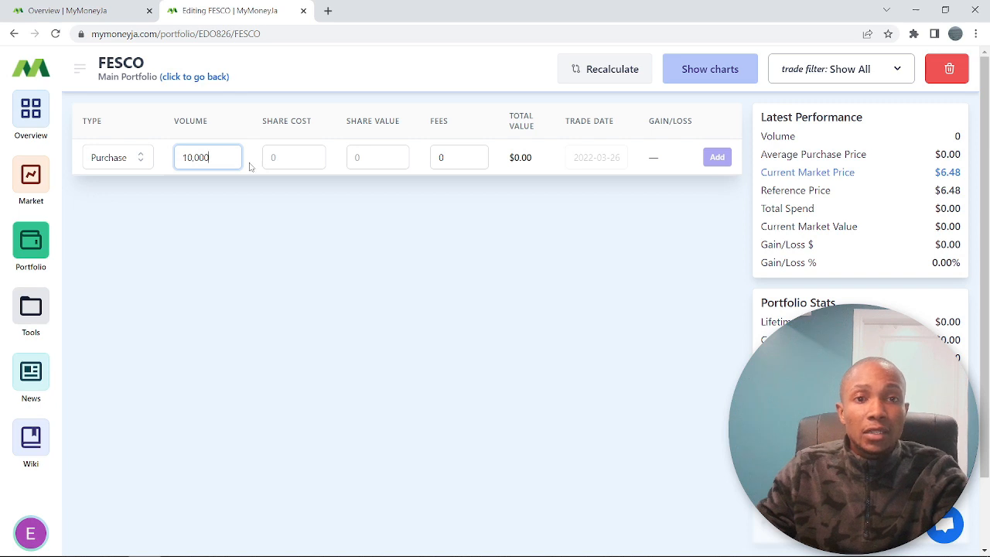
Give the 10,000-share FESCO purchase a share cost of 1 and fees of 100.
{"action": "left_click", "coordinate": [284, 158]}
{"action": "type", "text": "1"}
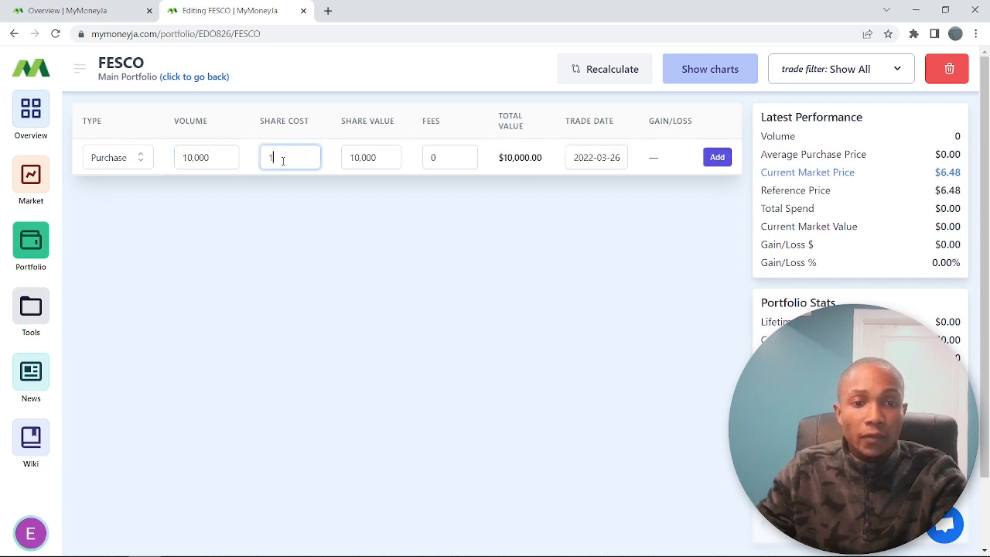
{"action": "double_click", "coordinate": [434, 157]}
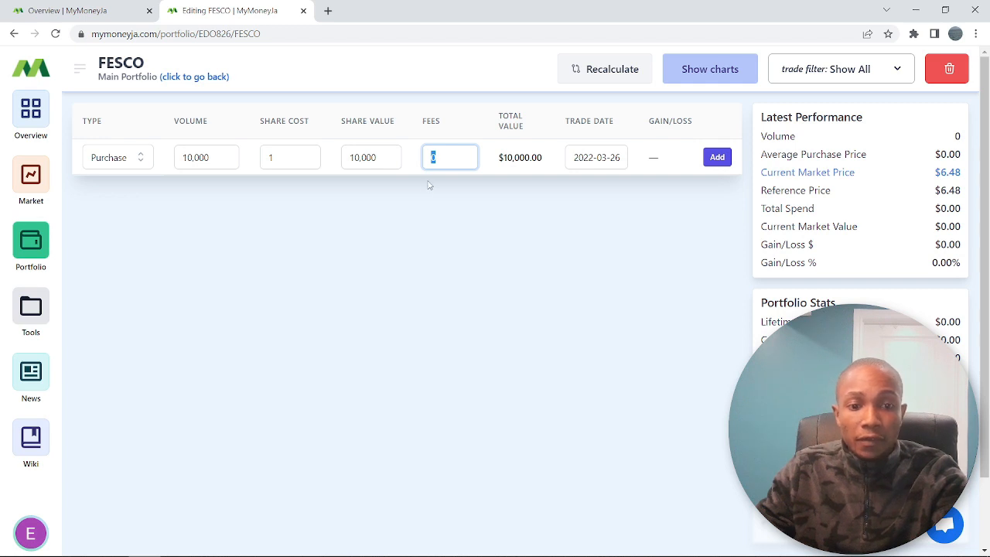
{"action": "type", "text": "100"}
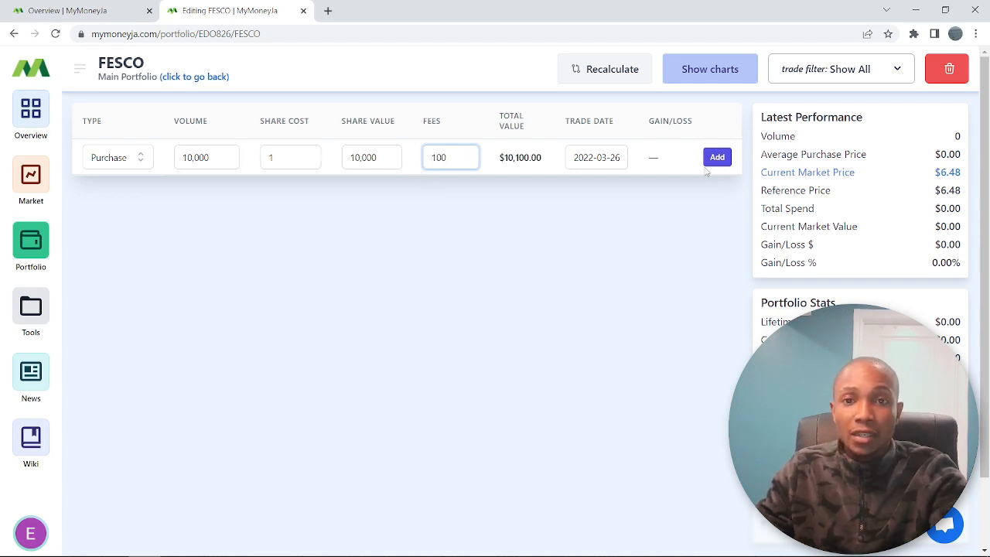
Set the FESCO purchase's trade date to January 1, 2021 and add the trade.
{"action": "left_click", "coordinate": [596, 159]}
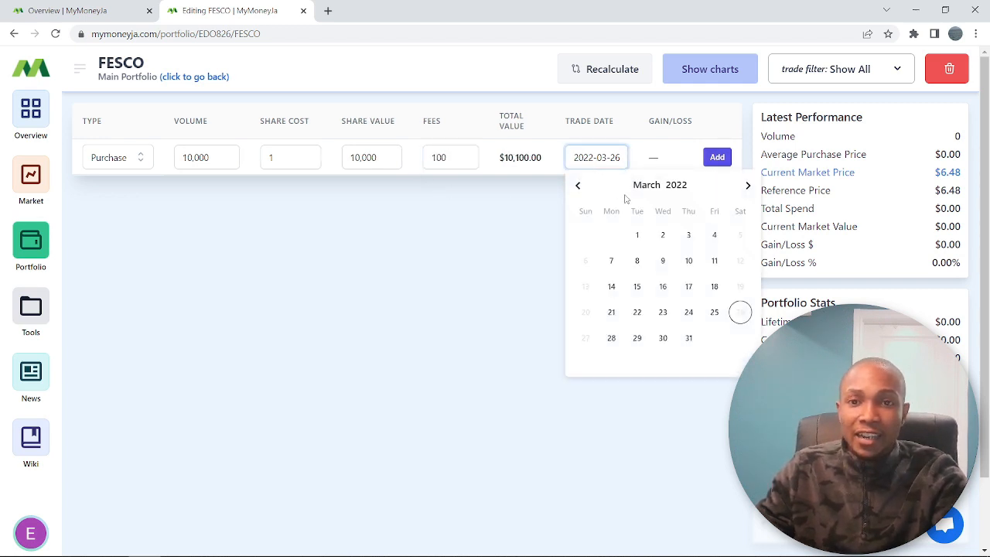
{"action": "left_click", "coordinate": [576, 185]}
{"action": "left_click", "coordinate": [576, 186]}
{"action": "left_click", "coordinate": [577, 186]}
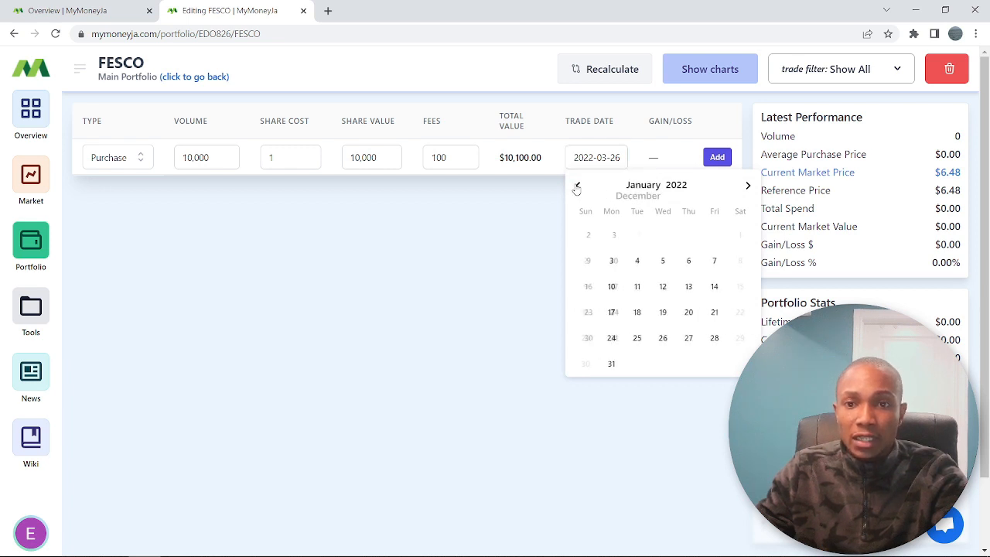
{"action": "left_click", "coordinate": [676, 184]}
{"action": "left_click", "coordinate": [663, 300]}
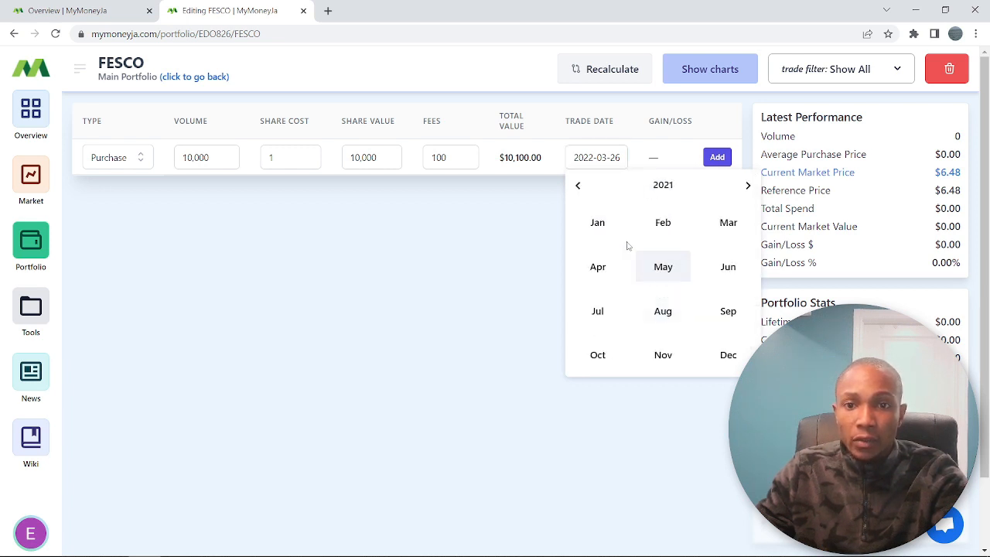
{"action": "left_click", "coordinate": [596, 223]}
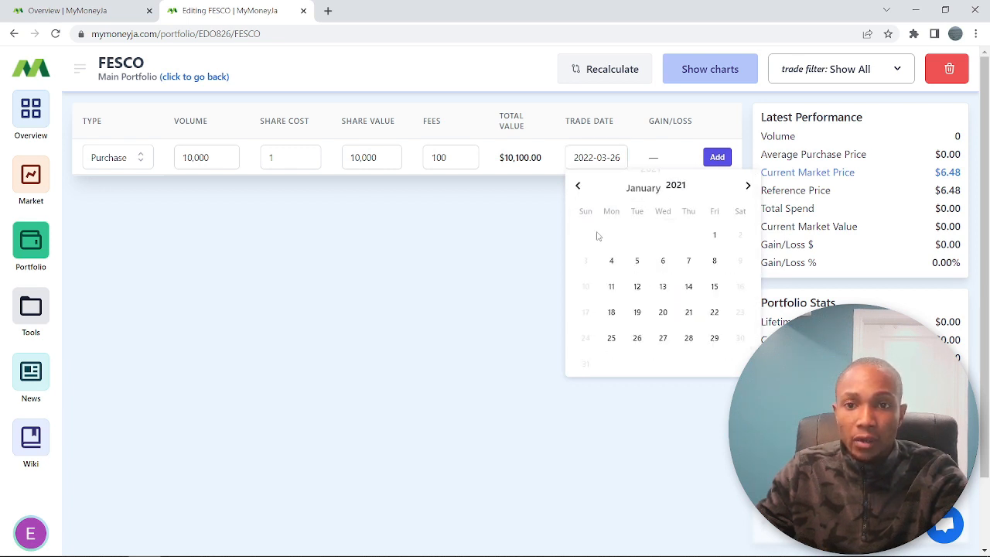
{"action": "left_click", "coordinate": [714, 236]}
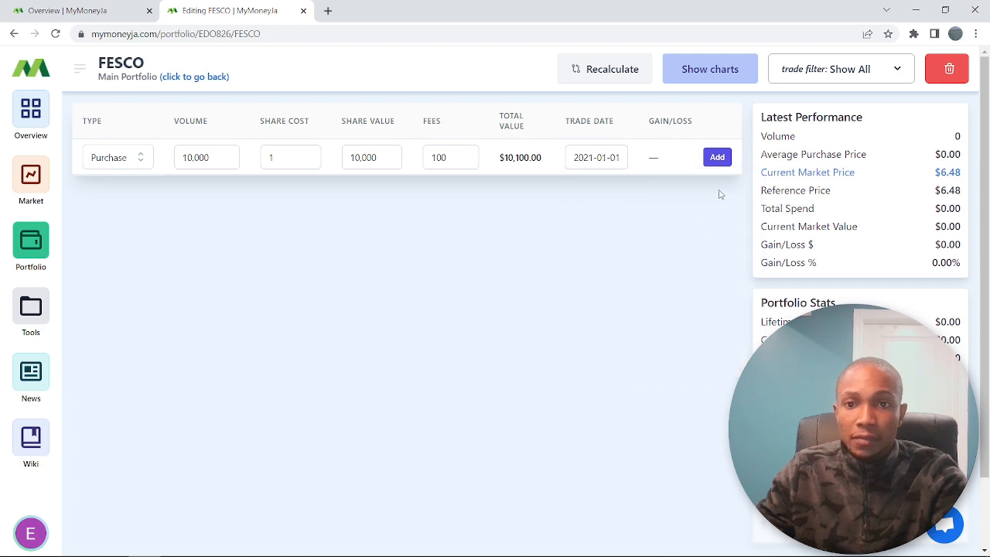
{"action": "left_click", "coordinate": [716, 157]}
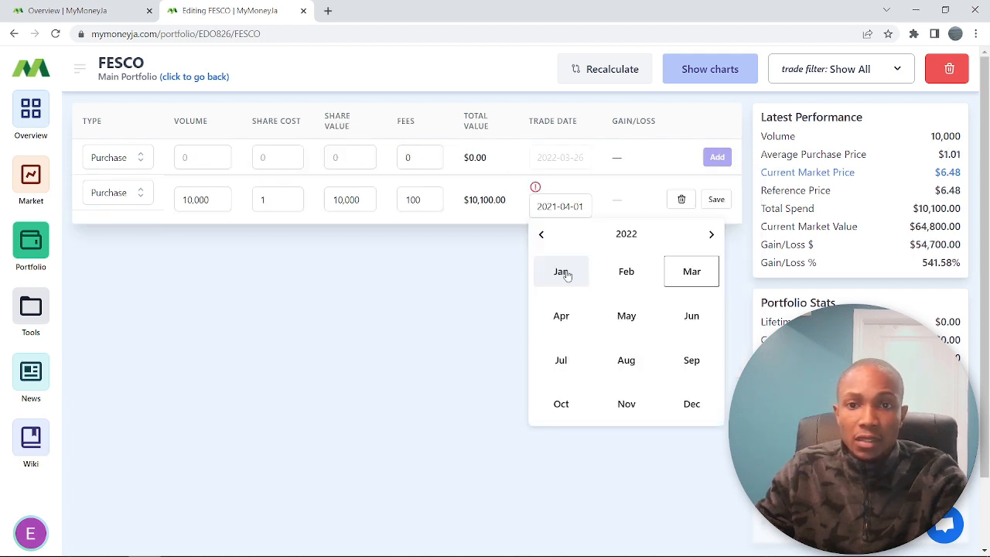
Change the FESCO purchase's trade date to January 4, 2022, save the trade and return to the main portfolio.
{"action": "left_click", "coordinate": [562, 272]}
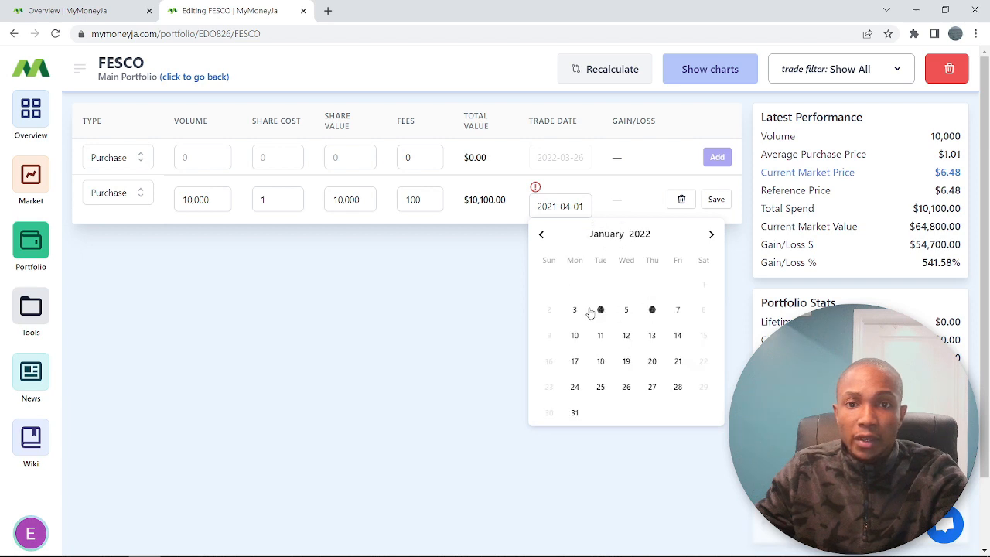
{"action": "left_click", "coordinate": [600, 311]}
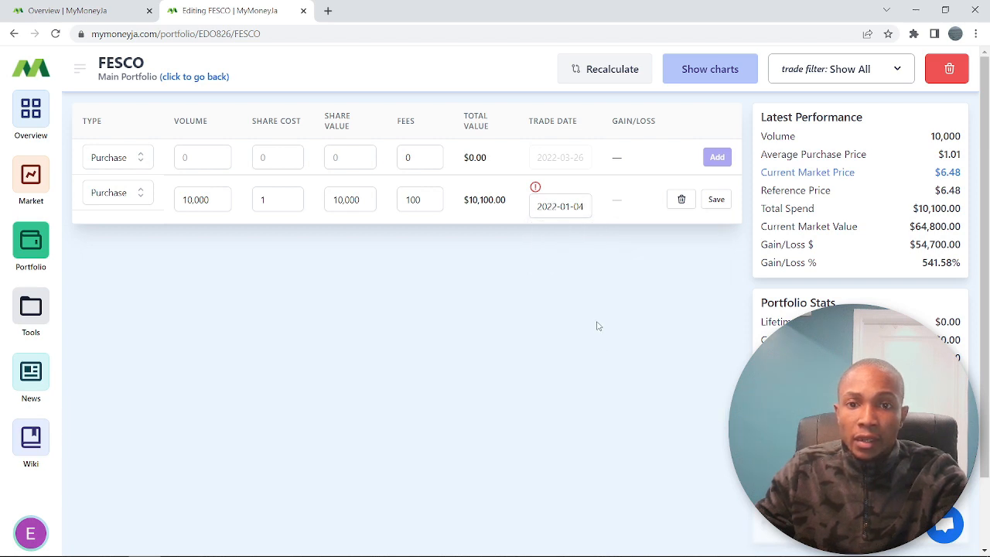
{"action": "left_click", "coordinate": [715, 200]}
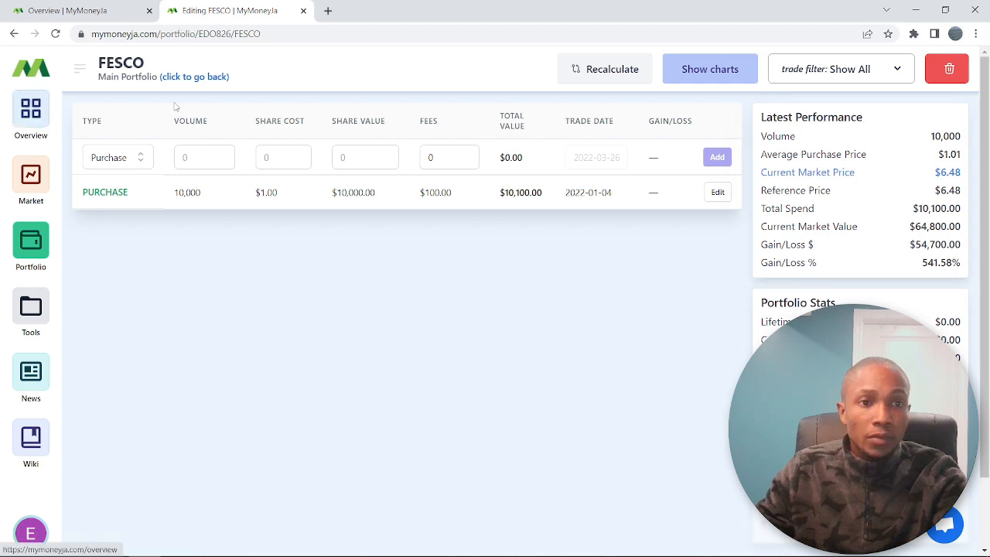
{"action": "left_click", "coordinate": [197, 82]}
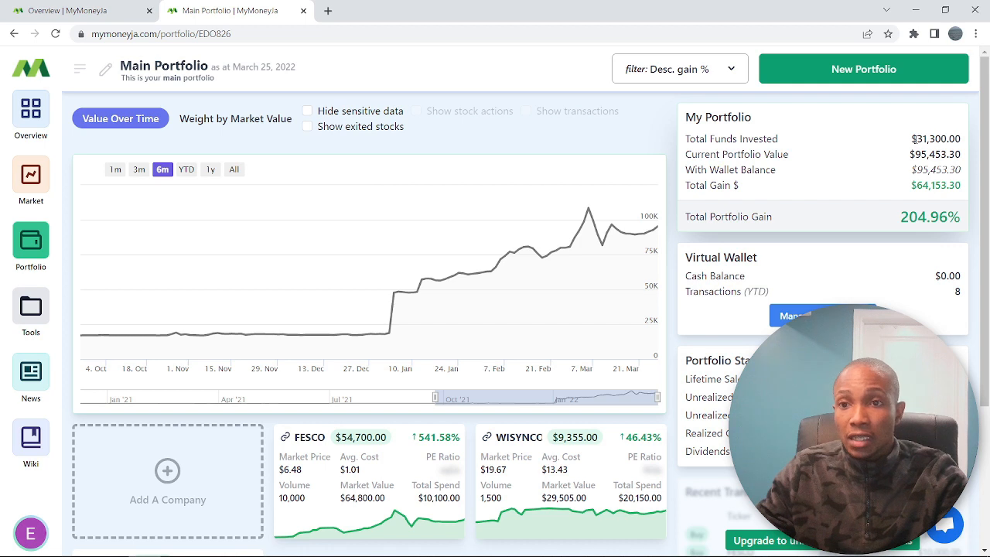
Add TRANSJAMAICAN HIGHWAY LIMITED JMD to the main portfolio as a new company.
{"action": "left_click_drag", "start_coordinate": [914, 139], "coordinate": [958, 139]}
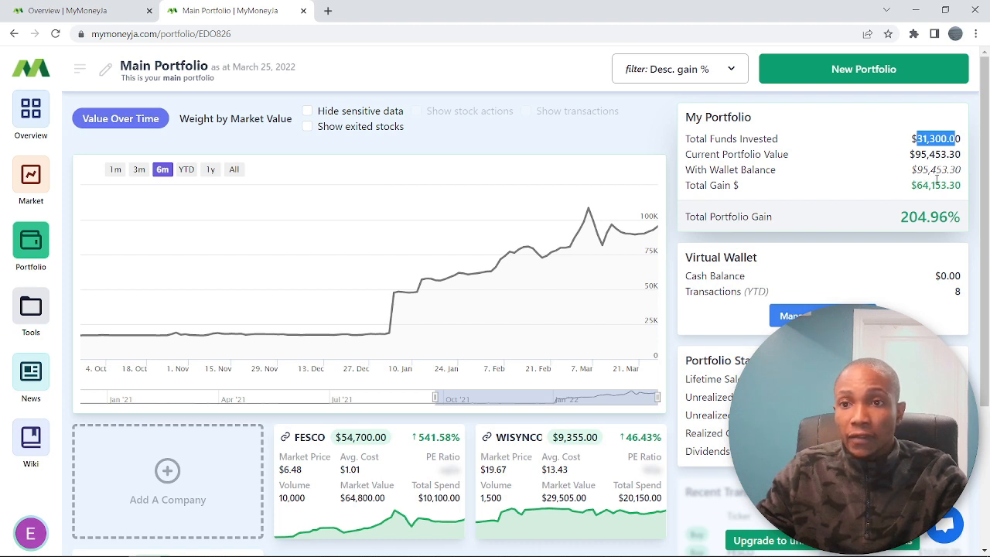
{"action": "scroll", "coordinate": [520, 322], "scroll_direction": "down", "scroll_amount": 1}
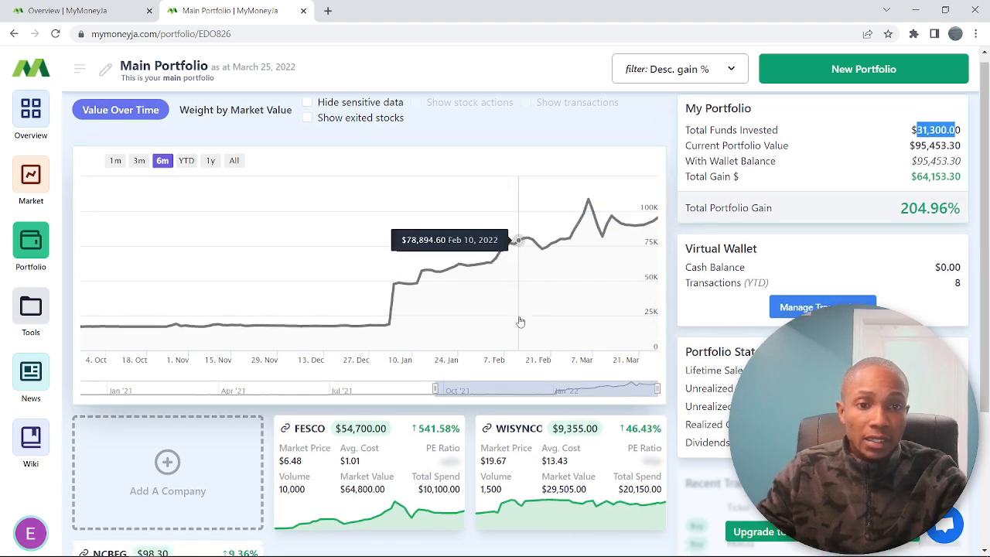
{"action": "scroll", "coordinate": [521, 322], "scroll_direction": "down", "scroll_amount": 3}
{"action": "left_click", "coordinate": [171, 286]}
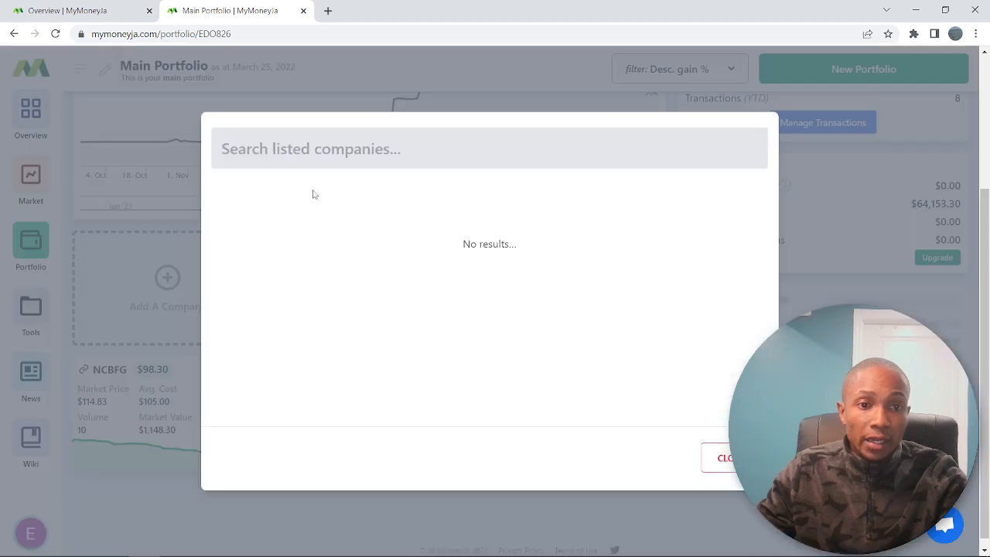
{"action": "key", "text": "Escape"}
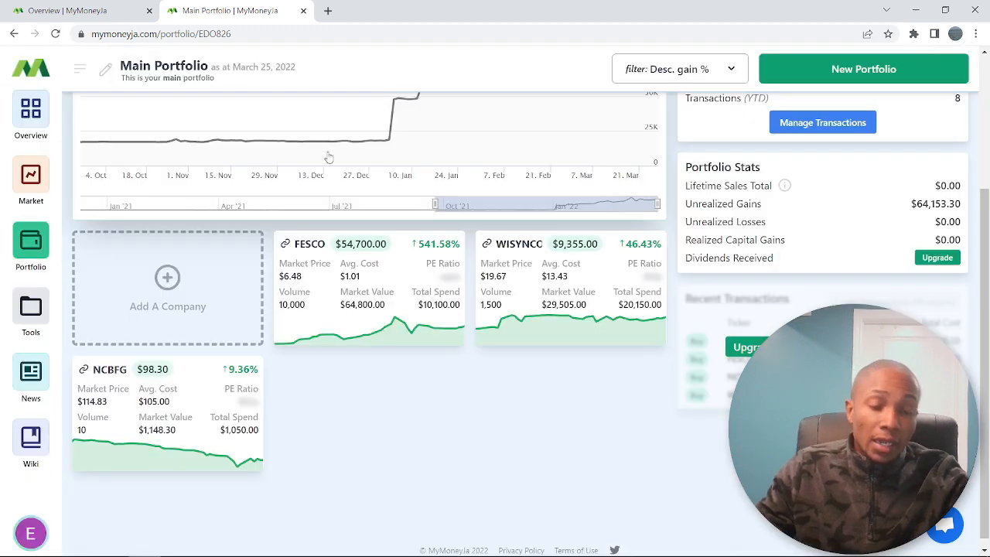
{"action": "left_click", "coordinate": [142, 320]}
{"action": "type", "text": "tran"}
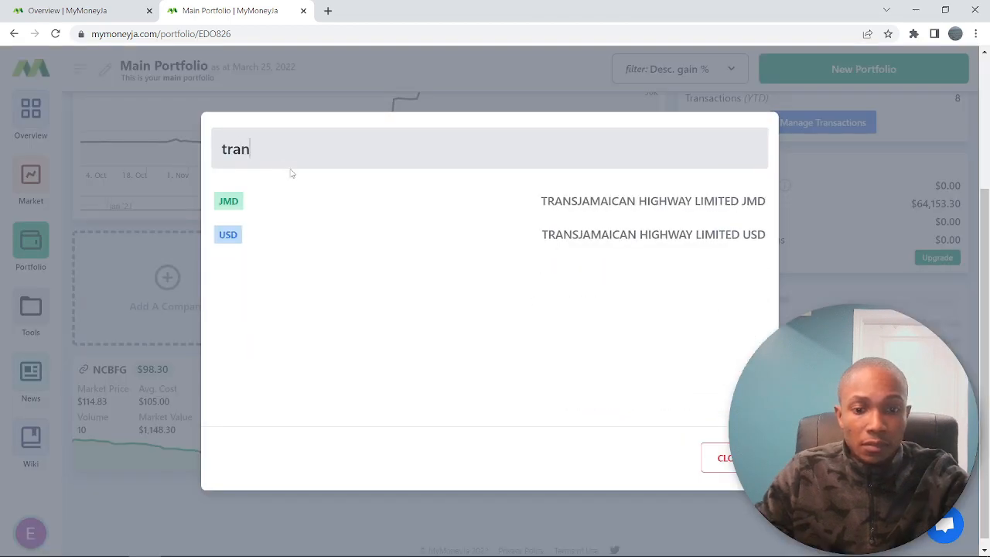
{"action": "left_click", "coordinate": [671, 202]}
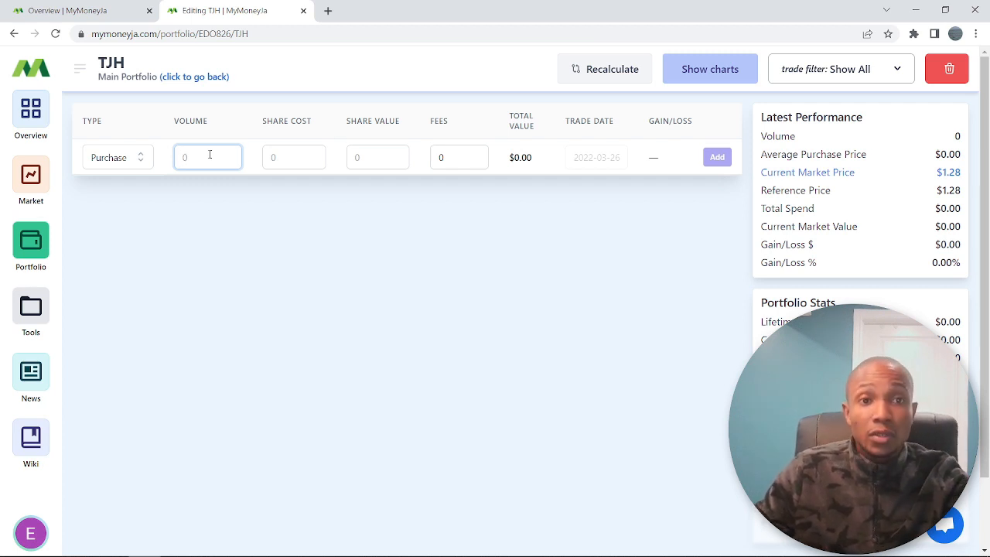
Fill in the TJH purchase with a volume of 20,000, a share cost of 1.41 and fees of 200.
{"action": "type", "text": "2"}
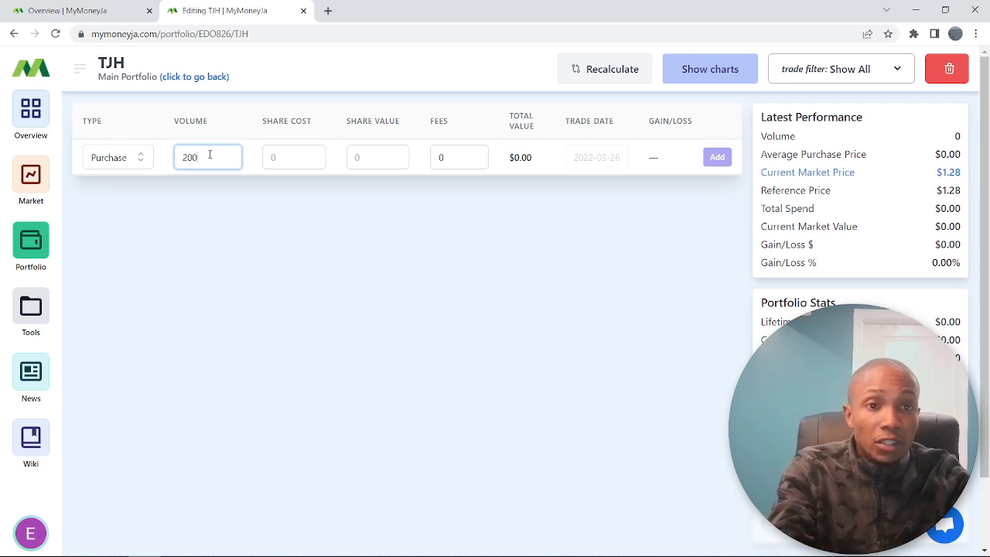
{"action": "type", "text": "0"}
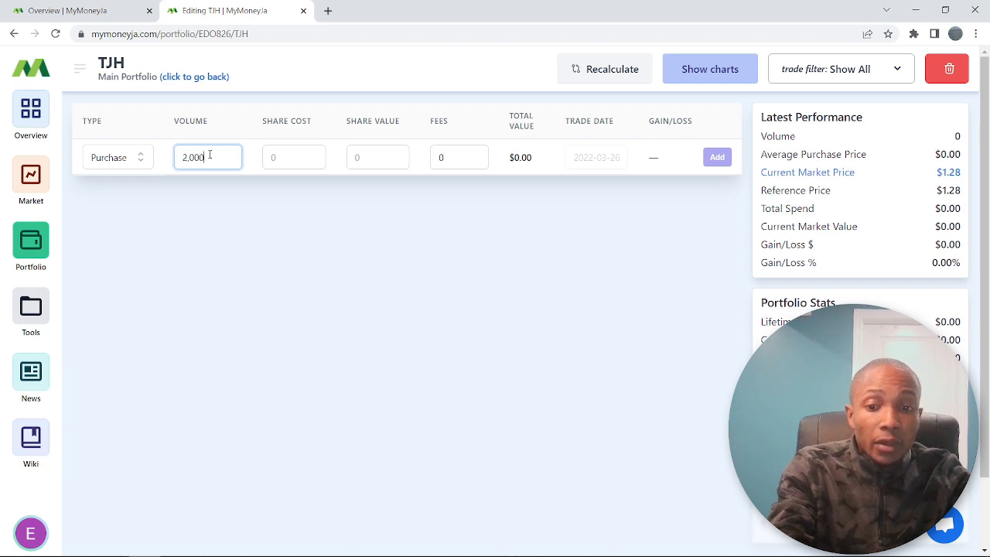
{"action": "type", "text": ",000"}
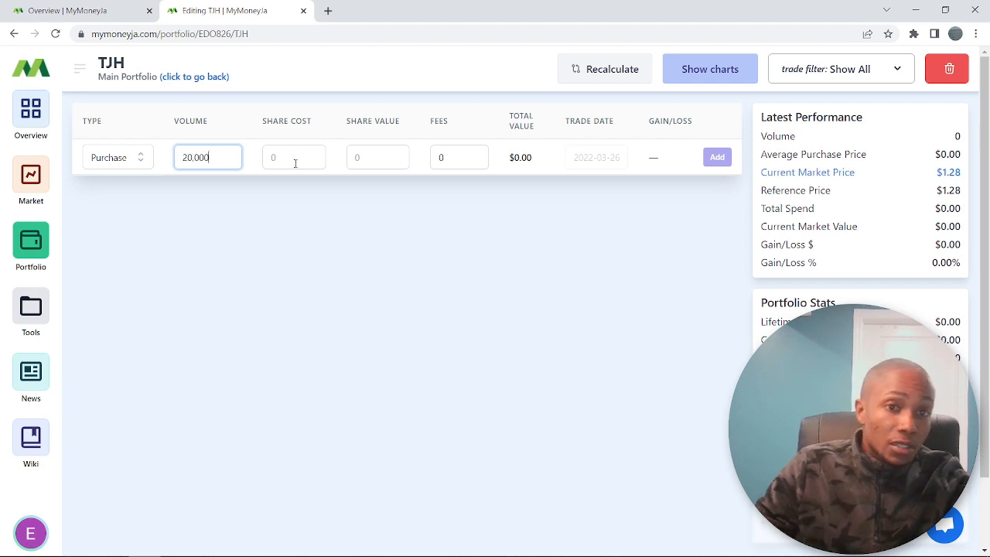
{"action": "left_click", "coordinate": [298, 164]}
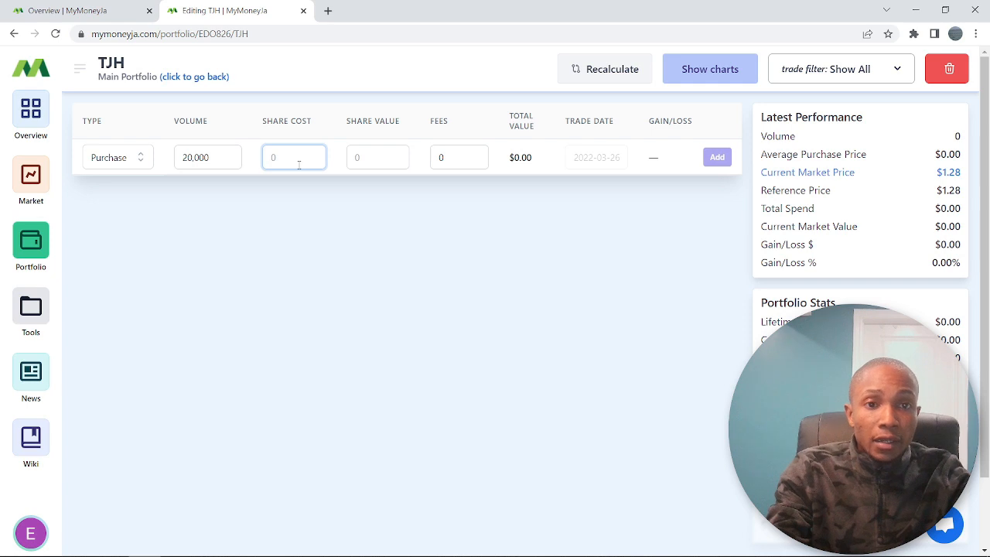
{"action": "type", "text": "1.41"}
{"action": "left_click", "coordinate": [449, 164]}
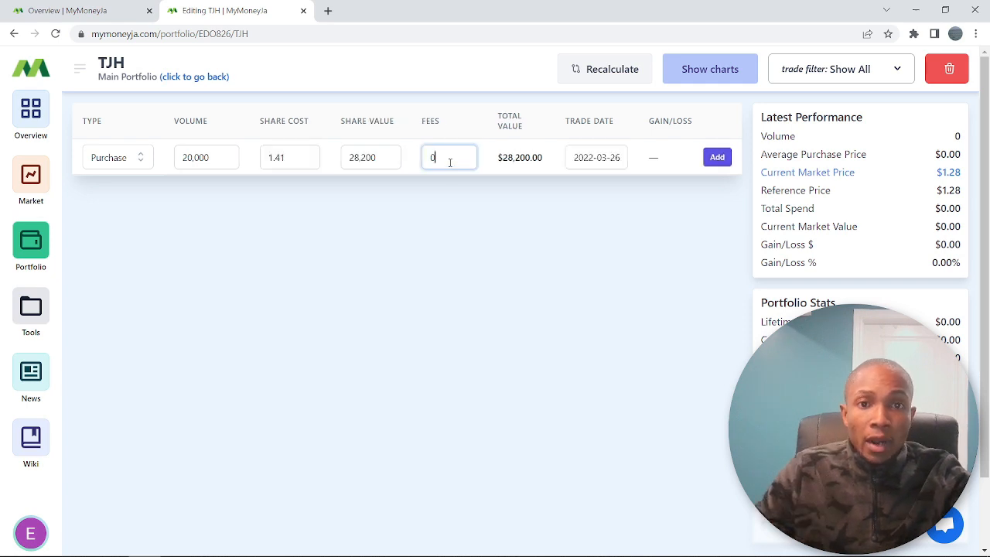
{"action": "type", "text": "200"}
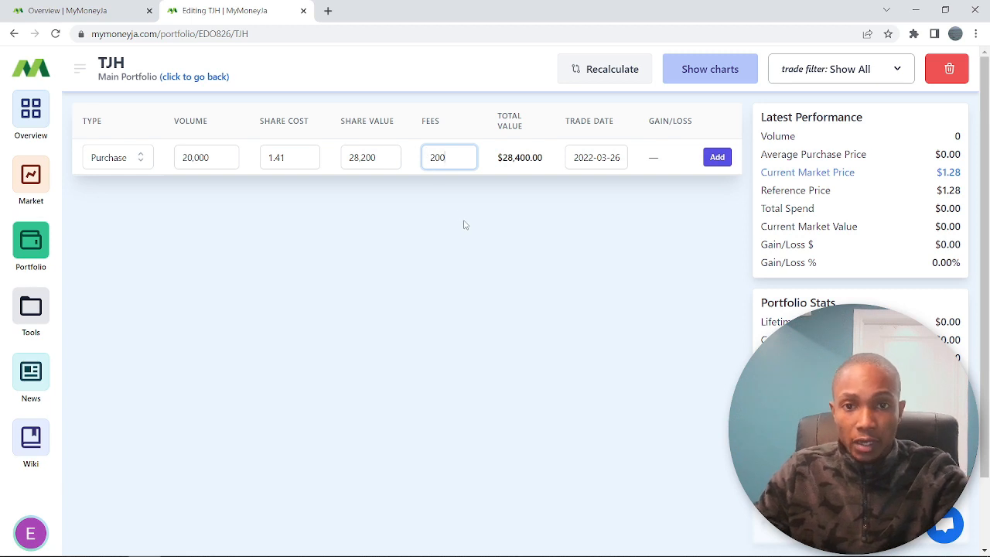
Set the TJH purchase's trade date to March 1, 2022 and add the trade.
{"action": "left_click", "coordinate": [608, 163]}
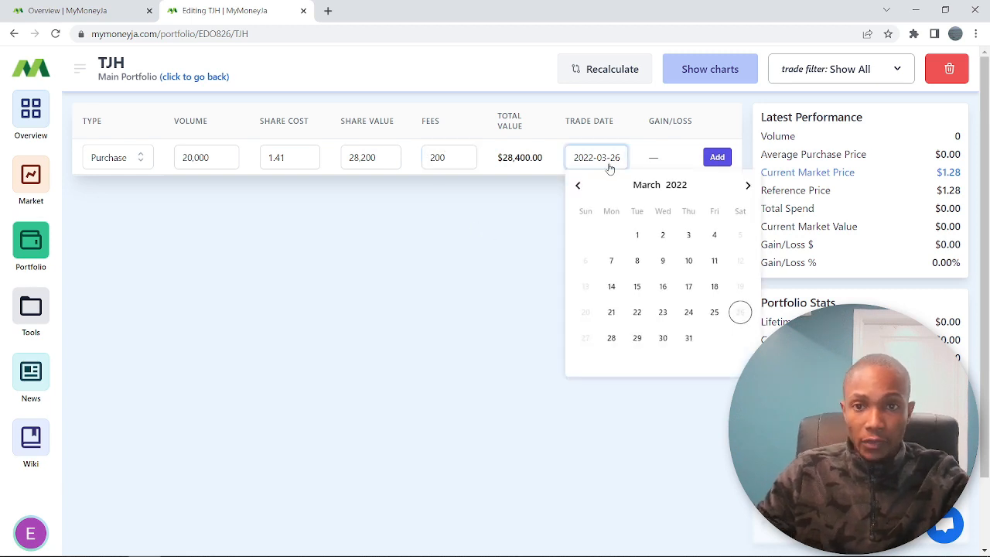
{"action": "left_click", "coordinate": [636, 238]}
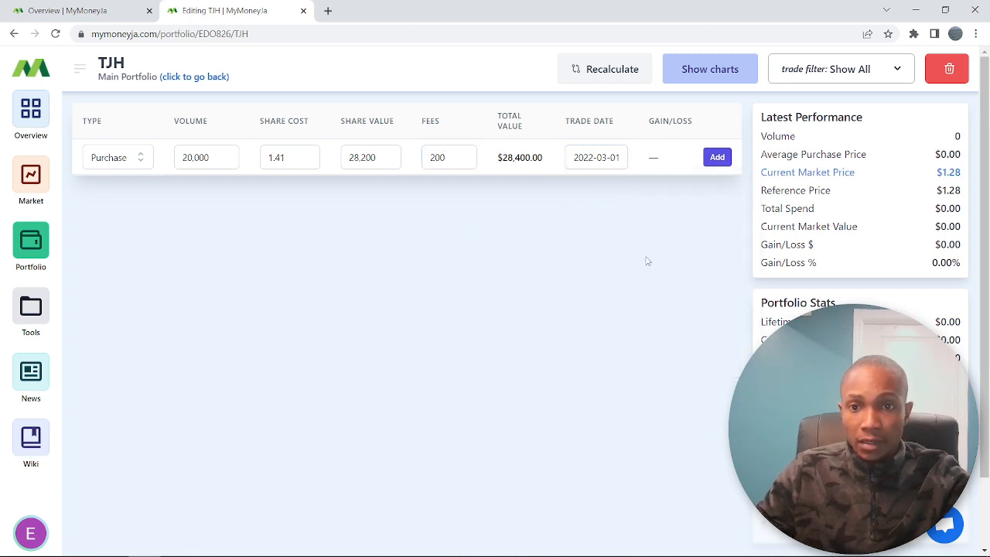
{"action": "left_click", "coordinate": [716, 158]}
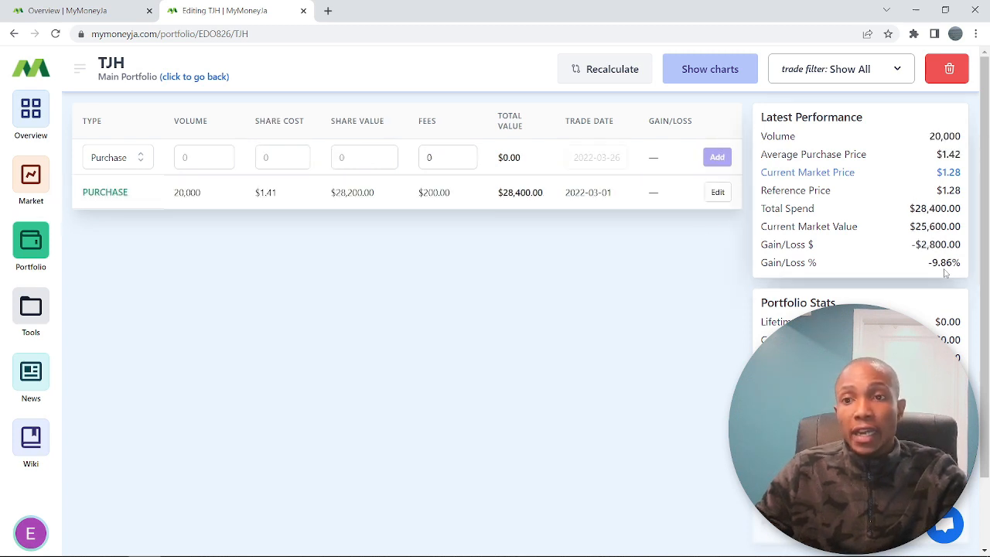
Review the main portfolio's updated totals and stock cards, including TJH, and its wallet transactions.
{"action": "left_click", "coordinate": [194, 76]}
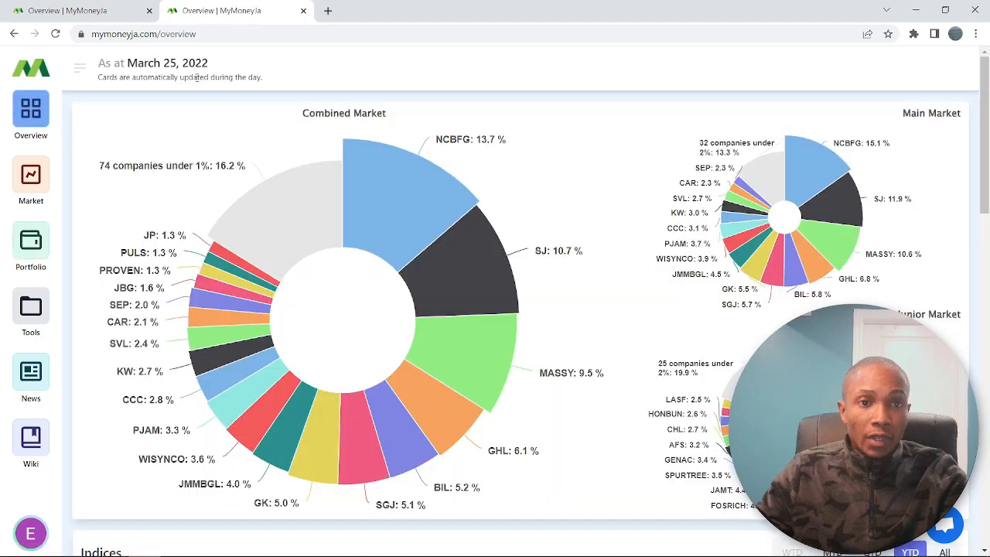
{"action": "left_click", "coordinate": [36, 244]}
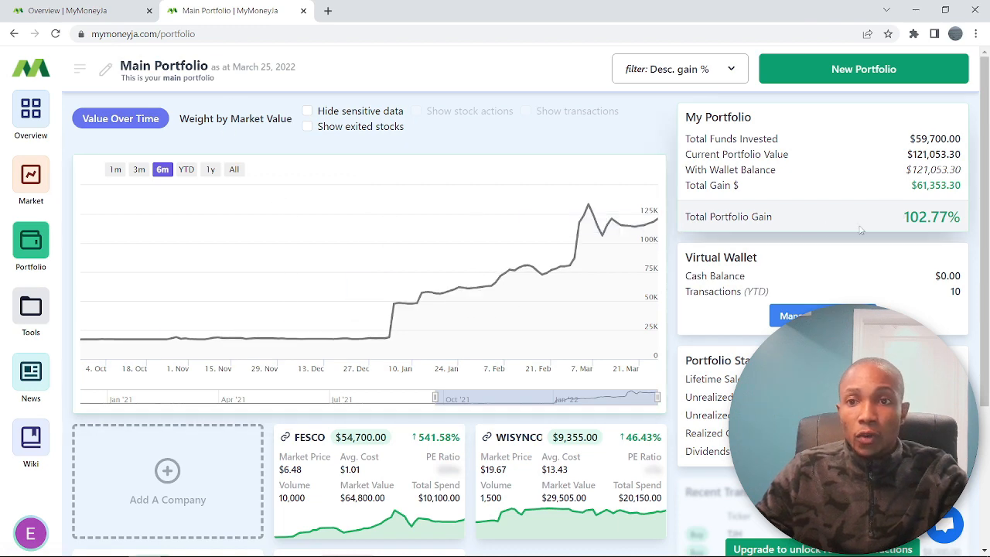
{"action": "scroll", "coordinate": [945, 217], "scroll_direction": "down", "scroll_amount": 1}
{"action": "scroll", "coordinate": [927, 228], "scroll_direction": "up", "scroll_amount": 1}
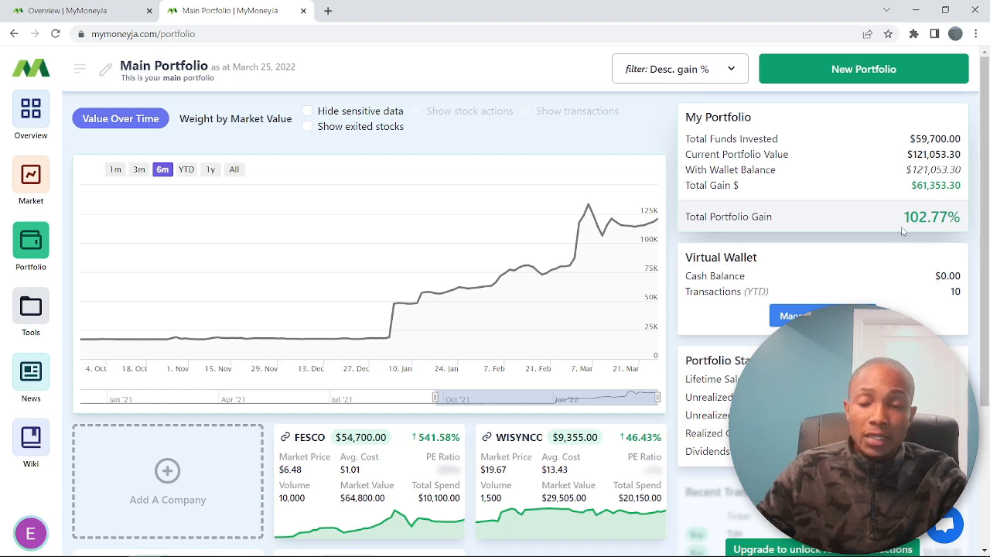
{"action": "scroll", "coordinate": [904, 232], "scroll_direction": "down", "scroll_amount": 3}
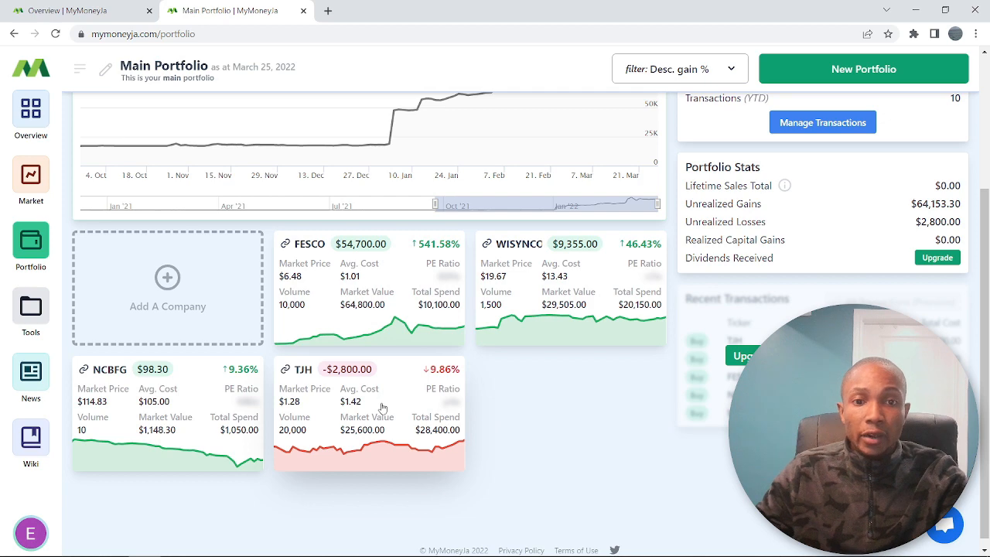
{"action": "scroll", "coordinate": [541, 324], "scroll_direction": "up", "scroll_amount": 3}
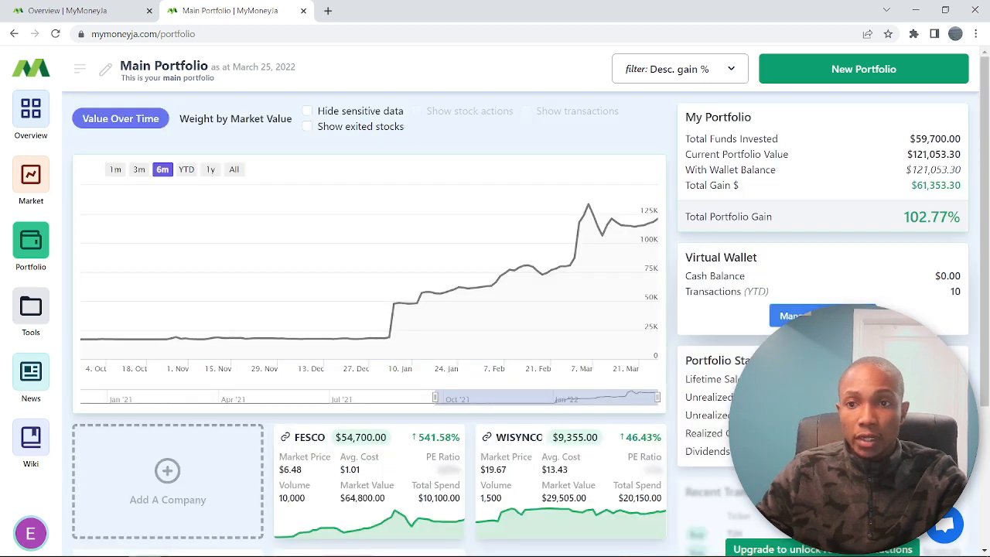
{"action": "scroll", "coordinate": [822, 256], "scroll_direction": "down", "scroll_amount": 1}
{"action": "left_click", "coordinate": [822, 252]}
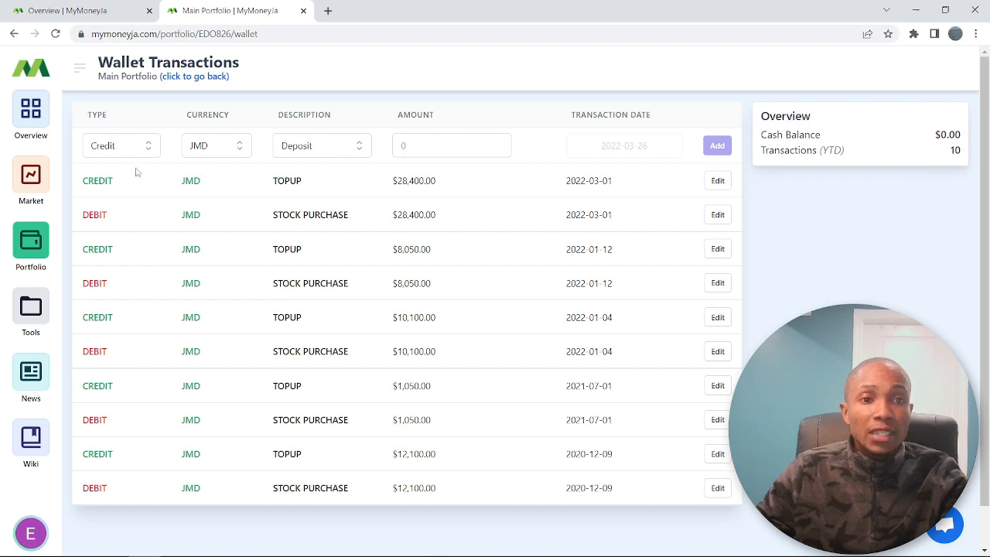
Create a stock alert for NCBFG on the Alerts page.
{"action": "left_click", "coordinate": [31, 309]}
{"action": "left_click", "coordinate": [96, 252]}
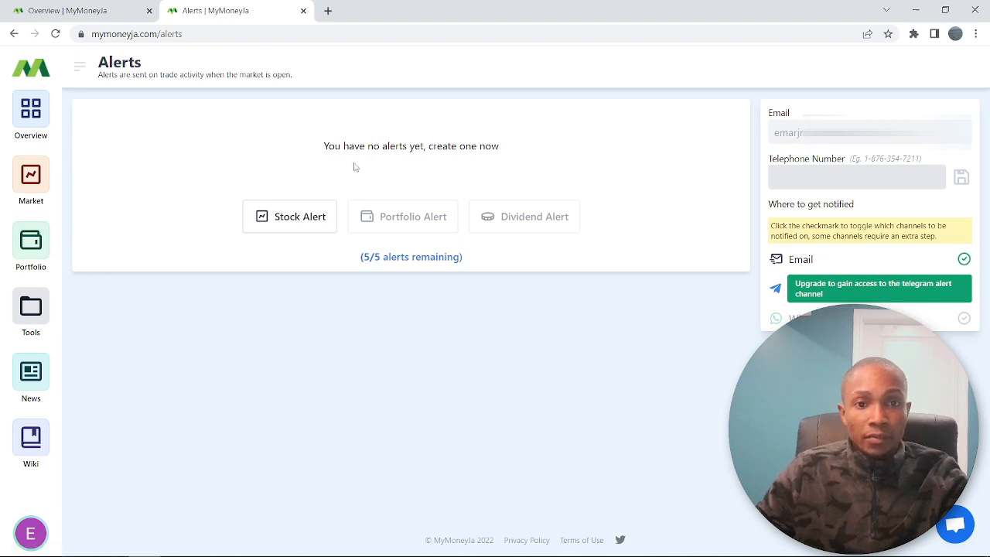
{"action": "left_click", "coordinate": [291, 222]}
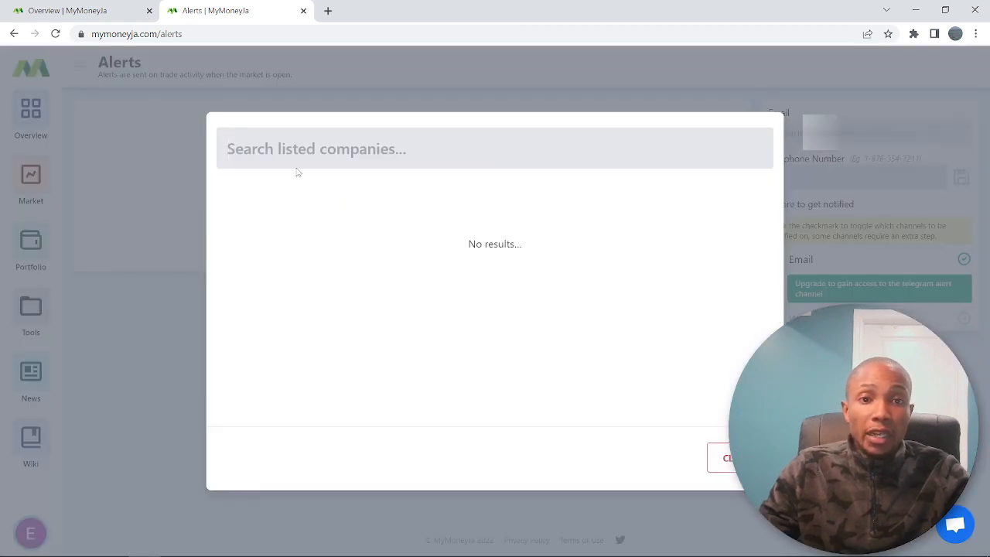
{"action": "key", "text": "Escape"}
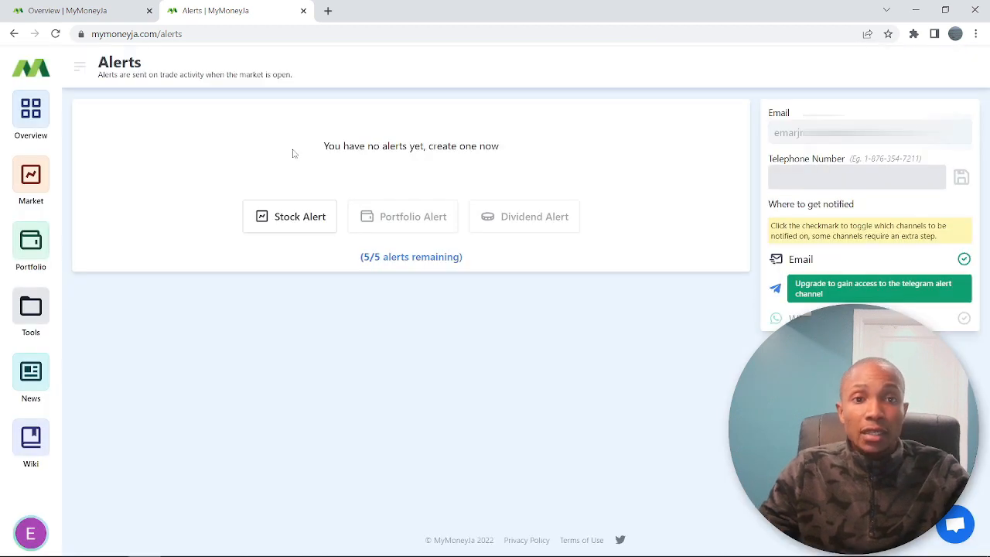
{"action": "left_click", "coordinate": [301, 217]}
{"action": "type", "text": "ncb"}
{"action": "key", "text": "Escape"}
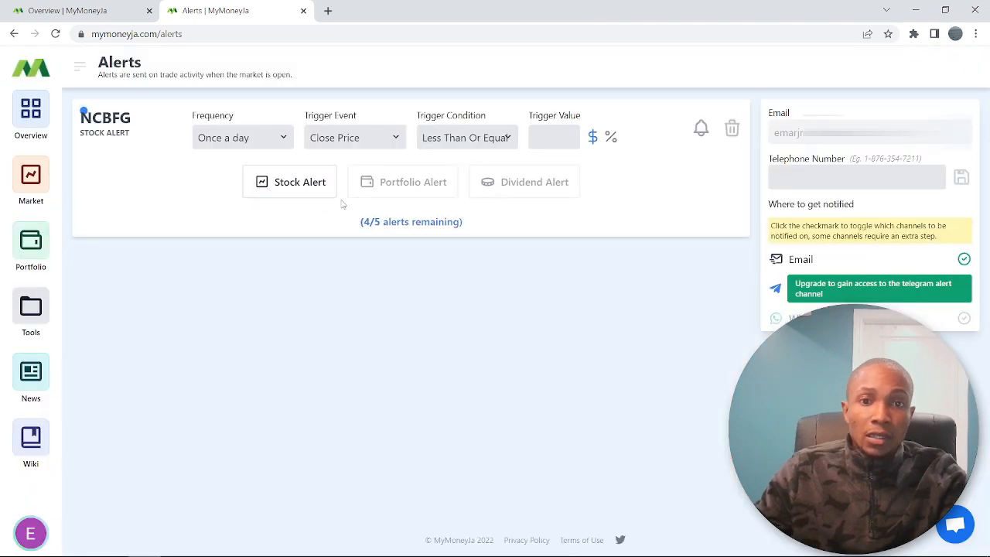
Set the NCBFG alert's trigger event to Last Traded Price, condition to Less Than Or Equal To and value to $80, and save it.
{"action": "left_click", "coordinate": [395, 139]}
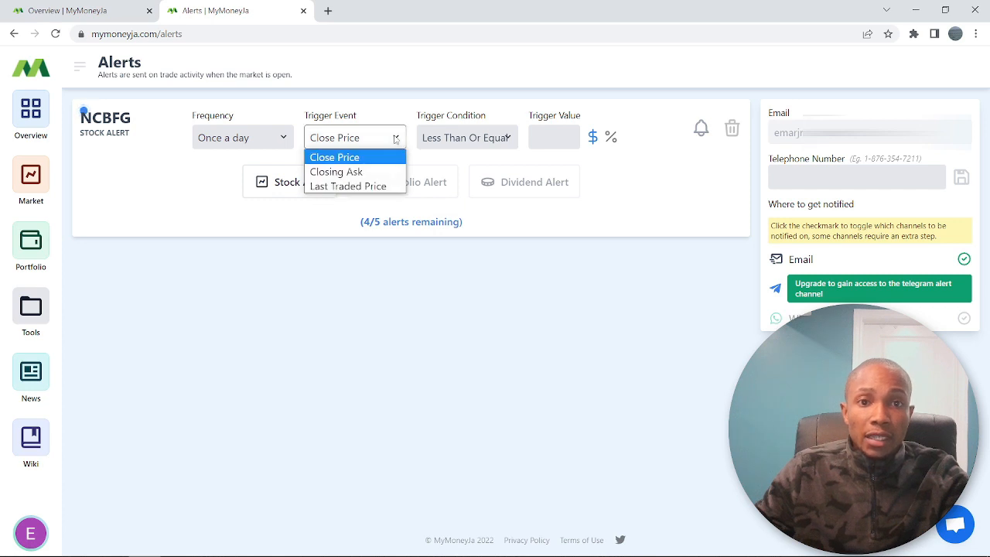
{"action": "left_click", "coordinate": [372, 186]}
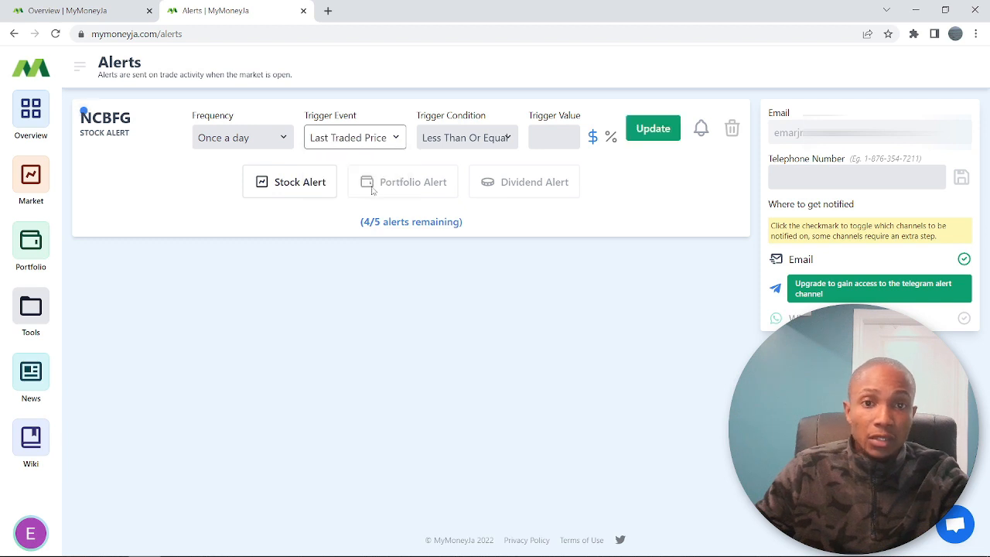
{"action": "left_click", "coordinate": [508, 139]}
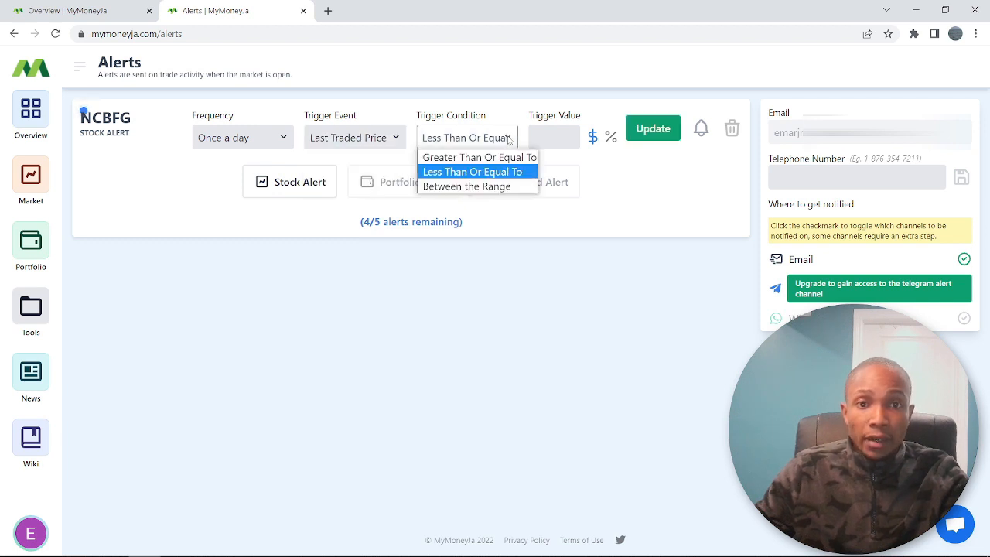
{"action": "left_click", "coordinate": [480, 173]}
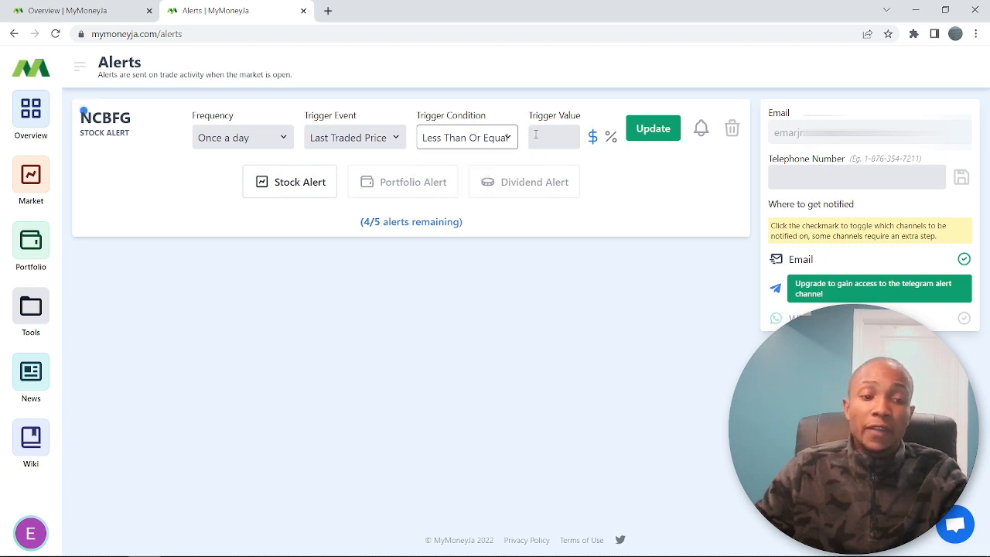
{"action": "left_click", "coordinate": [535, 135]}
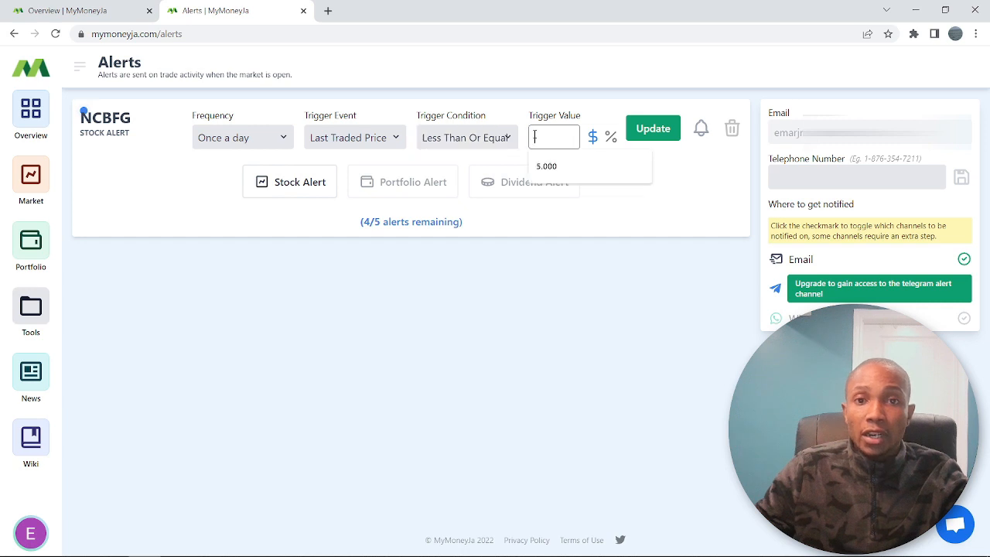
{"action": "type", "text": "80"}
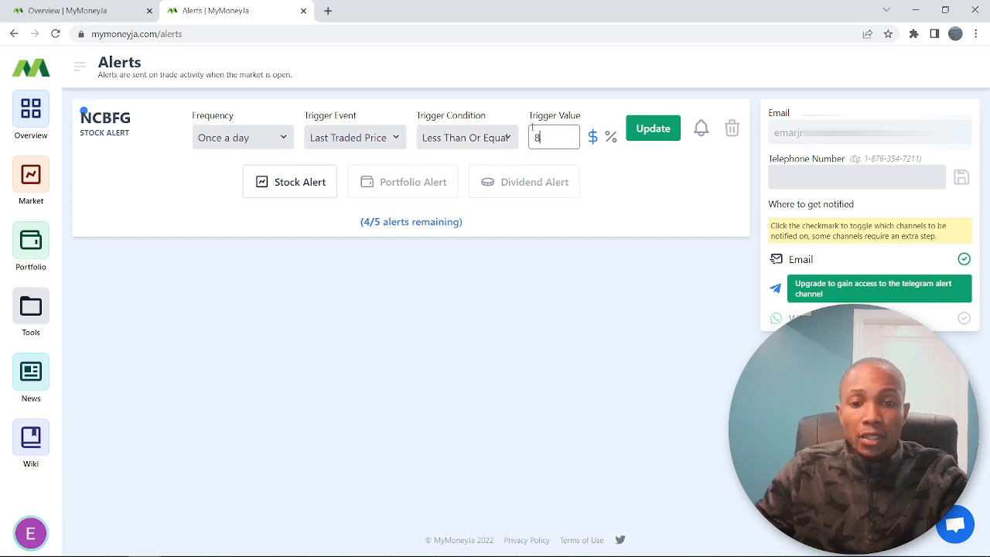
{"action": "left_click", "coordinate": [649, 131]}
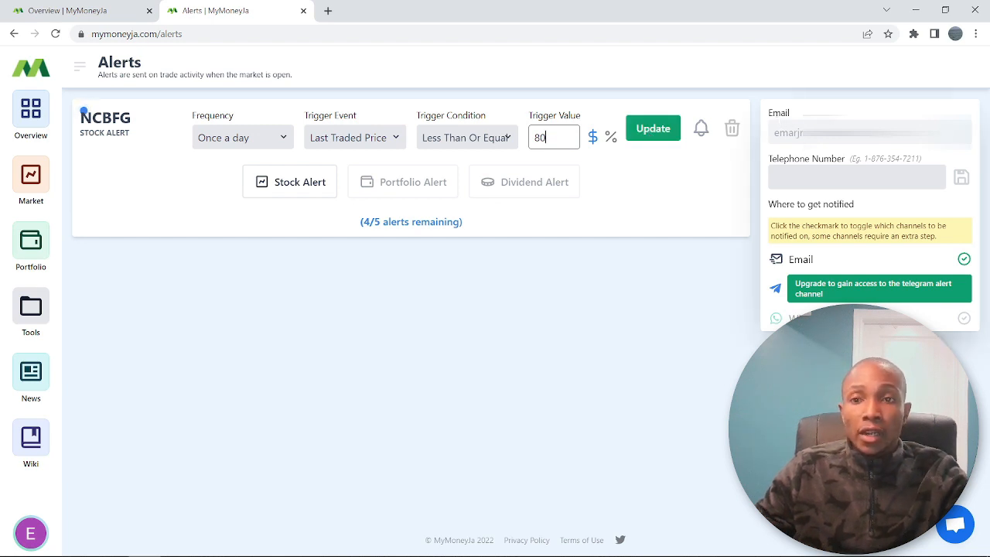
{"action": "left_click", "coordinate": [869, 177]}
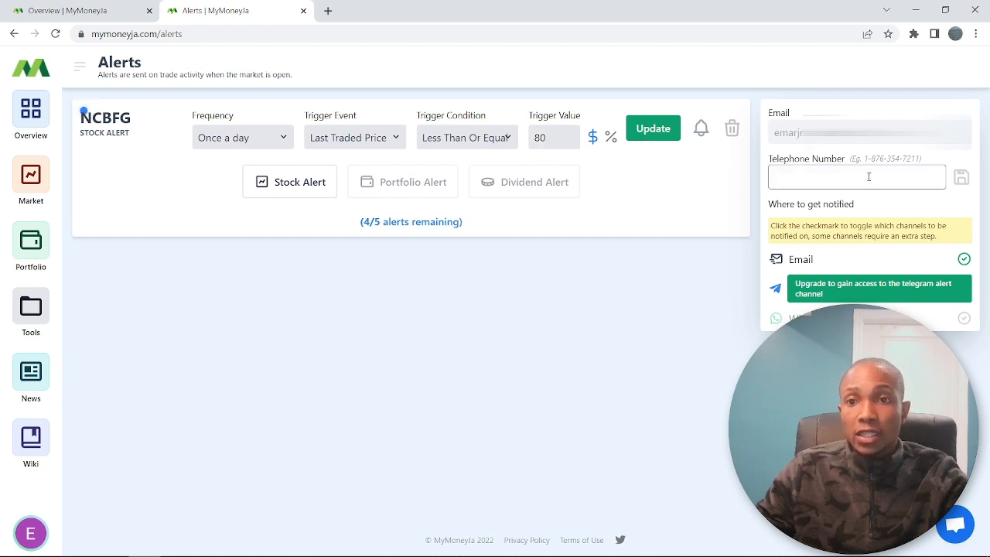
{"action": "left_click", "coordinate": [652, 136]}
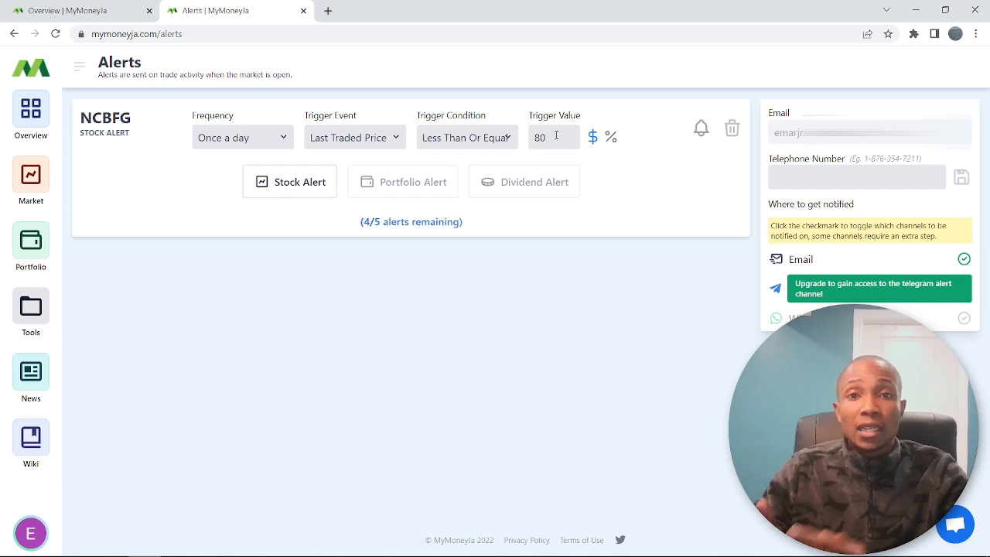
Create a new watchlist from the Watchlist tool and enter Big Stock as its name.
{"action": "mouse_move", "coordinate": [31, 309]}
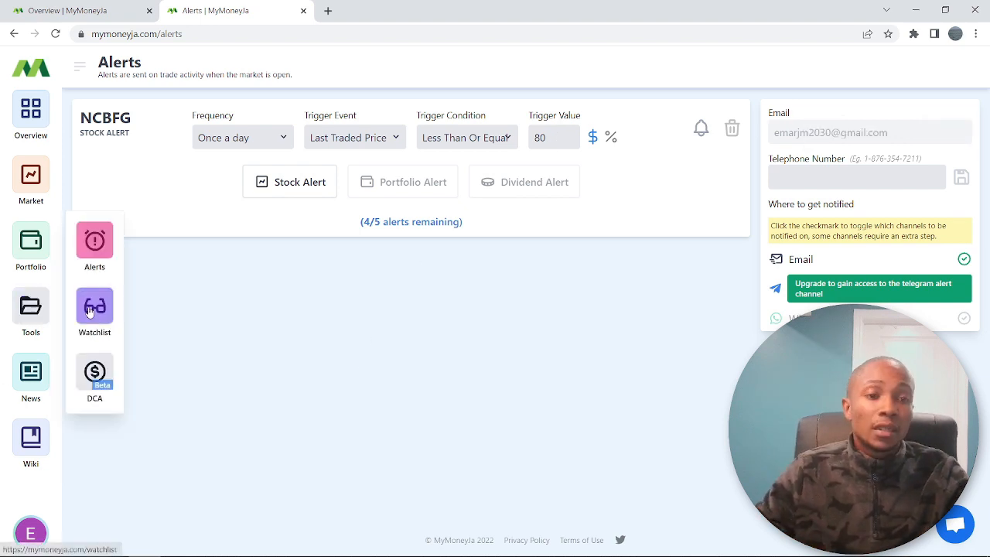
{"action": "left_click", "coordinate": [93, 310]}
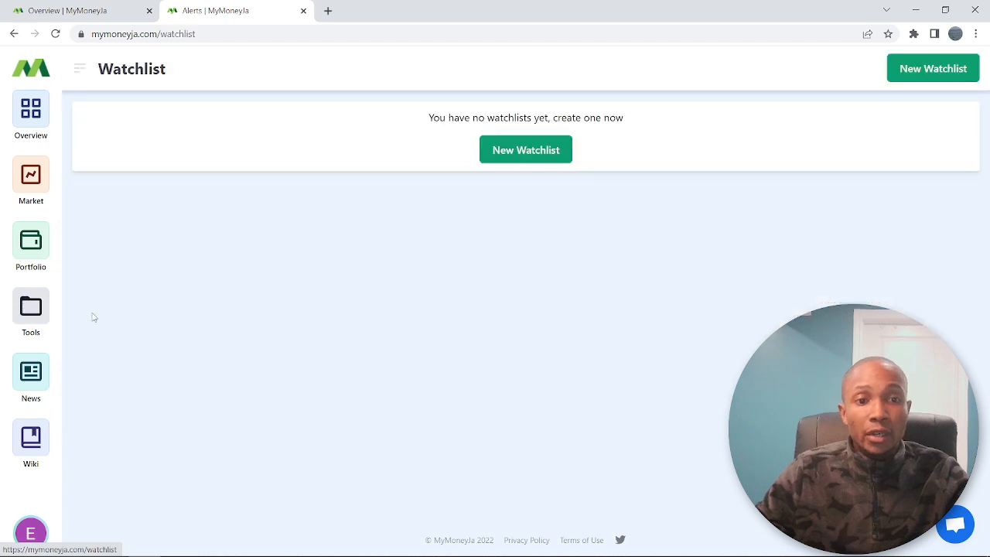
{"action": "left_click", "coordinate": [524, 150]}
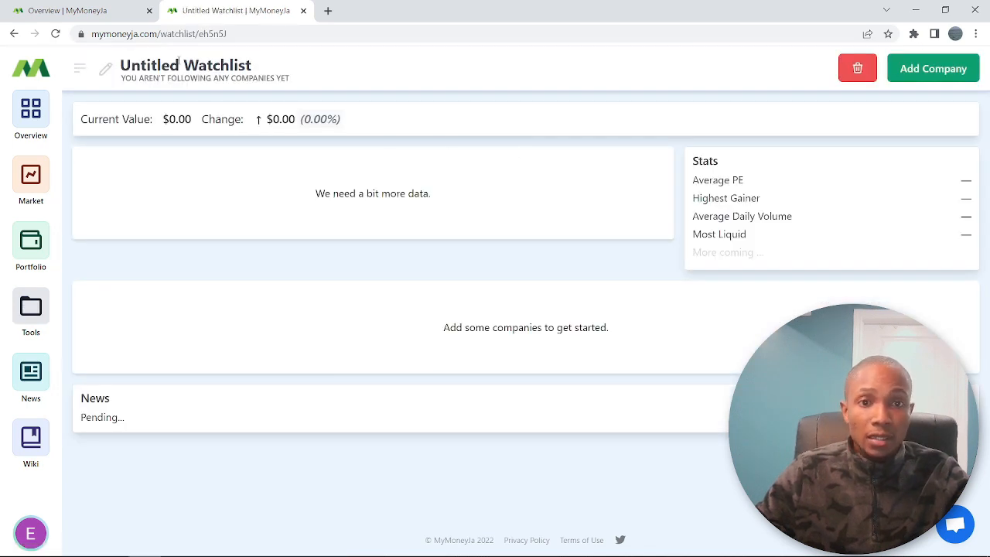
{"action": "left_click", "coordinate": [106, 69]}
{"action": "left_click_drag", "start_coordinate": [274, 68], "coordinate": [118, 69]}
{"action": "type", "text": "Big St"}
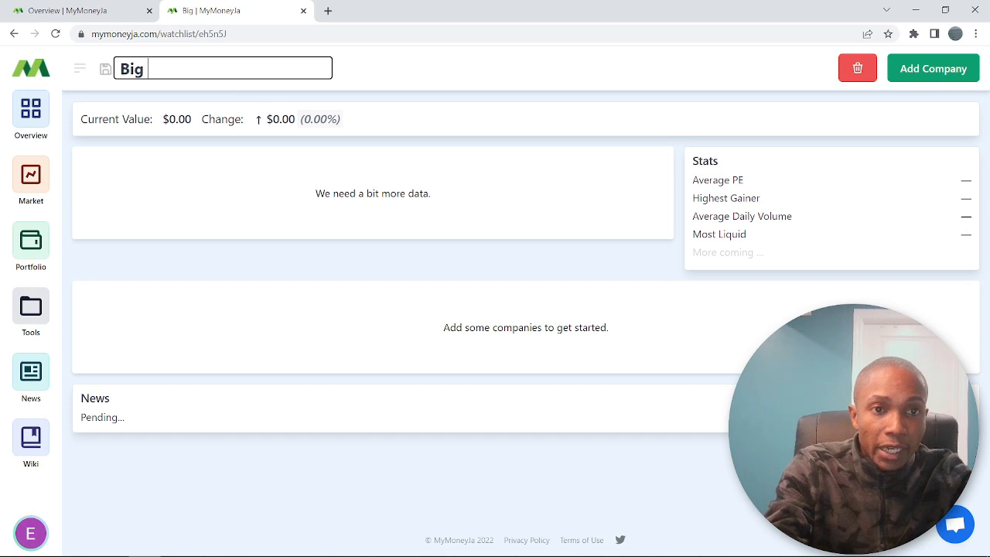
{"action": "type", "text": "ock"}
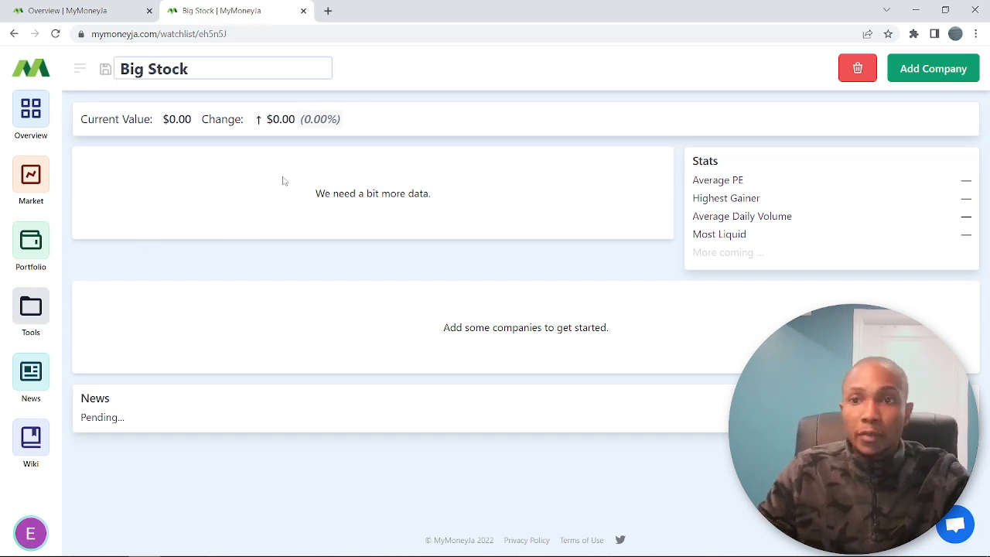
Search the listed companies for "sagi" and add Sagicor Group Jamaica Limited to the watchlist.
{"action": "left_click", "coordinate": [928, 73]}
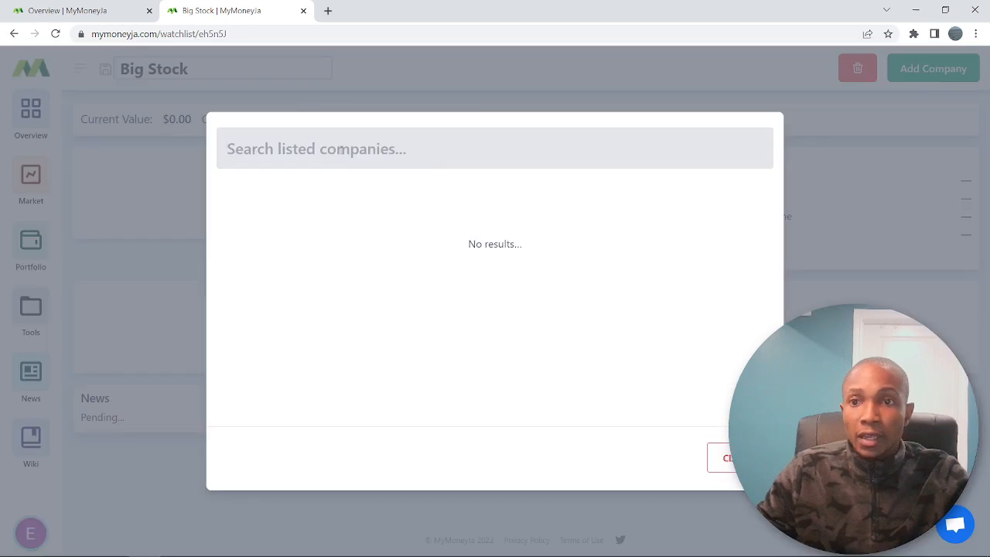
{"action": "key", "text": "Escape"}
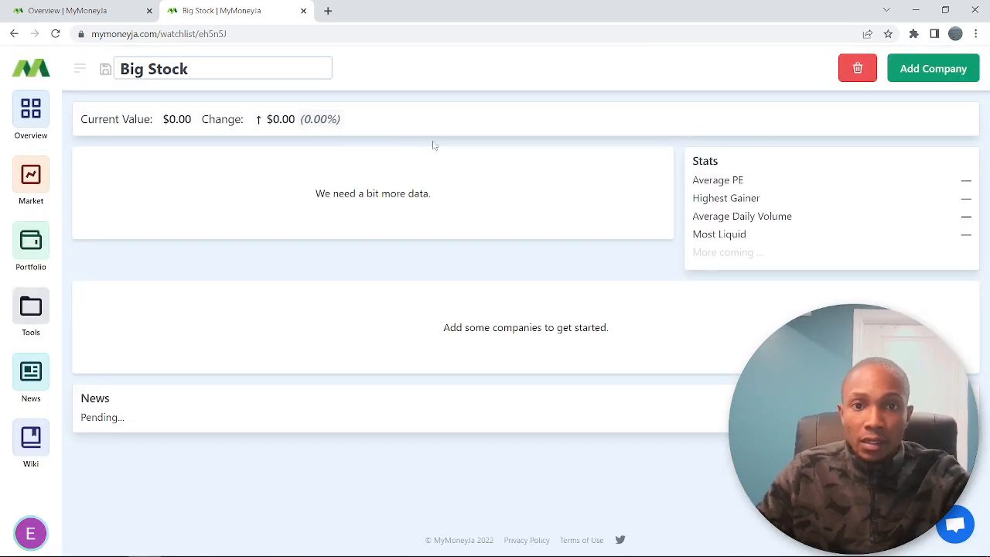
{"action": "left_click", "coordinate": [913, 72]}
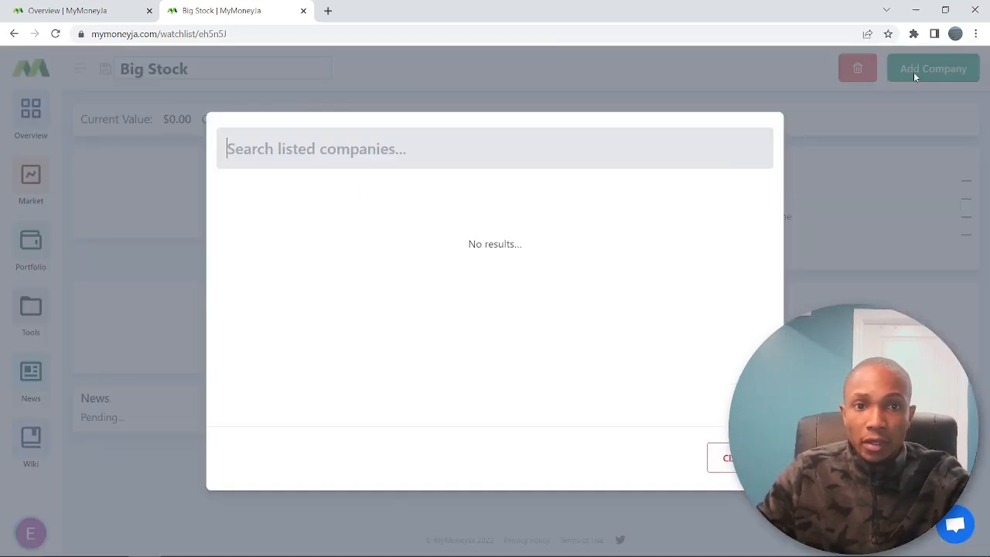
{"action": "type", "text": "sagi"}
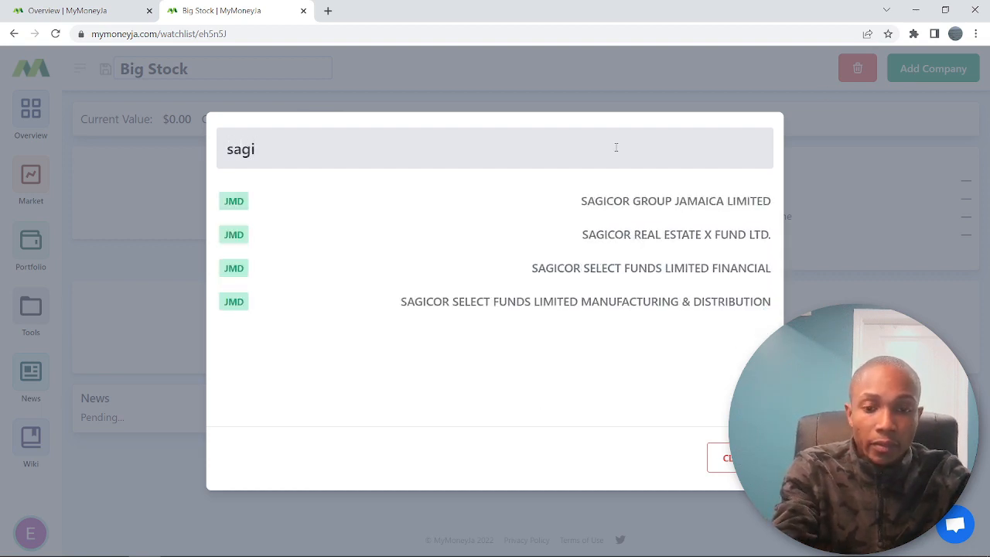
{"action": "left_click", "coordinate": [746, 210]}
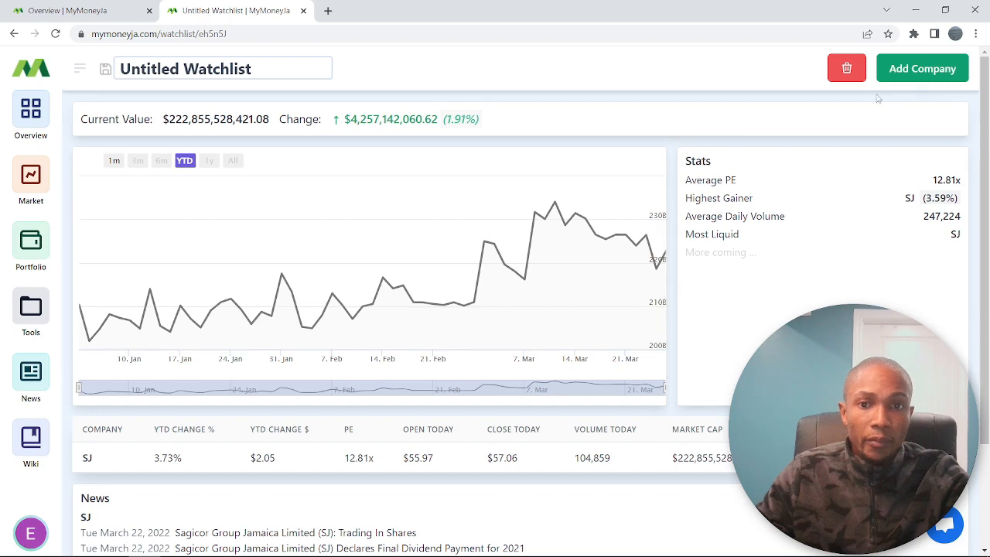
Add Scotia Group Jamaica Limited and GraceKennedy (GK) to the watchlist.
{"action": "left_click", "coordinate": [908, 72]}
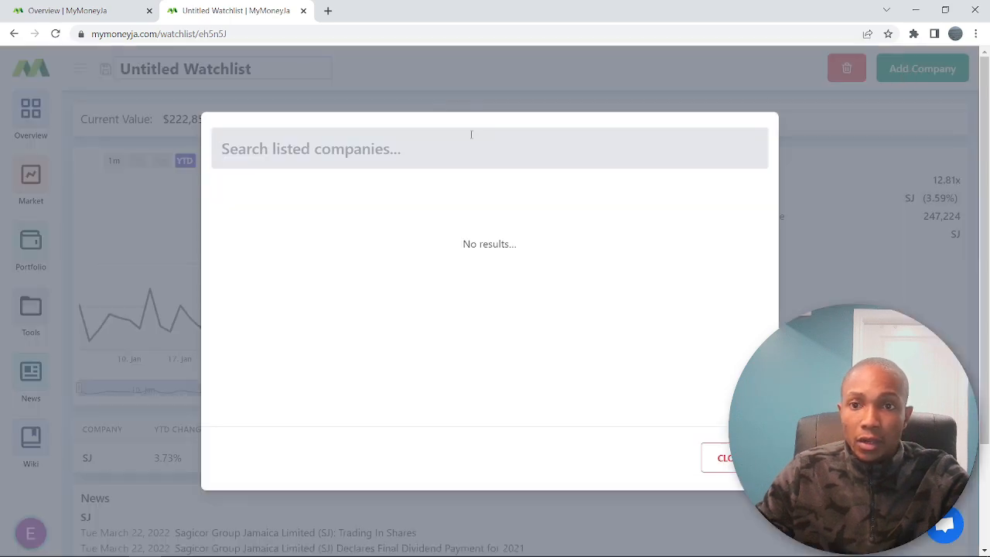
{"action": "type", "text": "sco"}
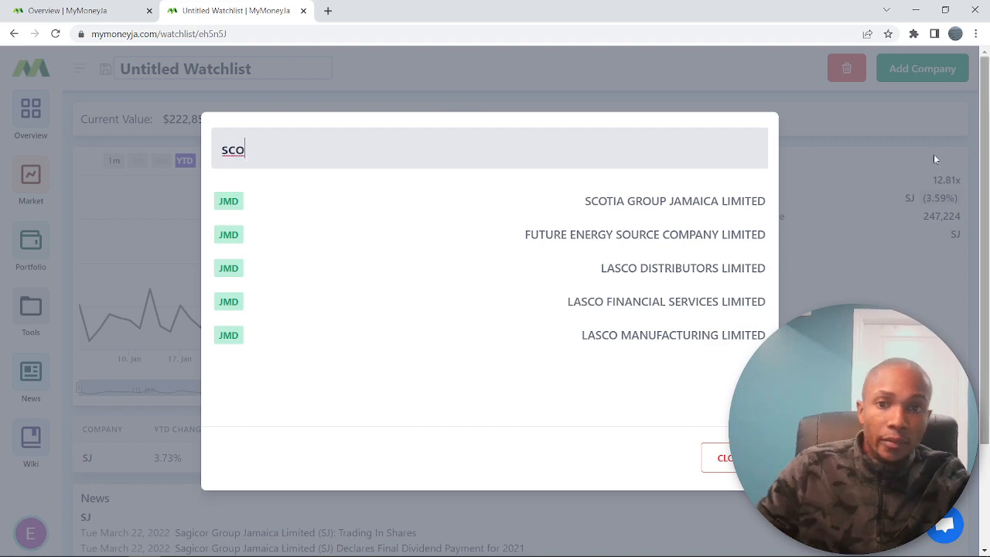
{"action": "left_click", "coordinate": [674, 205]}
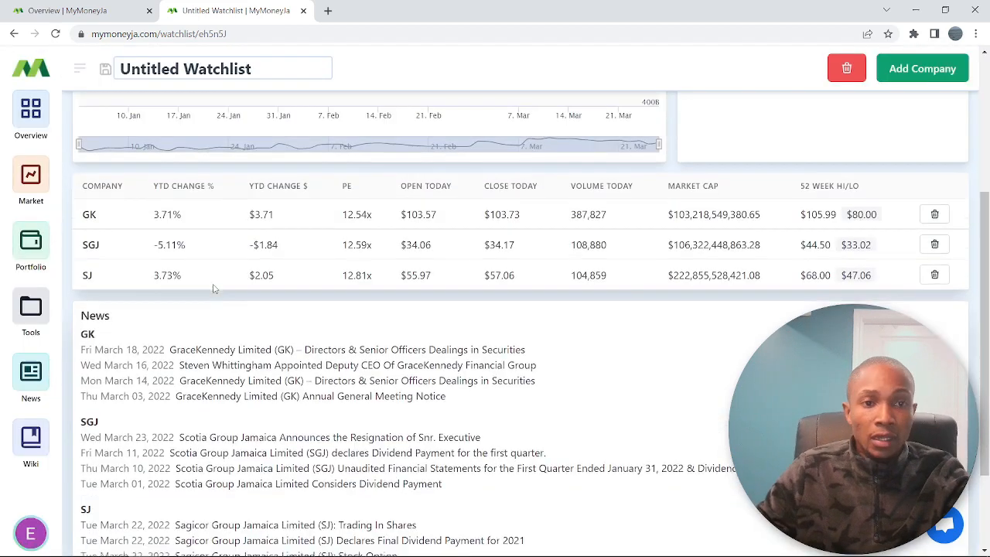
Review the watchlist's company comparison table, the news for each followed company, and the value chart.
{"action": "scroll", "coordinate": [214, 287], "scroll_direction": "up", "scroll_amount": 1}
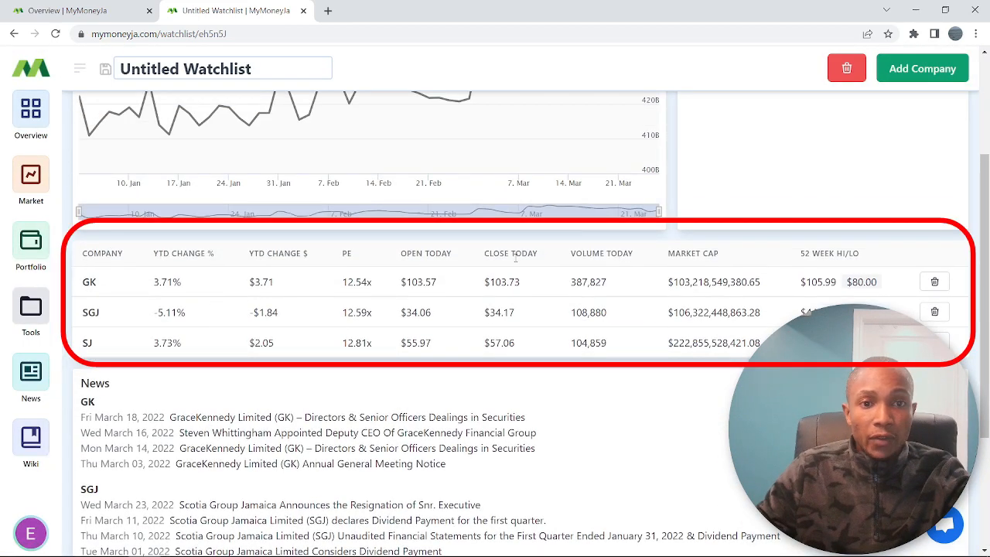
{"action": "scroll", "coordinate": [197, 414], "scroll_direction": "down", "scroll_amount": 1}
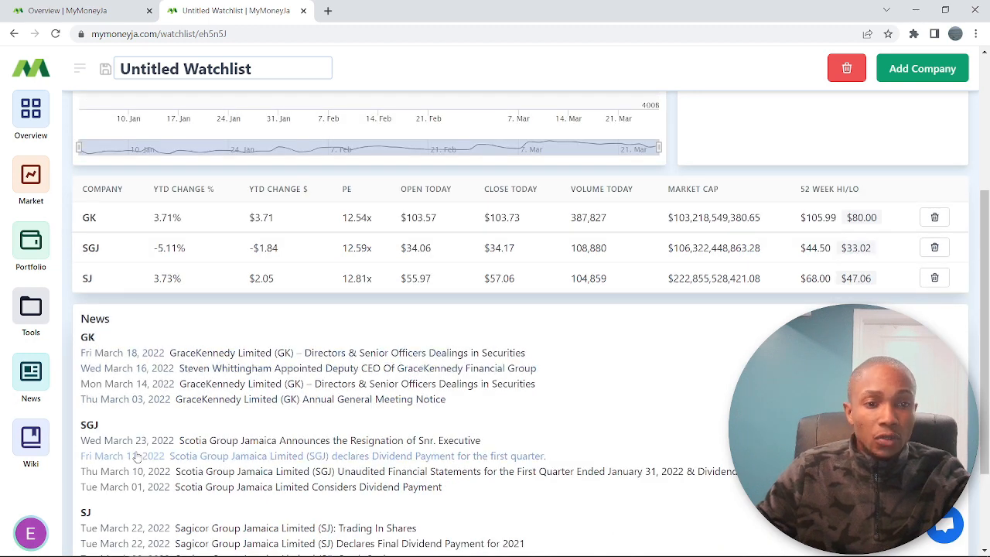
{"action": "scroll", "coordinate": [136, 457], "scroll_direction": "down", "scroll_amount": 2}
{"action": "scroll", "coordinate": [573, 379], "scroll_direction": "up", "scroll_amount": 1}
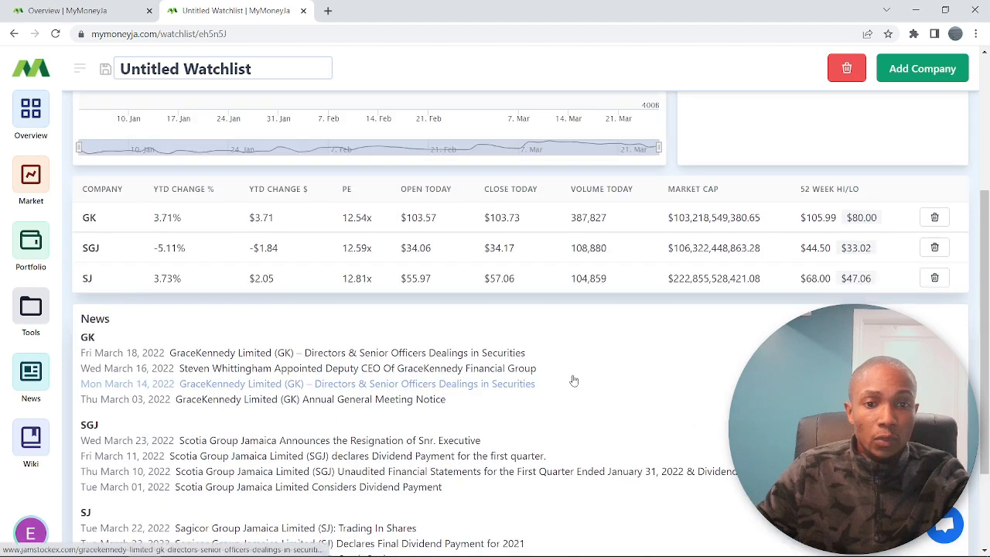
{"action": "scroll", "coordinate": [572, 379], "scroll_direction": "down", "scroll_amount": 1}
{"action": "scroll", "coordinate": [573, 377], "scroll_direction": "up", "scroll_amount": 3}
{"action": "scroll", "coordinate": [573, 377], "scroll_direction": "up", "scroll_amount": 3}
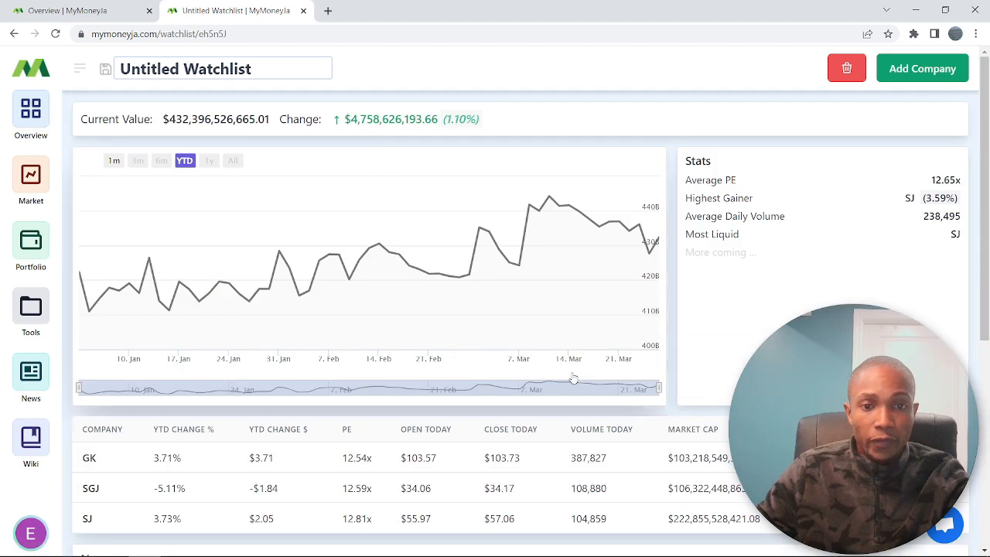
Open the Dollar Cost Averaging calculator and review the 138SL results, including current value, total invested and chart.
{"action": "mouse_move", "coordinate": [29, 332]}
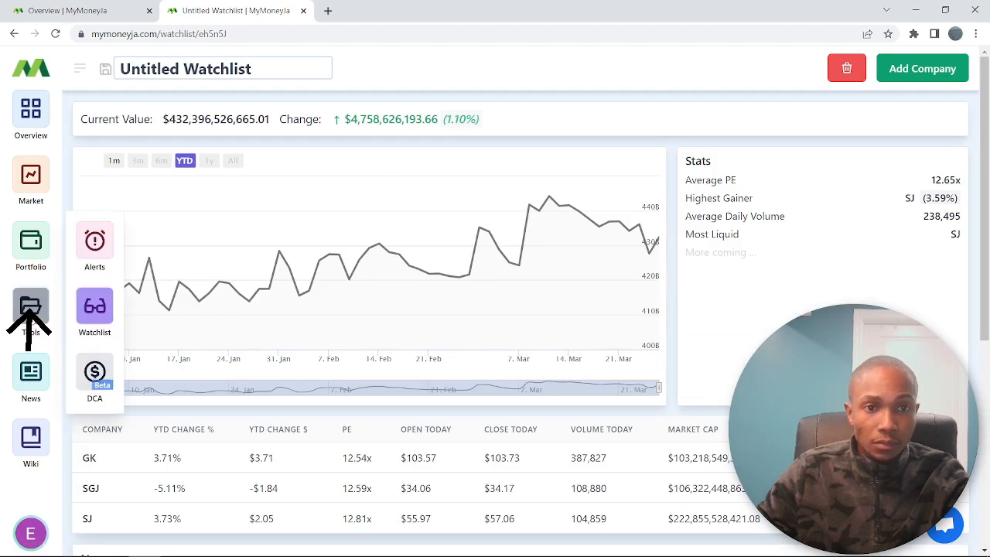
{"action": "left_click", "coordinate": [92, 383]}
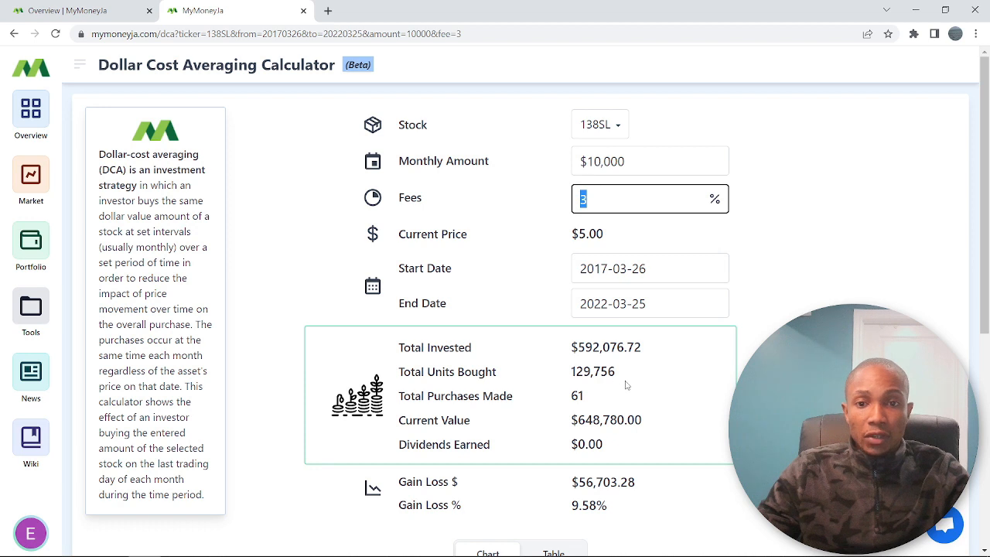
{"action": "triple_click", "coordinate": [603, 420]}
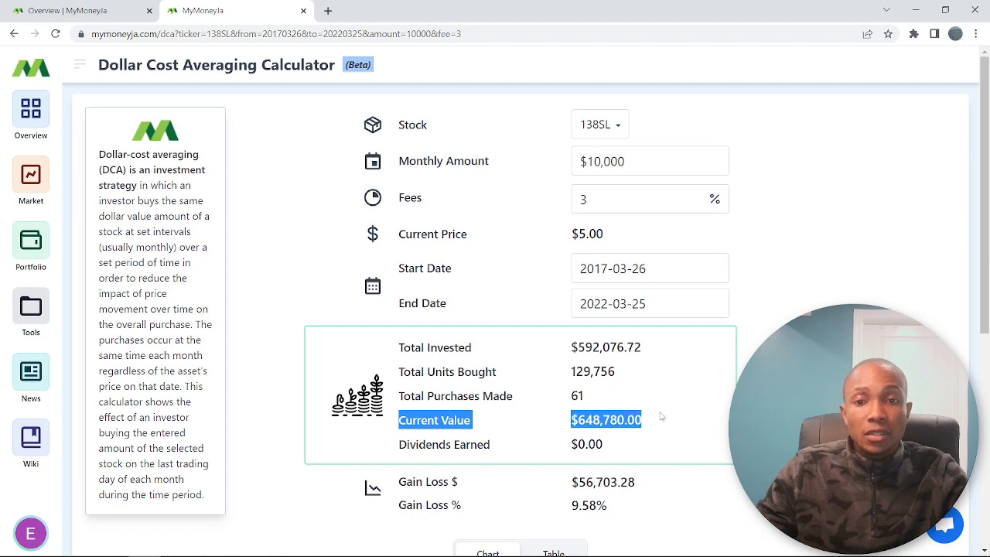
{"action": "scroll", "coordinate": [665, 409], "scroll_direction": "down", "scroll_amount": 3}
{"action": "scroll", "coordinate": [645, 303], "scroll_direction": "up", "scroll_amount": 1}
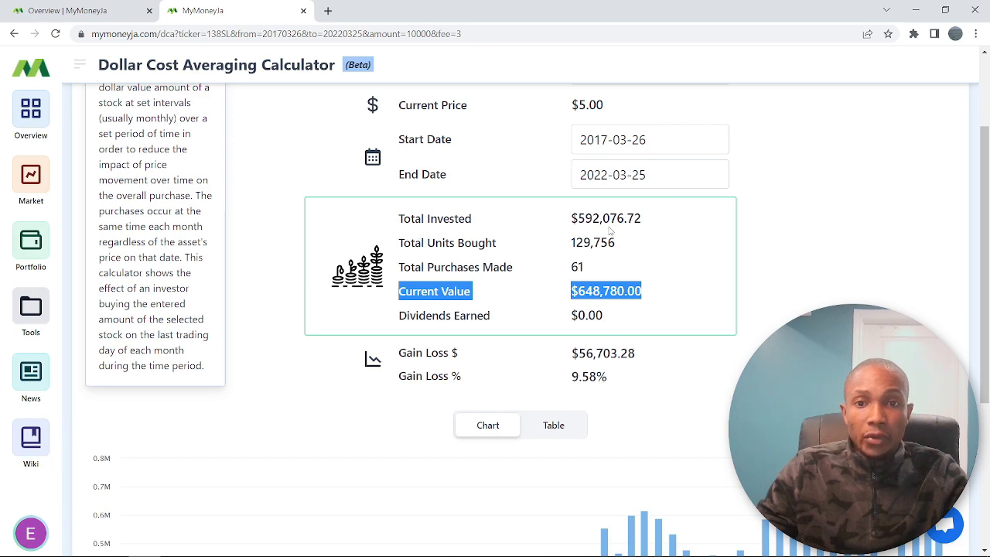
{"action": "scroll", "coordinate": [610, 229], "scroll_direction": "up", "scroll_amount": 2}
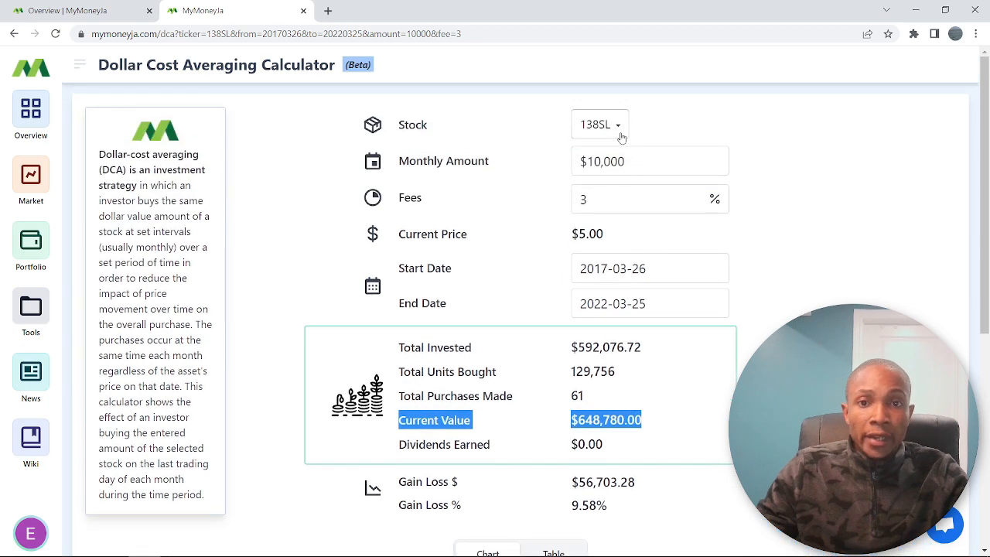
Switch the calculator's stock to BIL and examine its dividends earned and current value.
{"action": "left_click", "coordinate": [620, 133]}
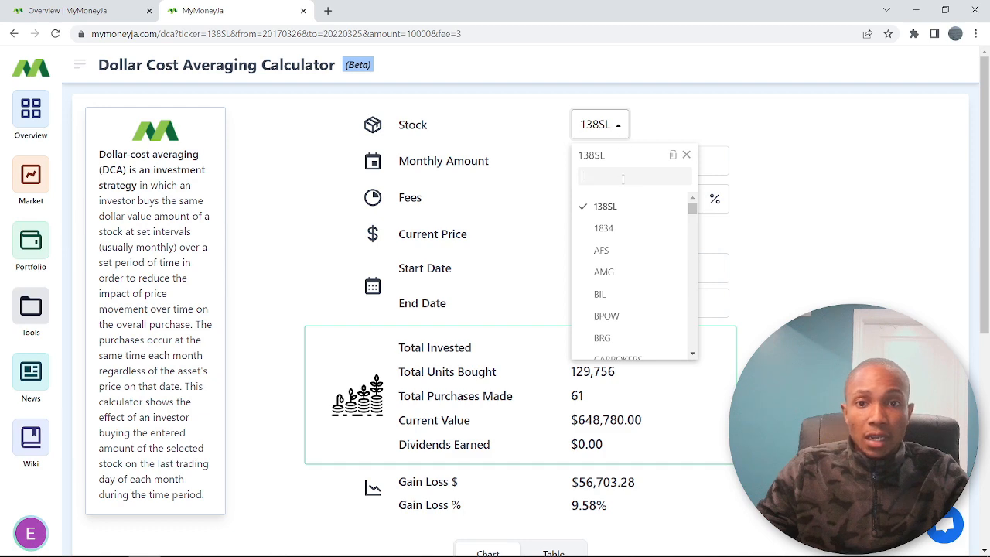
{"action": "left_click", "coordinate": [604, 293]}
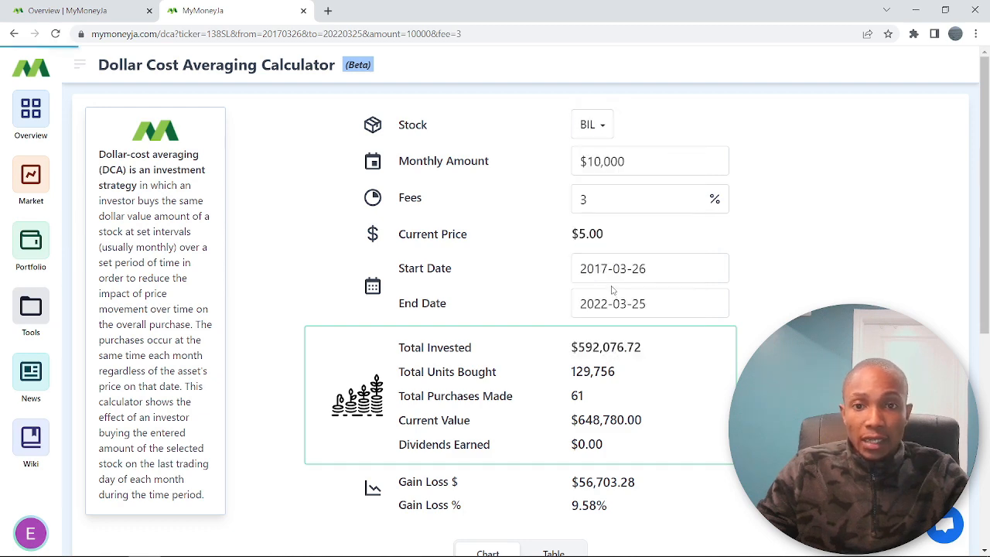
{"action": "scroll", "coordinate": [569, 366], "scroll_direction": "down", "scroll_amount": 1}
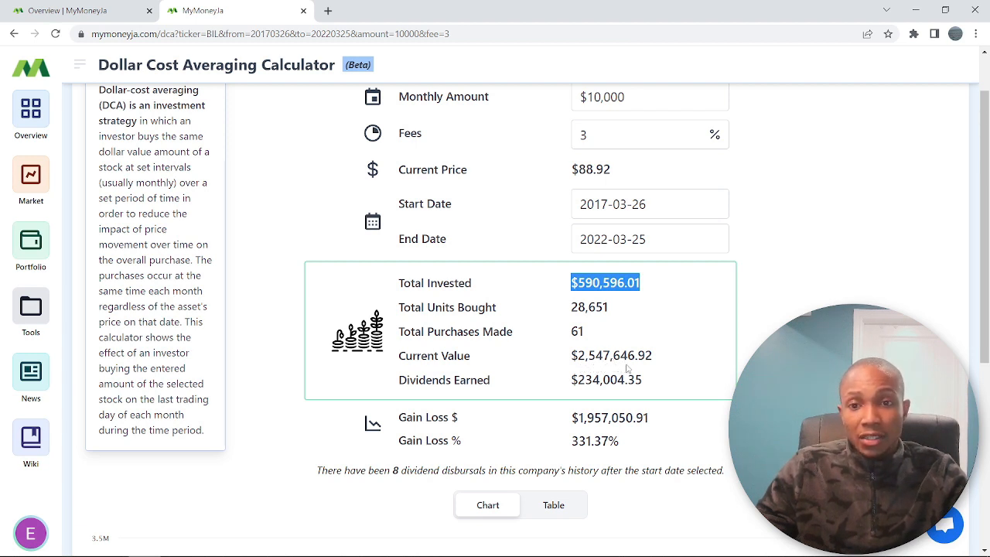
{"action": "left_click_drag", "start_coordinate": [493, 384], "coordinate": [661, 388]}
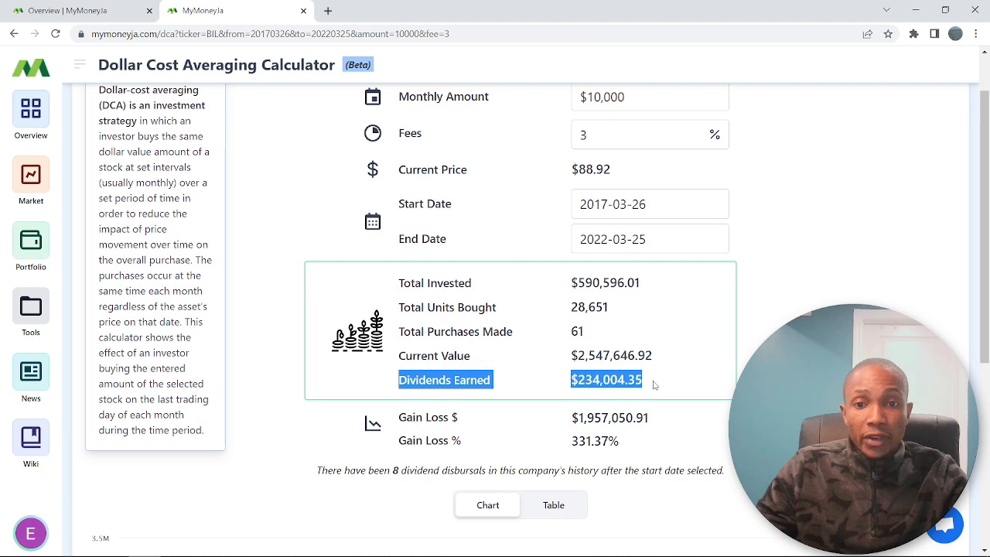
{"action": "left_click", "coordinate": [656, 382]}
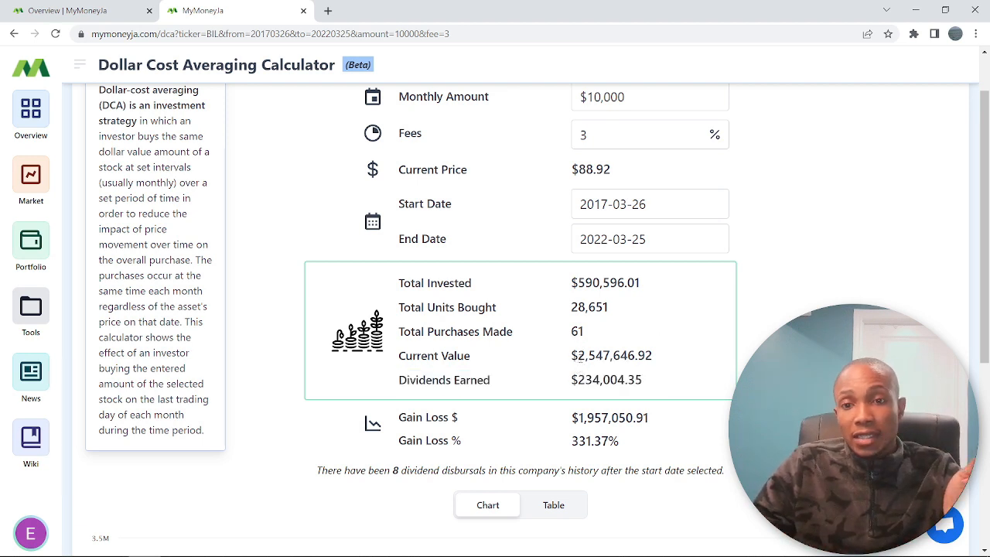
{"action": "left_click_drag", "start_coordinate": [577, 357], "coordinate": [657, 360]}
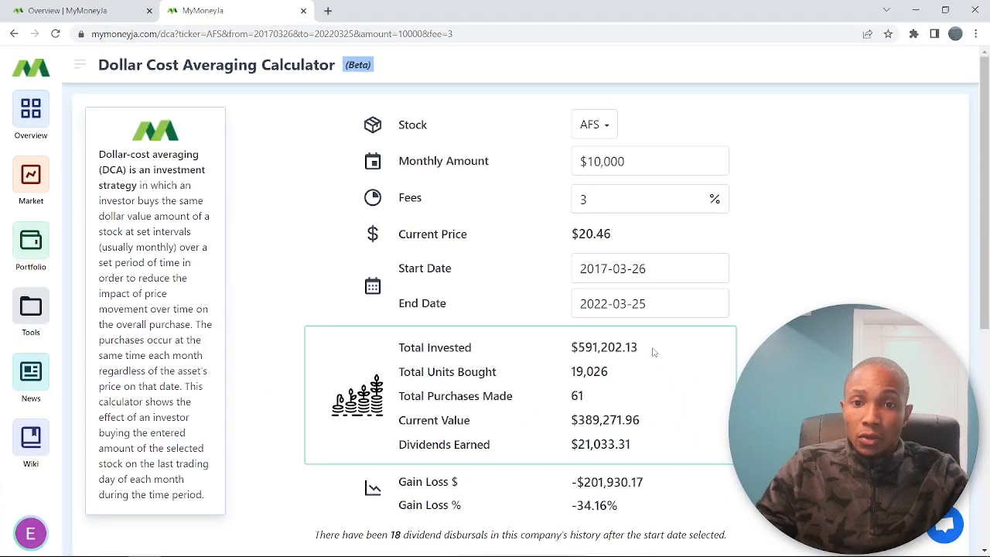
Examine the AFS calculation's total invested, current value, dividends earned and gain or loss.
{"action": "left_click_drag", "start_coordinate": [652, 352], "coordinate": [578, 348]}
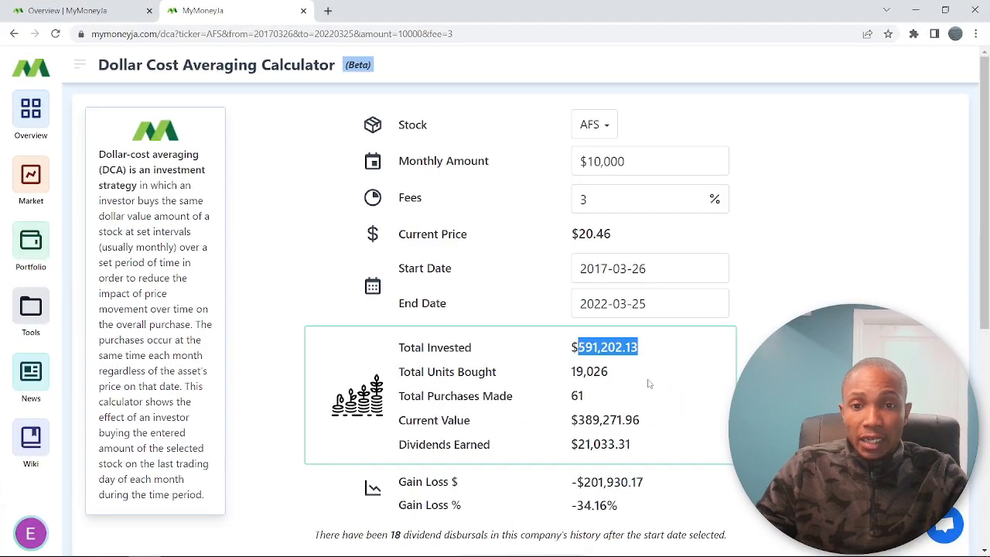
{"action": "scroll", "coordinate": [654, 369], "scroll_direction": "down", "scroll_amount": 2}
{"action": "left_click", "coordinate": [578, 360]}
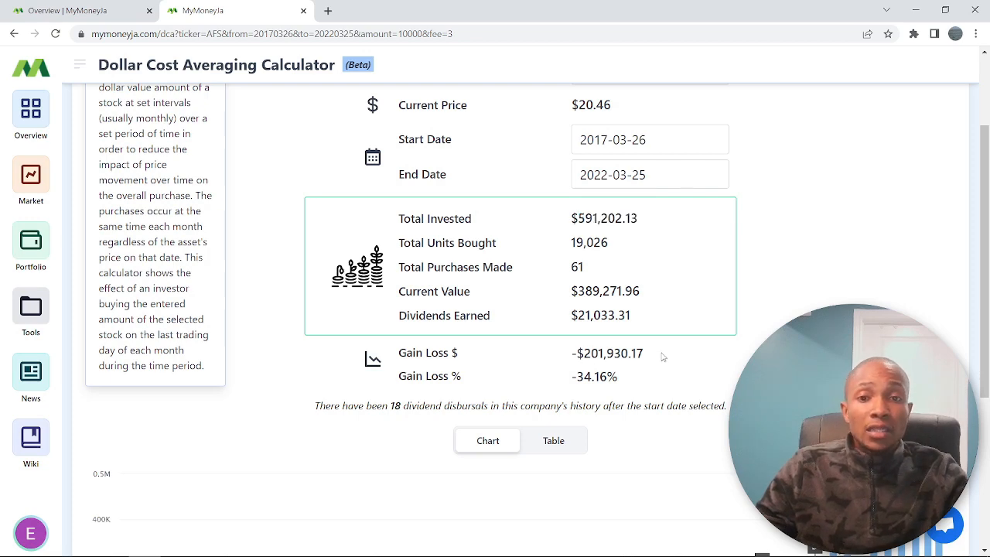
{"action": "scroll", "coordinate": [658, 356], "scroll_direction": "up", "scroll_amount": 2}
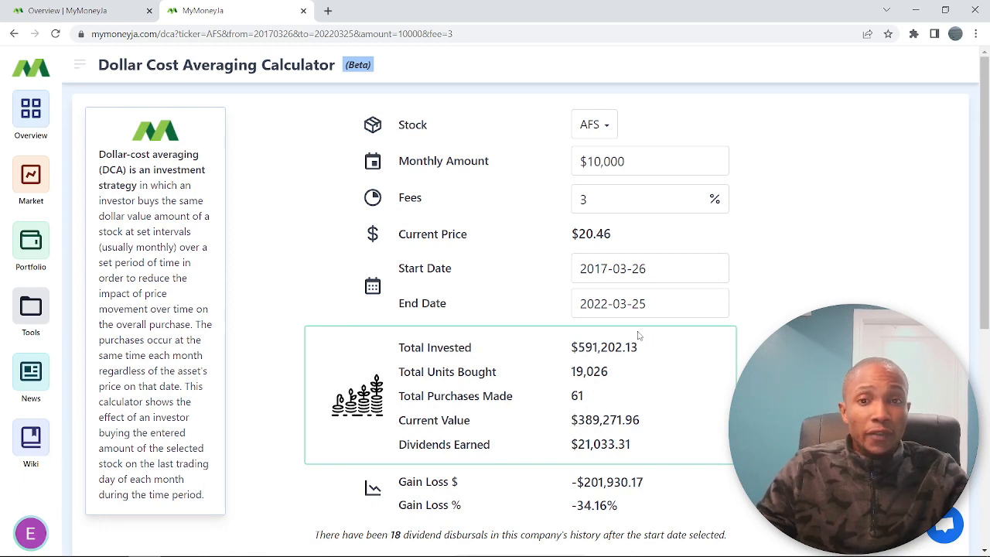
{"action": "left_click_drag", "start_coordinate": [580, 347], "coordinate": [639, 350]}
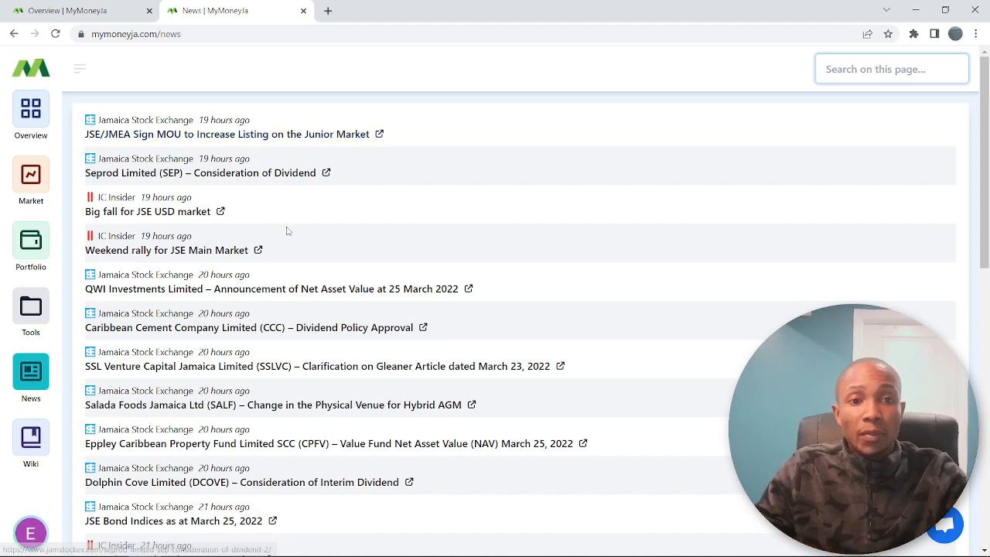
Skim the News page, and open SJ from the Overview's Combined Market chart to read its Recent News.
{"action": "scroll", "coordinate": [286, 231], "scroll_direction": "down", "scroll_amount": 6}
{"action": "left_click", "coordinate": [37, 127]}
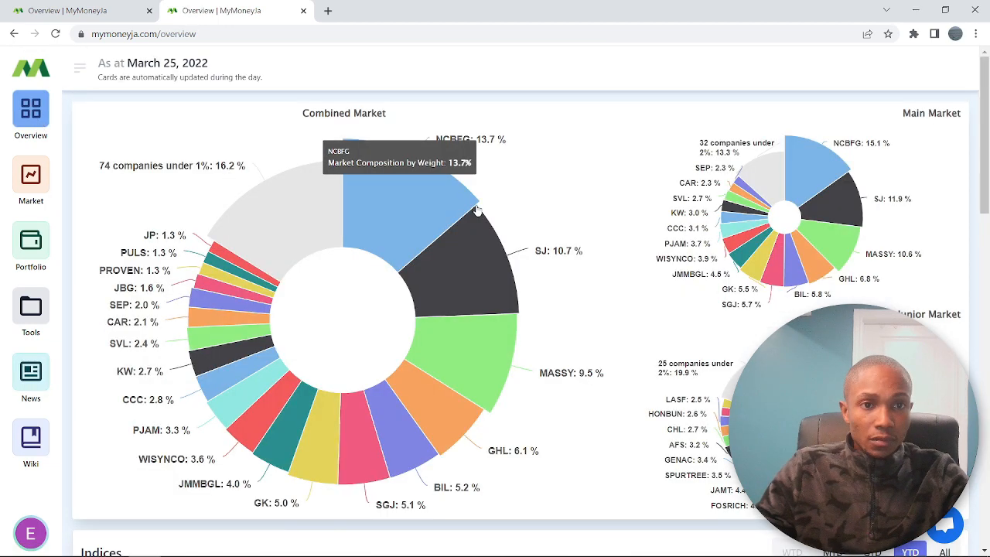
{"action": "left_click", "coordinate": [470, 266]}
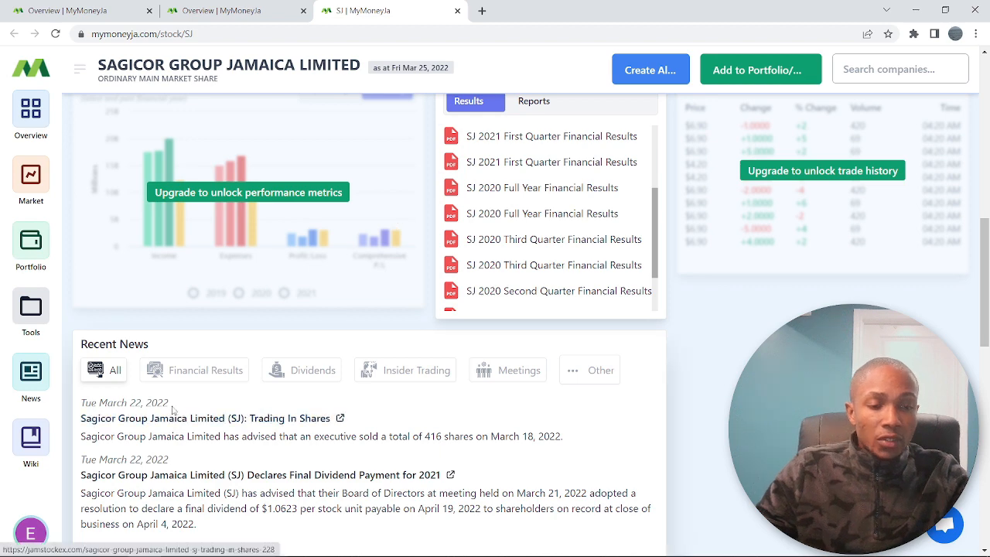
{"action": "scroll", "coordinate": [172, 410], "scroll_direction": "down", "scroll_amount": 3}
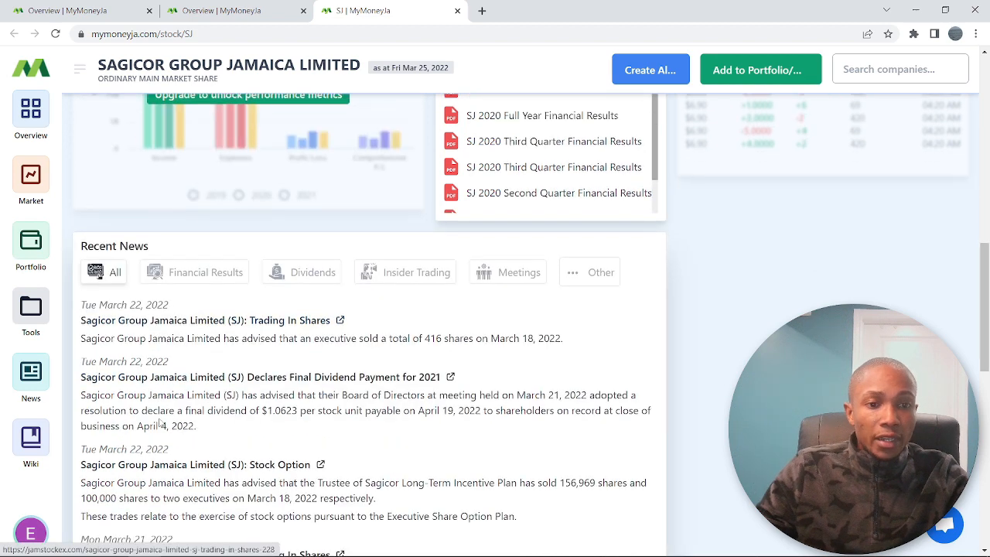
Filter SJ's Recent News to Financial Results and open the audited financial statements notice for the year ended December 31 2021.
{"action": "scroll", "coordinate": [160, 423], "scroll_direction": "down", "scroll_amount": 5}
{"action": "left_click", "coordinate": [194, 243]}
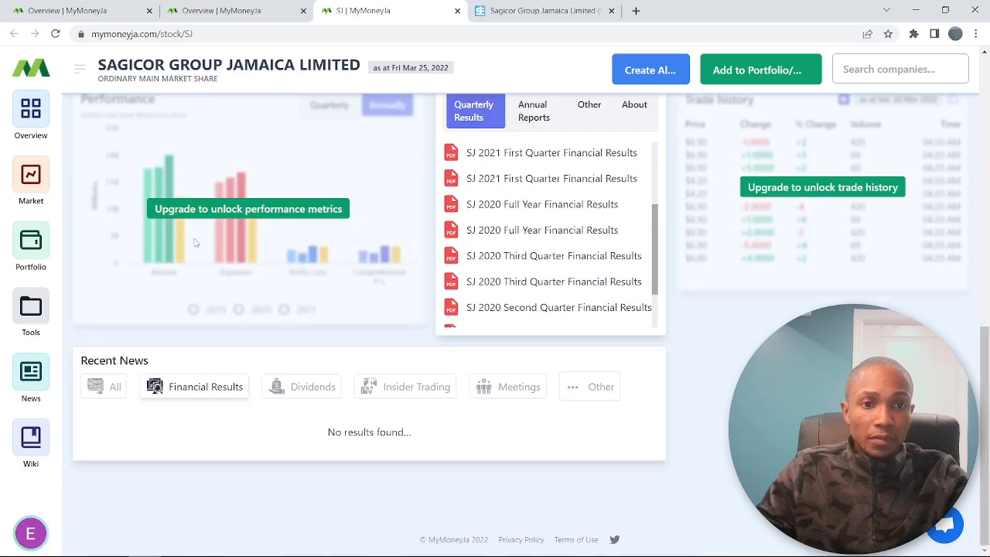
{"action": "scroll", "coordinate": [195, 243], "scroll_direction": "down", "scroll_amount": 4}
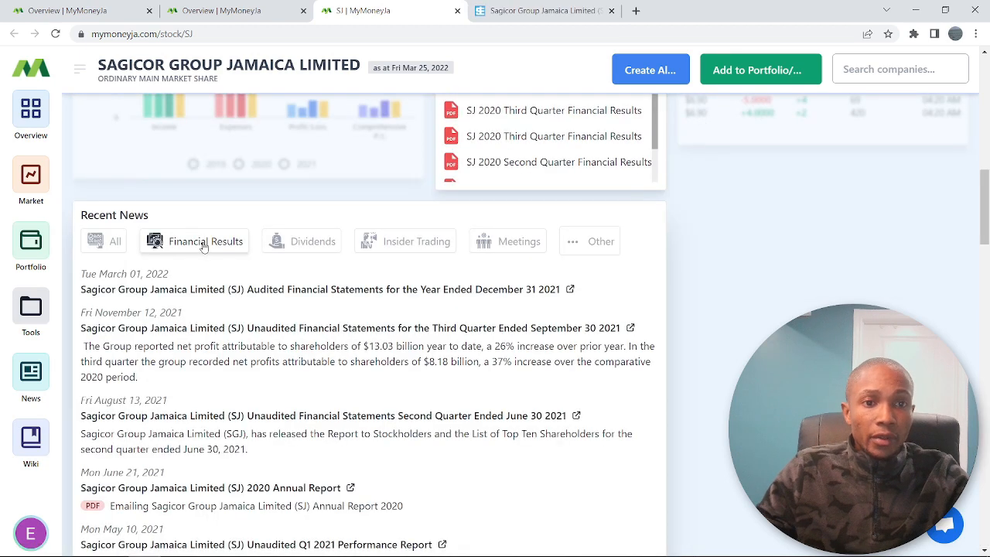
{"action": "left_click", "coordinate": [217, 290]}
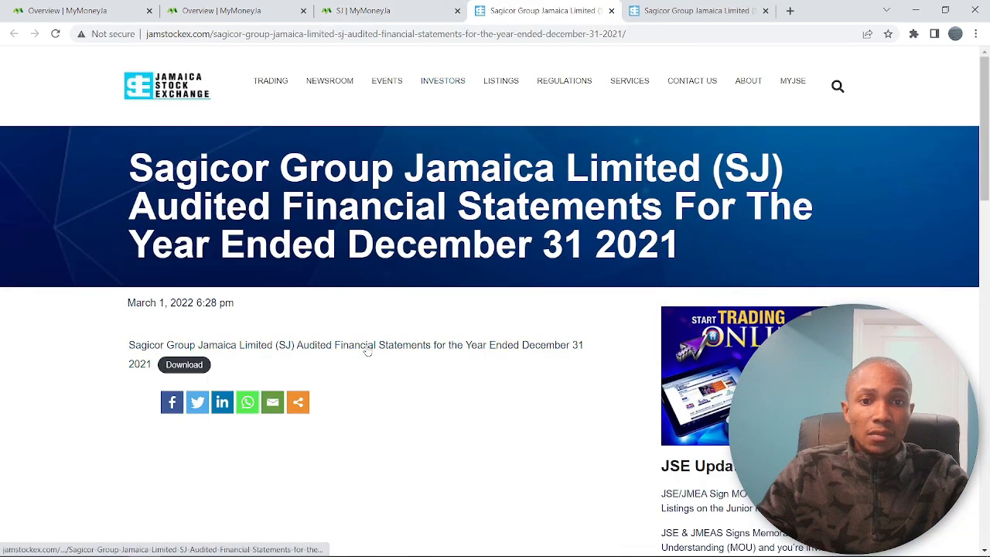
Return to the SJ company page, show its Dividends news and highlight the record date in the final dividend notice for 2021.
{"action": "key", "text": "ctrl+Tab"}
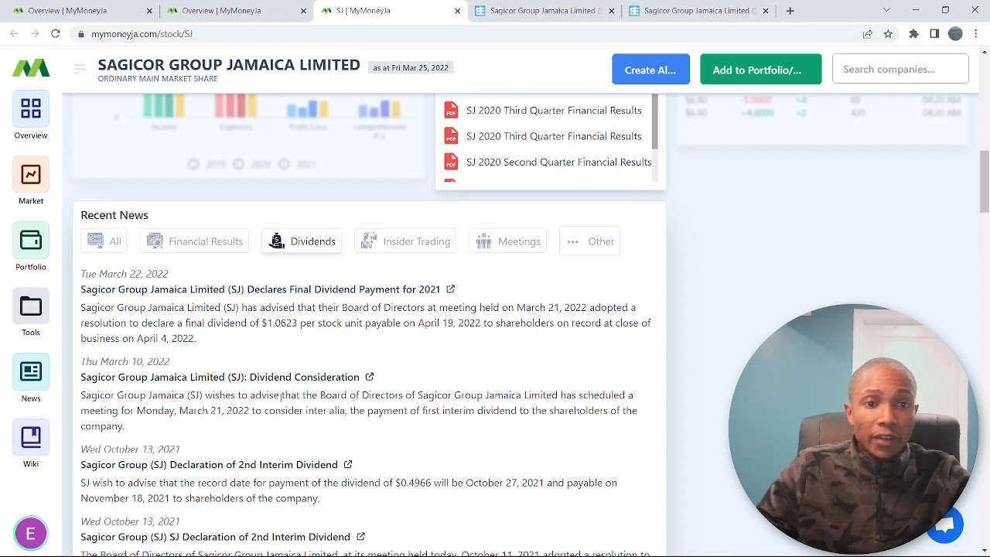
{"action": "scroll", "coordinate": [291, 425], "scroll_direction": "down", "scroll_amount": 1}
{"action": "scroll", "coordinate": [286, 406], "scroll_direction": "down", "scroll_amount": 1}
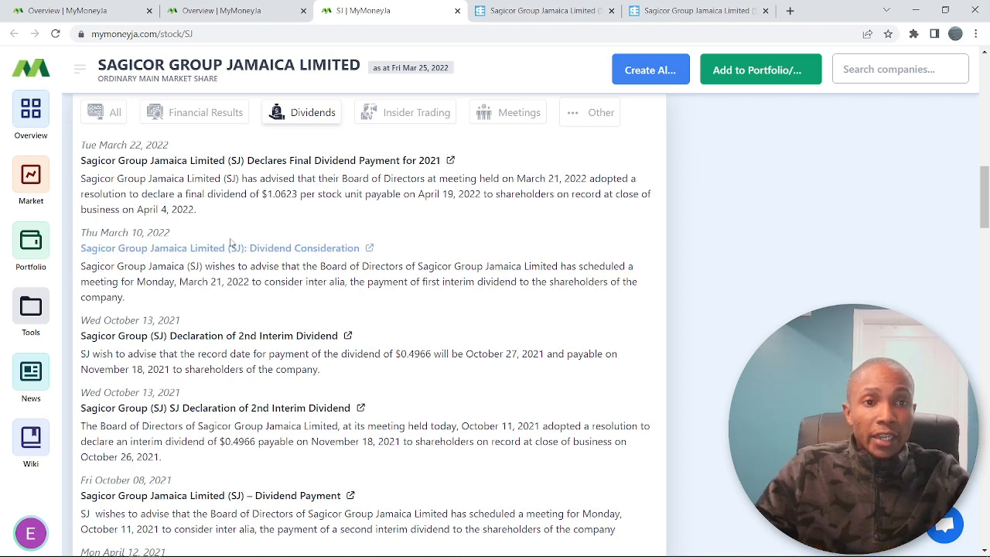
{"action": "left_click_drag", "start_coordinate": [135, 209], "coordinate": [217, 218]}
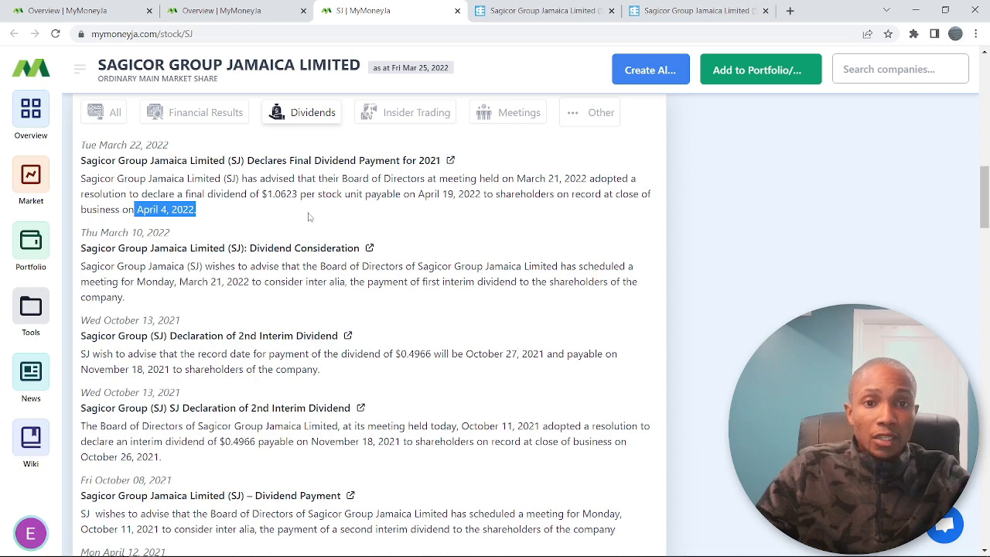
{"action": "scroll", "coordinate": [227, 222], "scroll_direction": "up", "scroll_amount": 1}
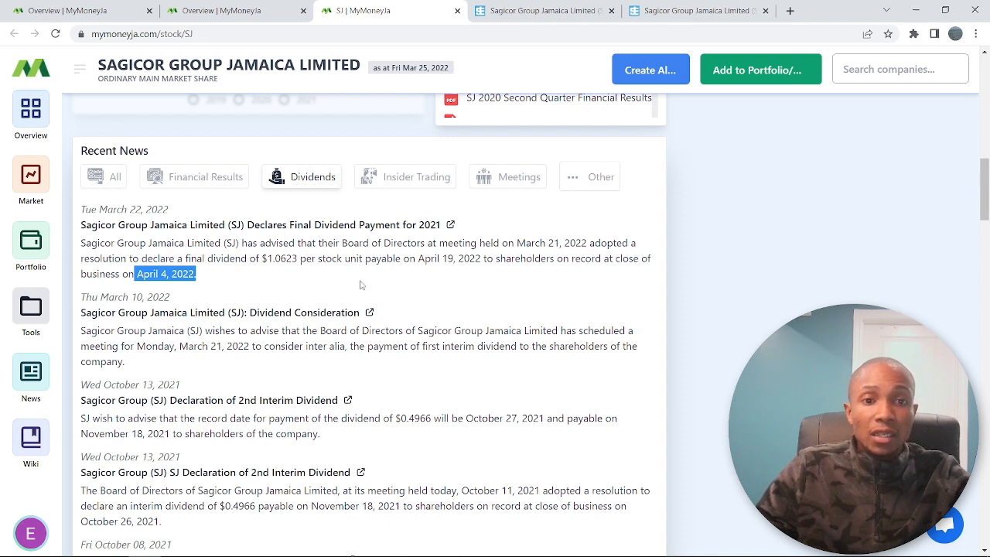
Review SJ's Insider Trading news and the annual general meeting notices under Meetings.
{"action": "left_click", "coordinate": [405, 177]}
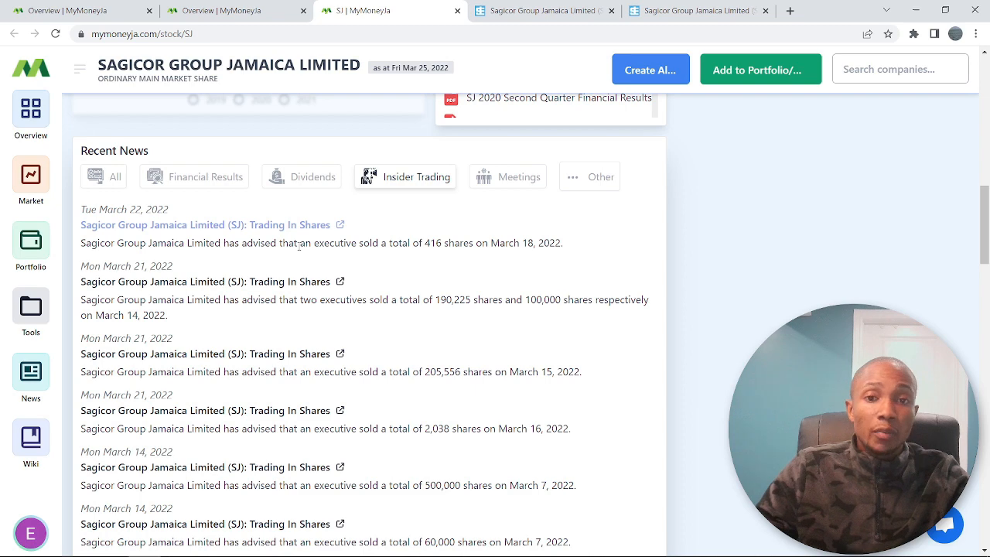
{"action": "left_click", "coordinate": [514, 177]}
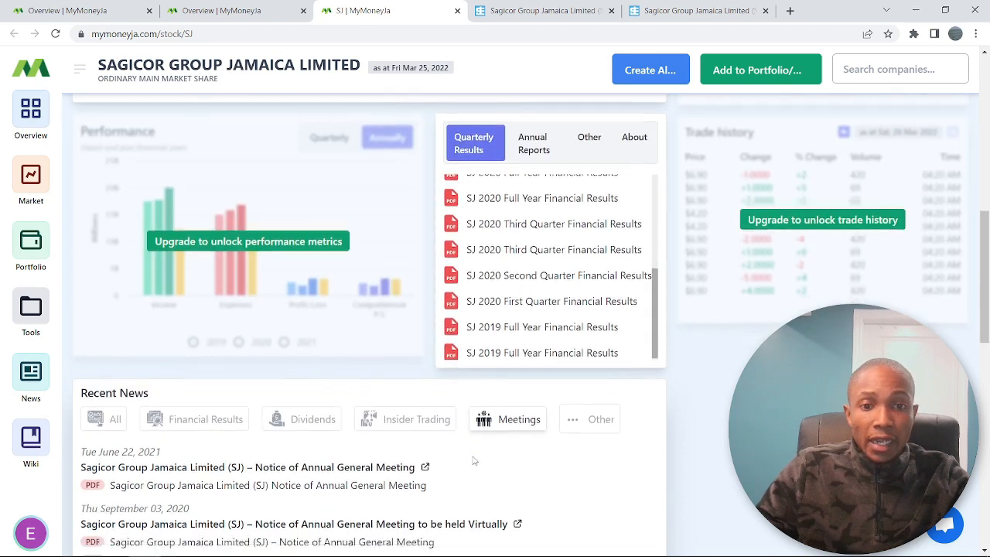
{"action": "scroll", "coordinate": [487, 418], "scroll_direction": "down", "scroll_amount": 2}
{"action": "scroll", "coordinate": [504, 325], "scroll_direction": "down", "scroll_amount": 1}
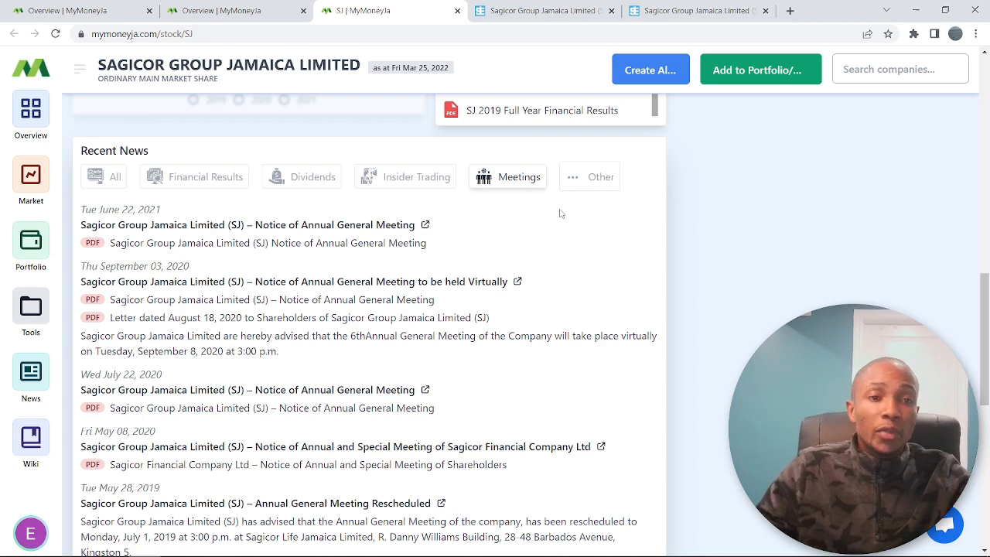
{"action": "scroll", "coordinate": [554, 223], "scroll_direction": "down", "scroll_amount": 1}
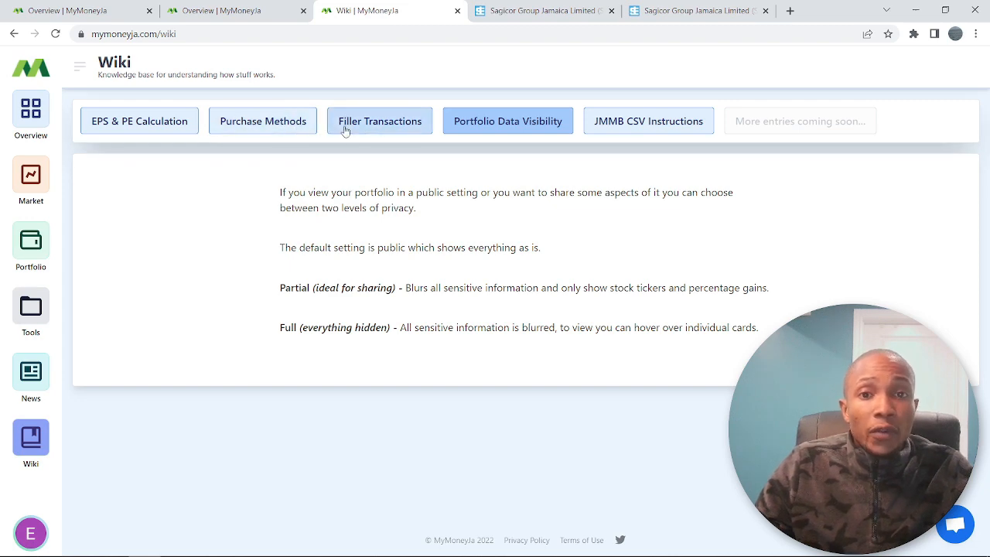
Read the Wiki's Purchase Methods entry and the Partial and Full privacy levels under Portfolio Data Visibility.
{"action": "left_click", "coordinate": [255, 124]}
{"action": "left_click_drag", "start_coordinate": [274, 192], "coordinate": [443, 193]}
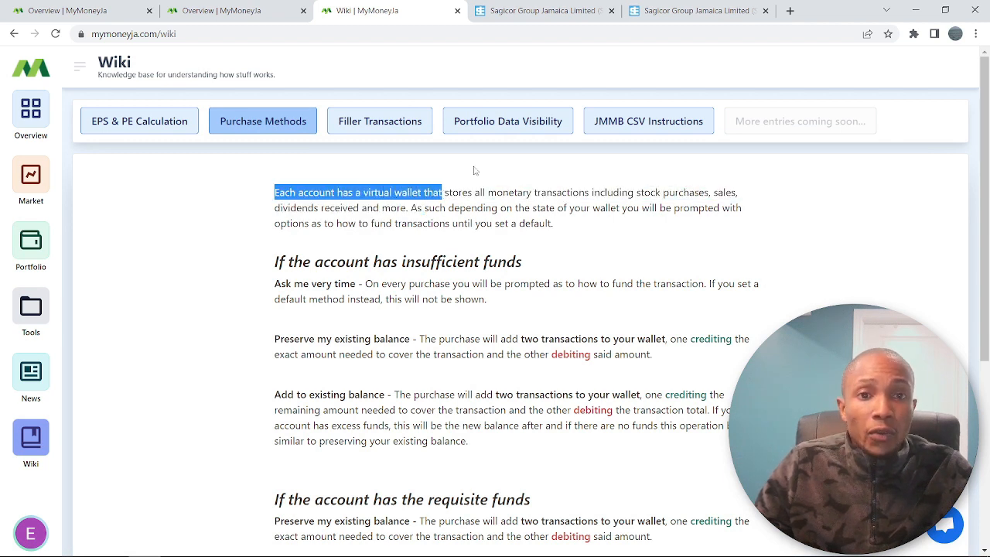
{"action": "left_click", "coordinate": [496, 124]}
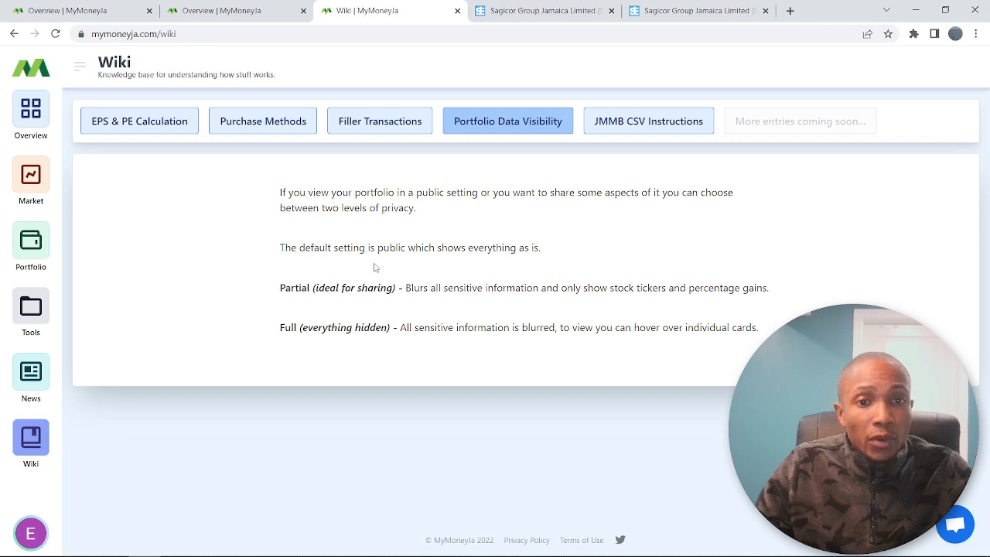
{"action": "left_click_drag", "start_coordinate": [276, 289], "coordinate": [308, 287]}
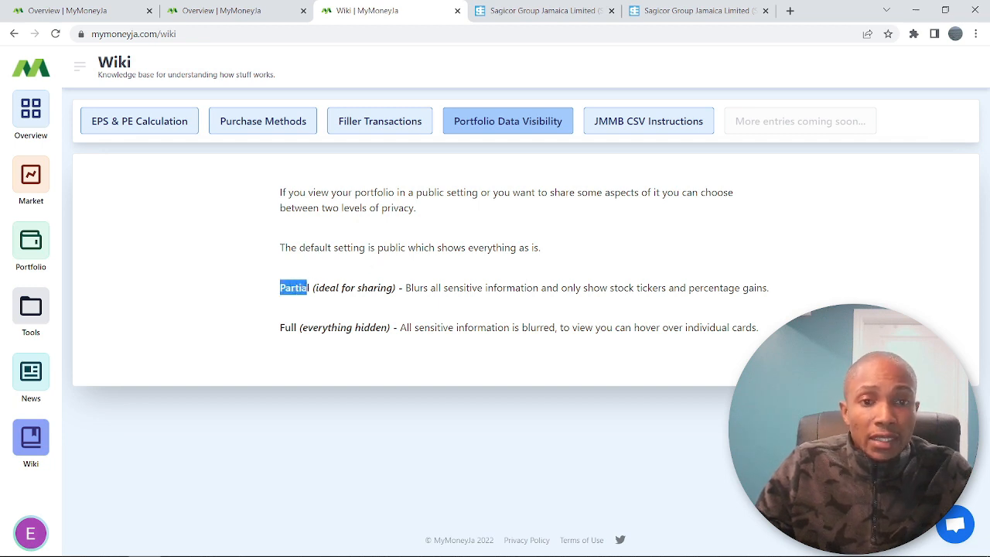
{"action": "left_click_drag", "start_coordinate": [280, 330], "coordinate": [379, 317]}
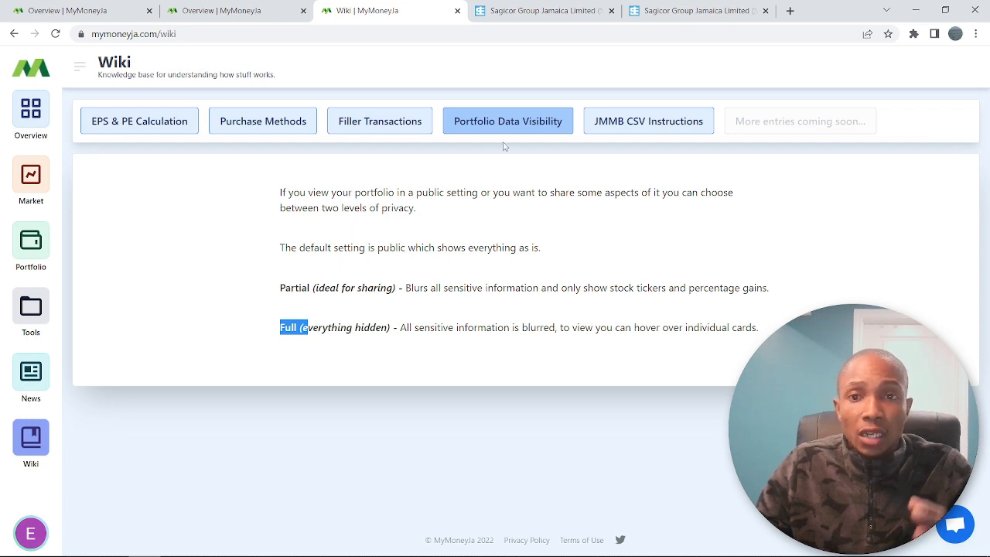
{"action": "left_click_drag", "start_coordinate": [280, 290], "coordinate": [373, 327]}
Open the Wiki's JMMB CSV Instructions and skim through all the steps for exporting stock orders.
{"action": "left_click", "coordinate": [617, 135]}
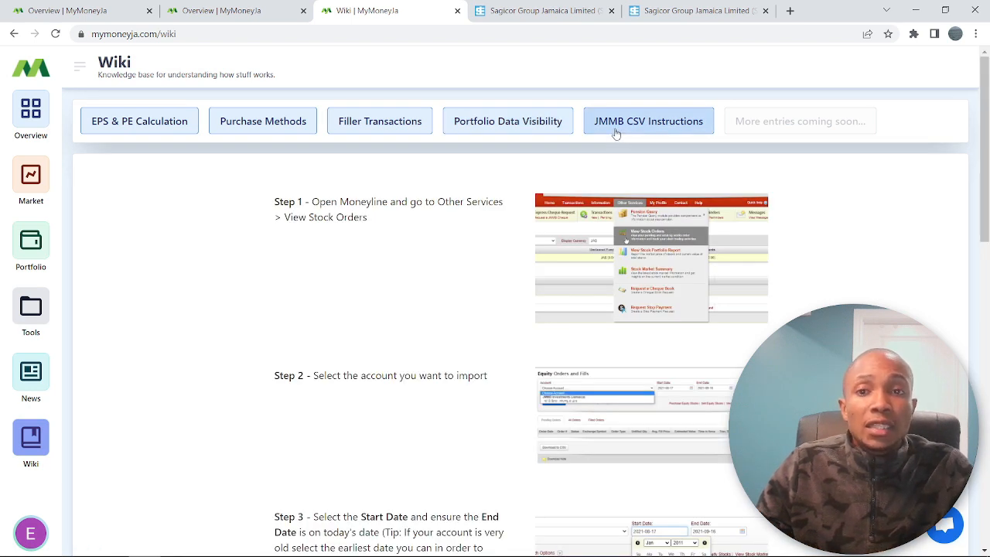
{"action": "left_click", "coordinate": [617, 133]}
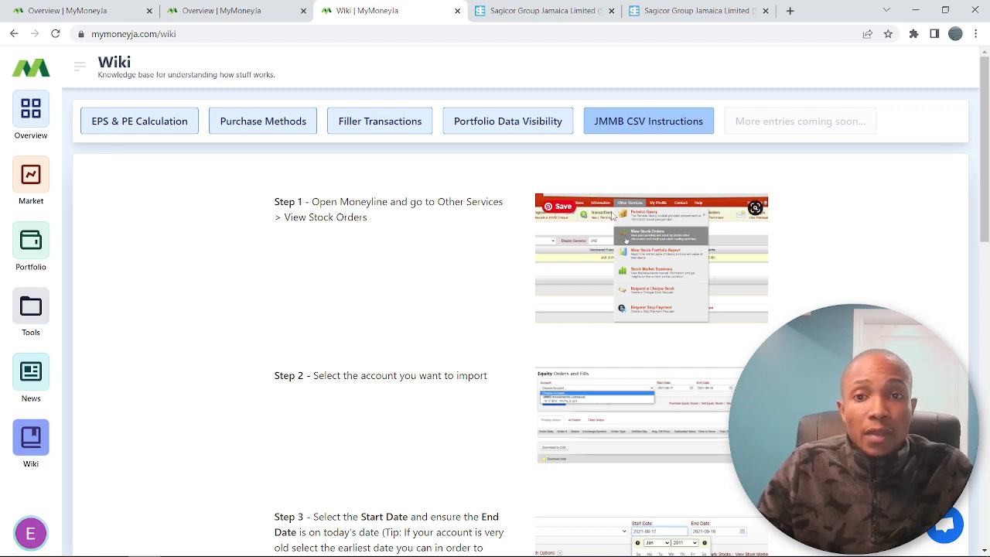
{"action": "scroll", "coordinate": [613, 215], "scroll_direction": "down", "scroll_amount": 3}
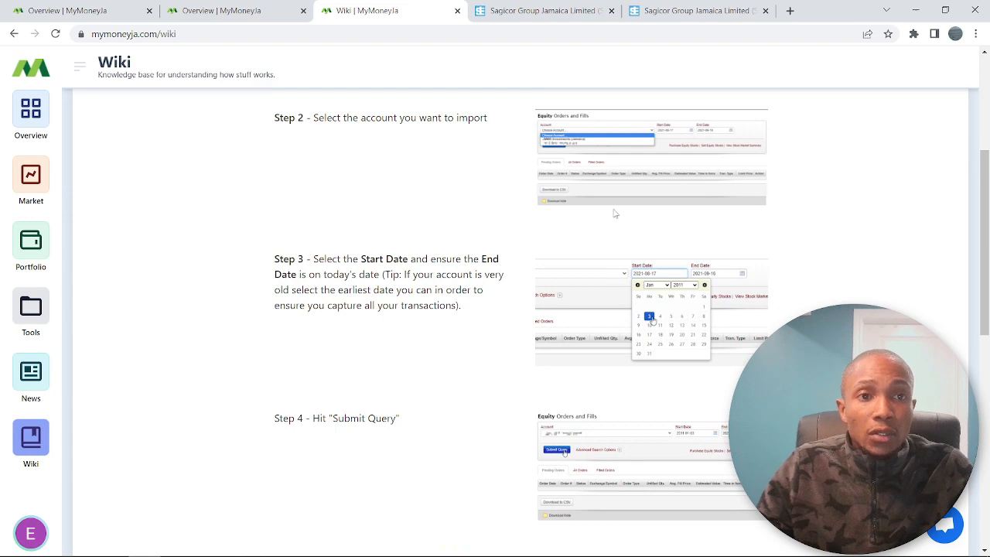
{"action": "scroll", "coordinate": [614, 213], "scroll_direction": "down", "scroll_amount": 7}
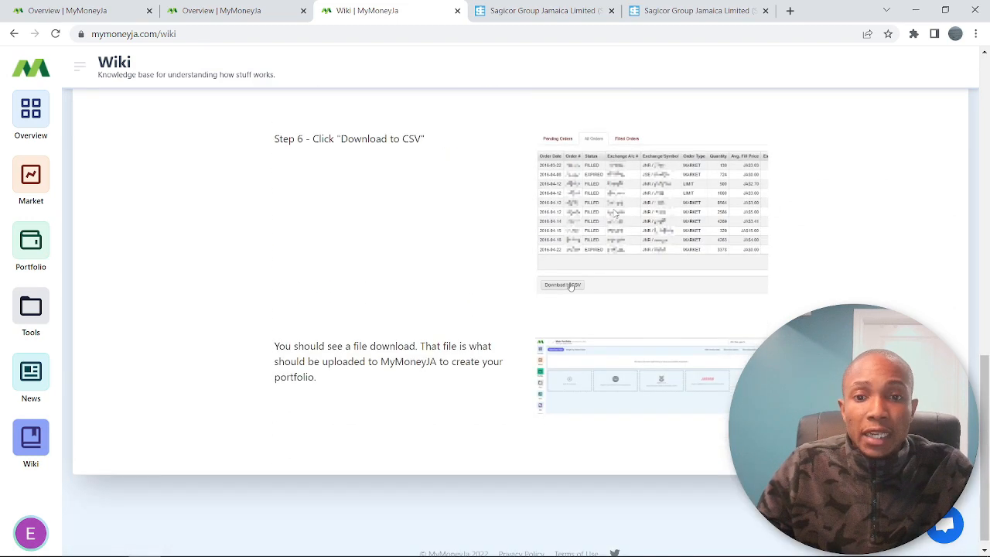
{"action": "scroll", "coordinate": [464, 198], "scroll_direction": "up", "scroll_amount": 12}
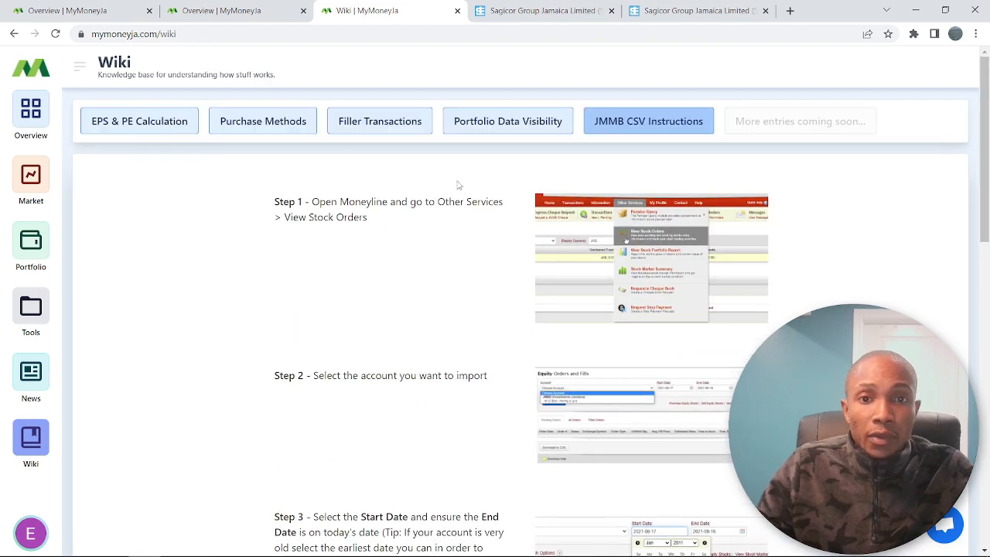
Go back to the Portfolio Data Visibility entry and highlight the Partial and Full privacy options.
{"action": "left_click", "coordinate": [475, 122]}
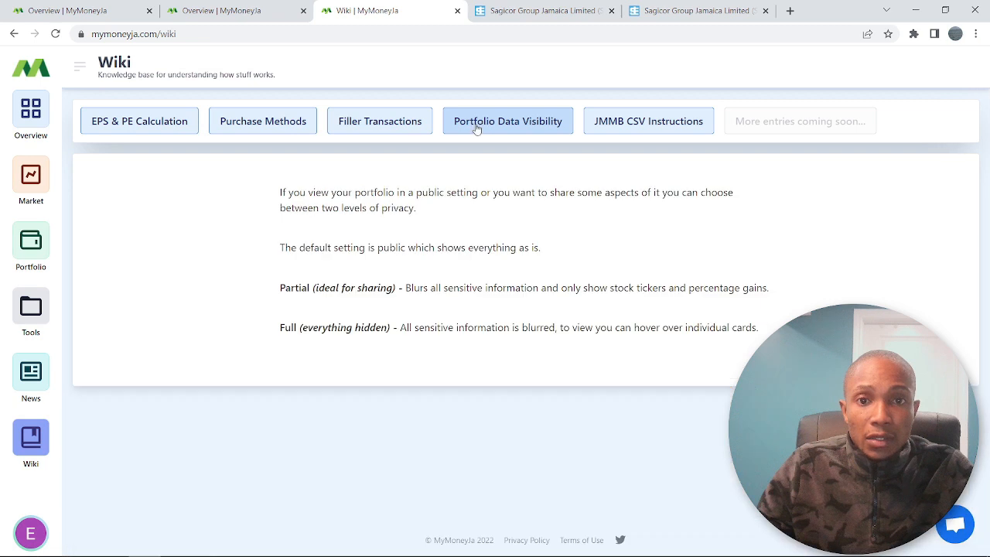
{"action": "double_click", "coordinate": [293, 287]}
{"action": "left_click_drag", "start_coordinate": [285, 327], "coordinate": [308, 327]}
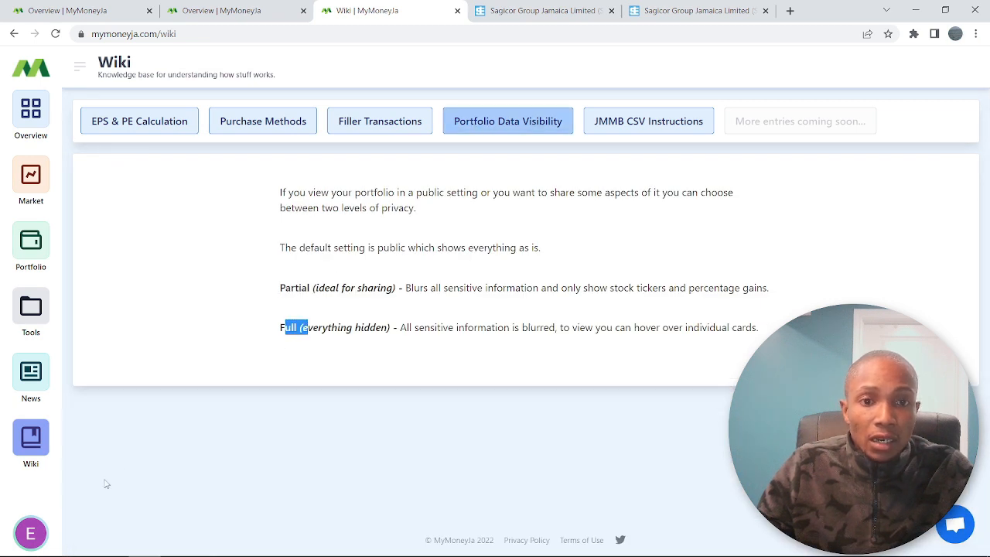
Open the account's Profile settings and view the choices for hiding sensitive portfolio information.
{"action": "left_click", "coordinate": [28, 530]}
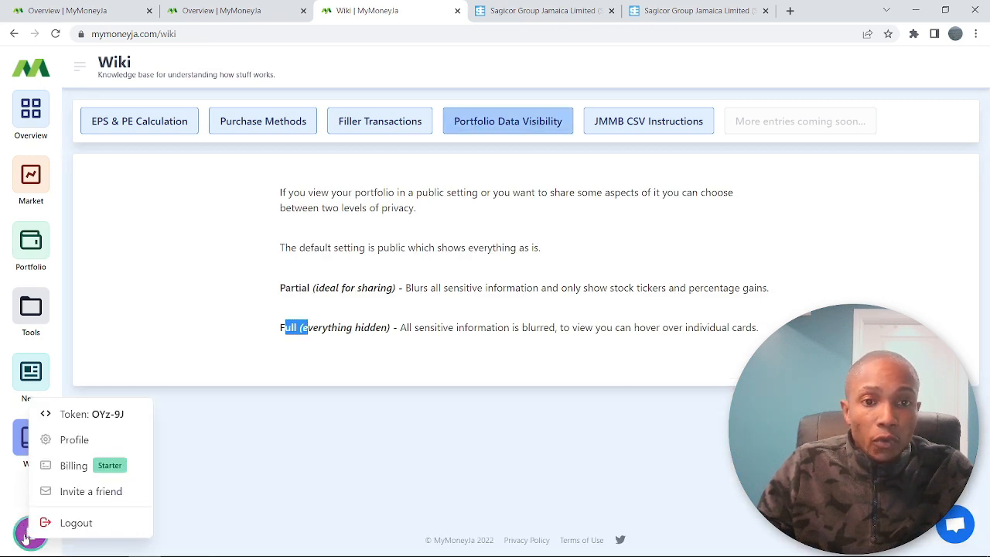
{"action": "left_click", "coordinate": [71, 439]}
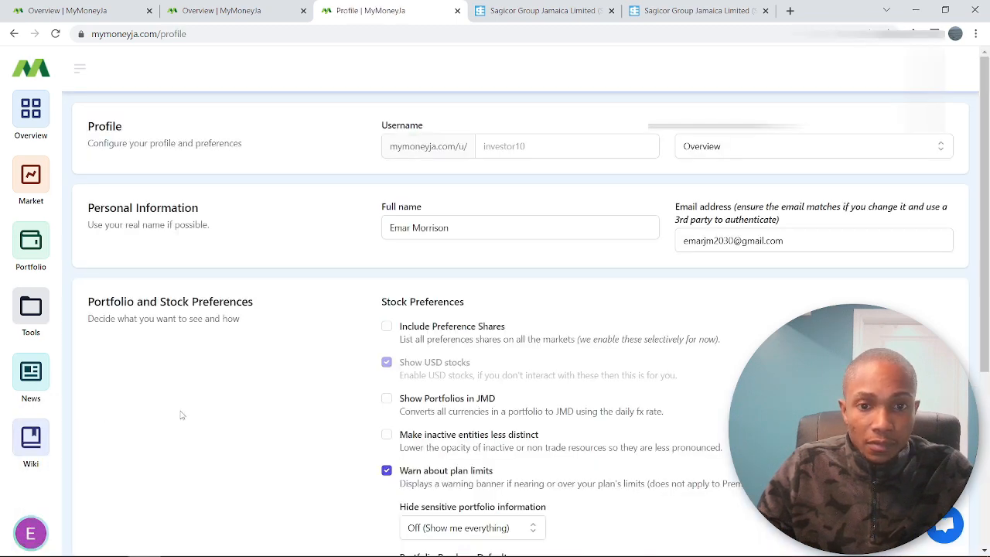
{"action": "scroll", "coordinate": [256, 419], "scroll_direction": "down", "scroll_amount": 2}
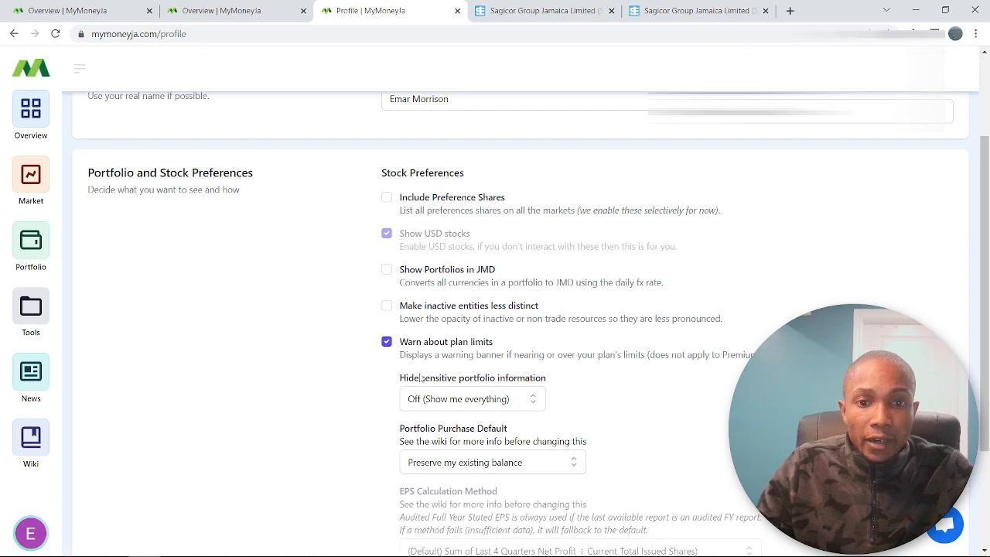
{"action": "left_click_drag", "start_coordinate": [397, 378], "coordinate": [551, 382]}
{"action": "left_click", "coordinate": [530, 402]}
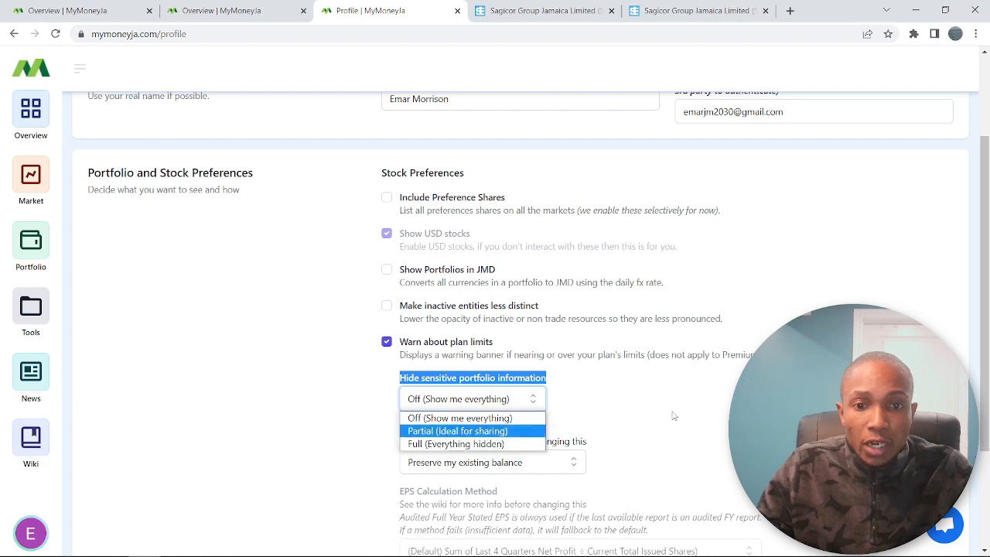
View the available Landing page choices in the profile, and review the remaining portfolio and stock preferences.
{"action": "scroll", "coordinate": [618, 208], "scroll_direction": "up", "scroll_amount": 2}
{"action": "left_click", "coordinate": [846, 140]}
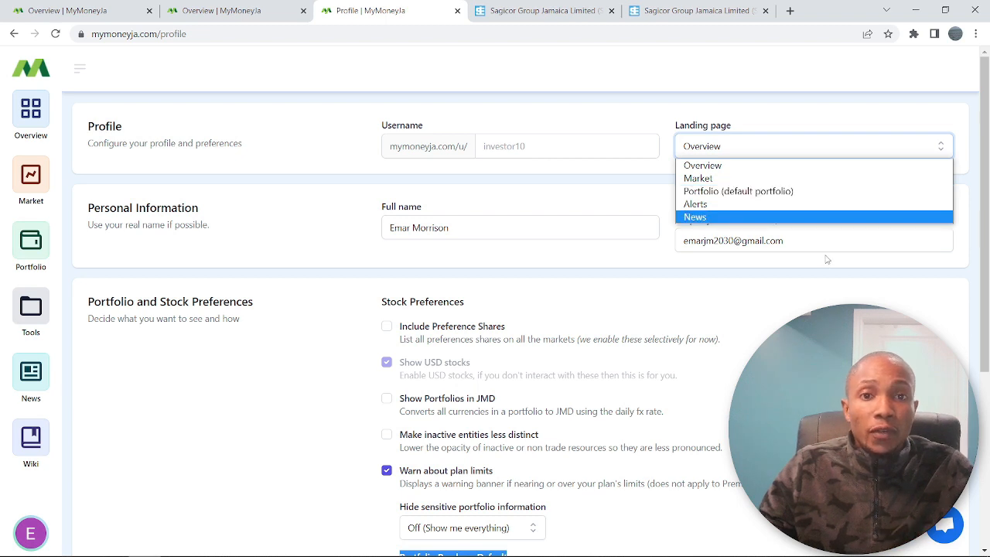
{"action": "scroll", "coordinate": [301, 251], "scroll_direction": "down", "scroll_amount": 3}
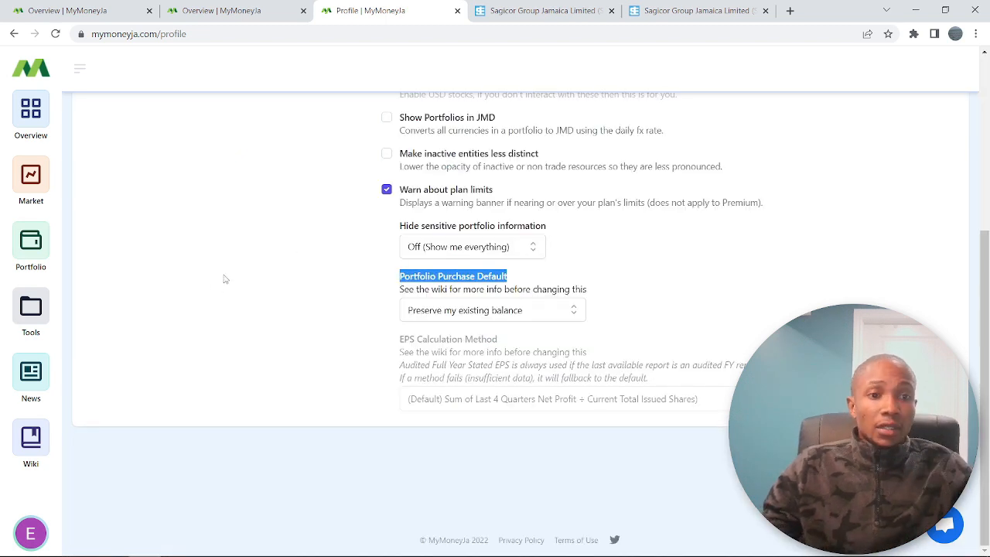